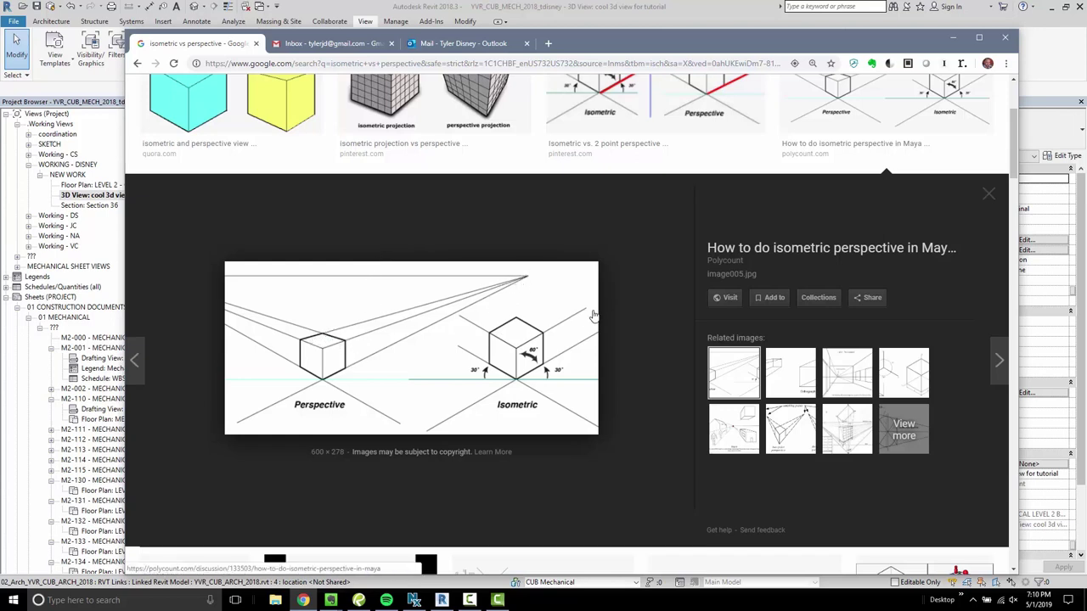
Leave the browser for Revit and open the LEVEL 2 - CUB floor plan
left_click(958, 37)
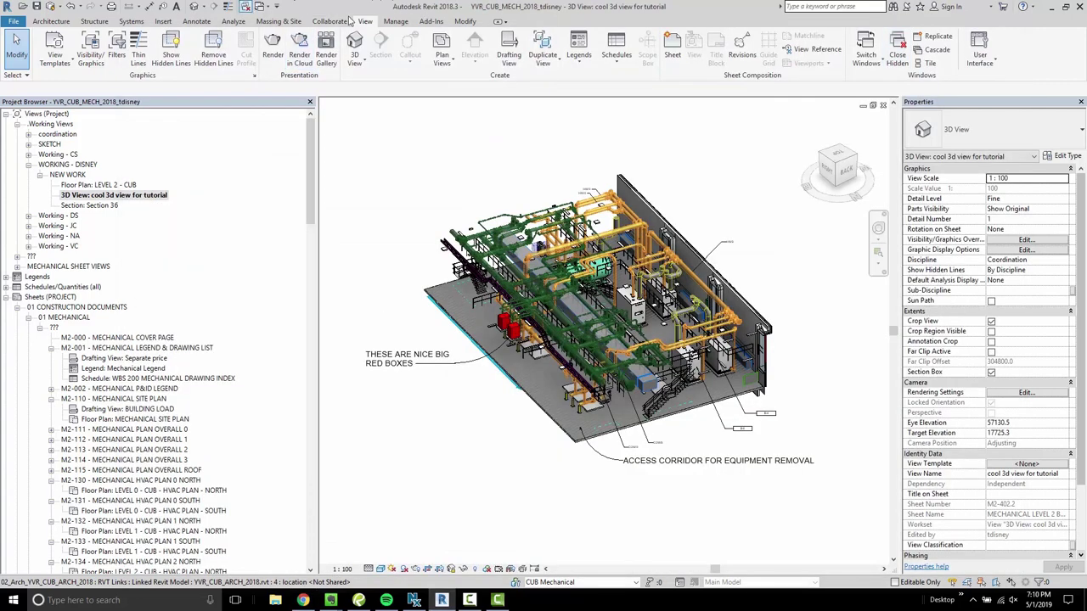
left_click(354, 61)
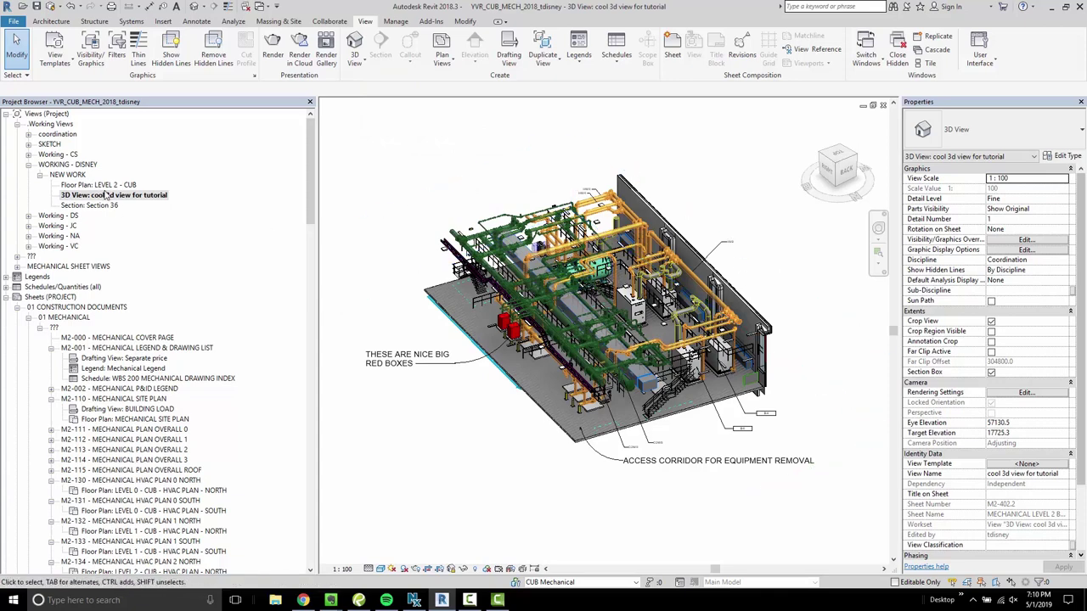
left_click(104, 186)
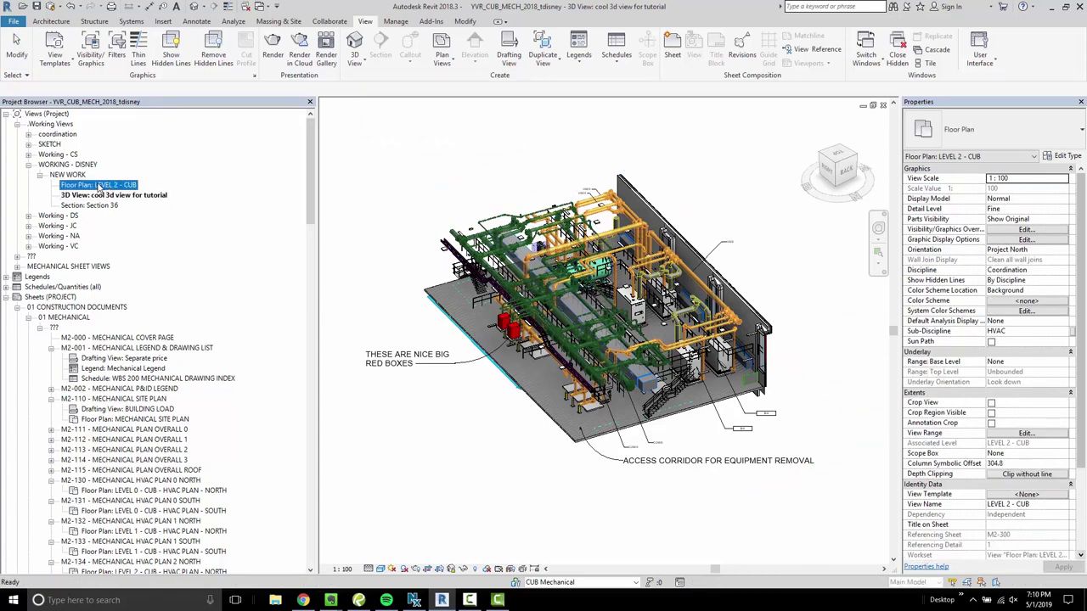
double_click(99, 185)
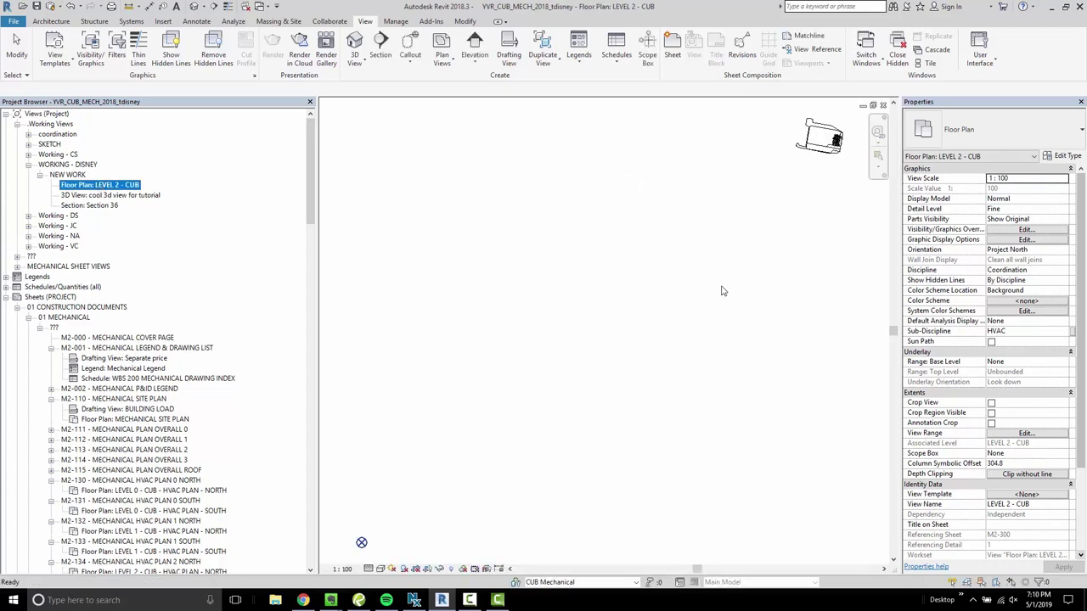
Place a perspective camera on the plan with a 1750 offset from LEVEL 2, eye beside the northern pipe run, target to the south-southwest
middle_click_drag(808, 239, 614, 406)
scroll(623, 346, "up", 6)
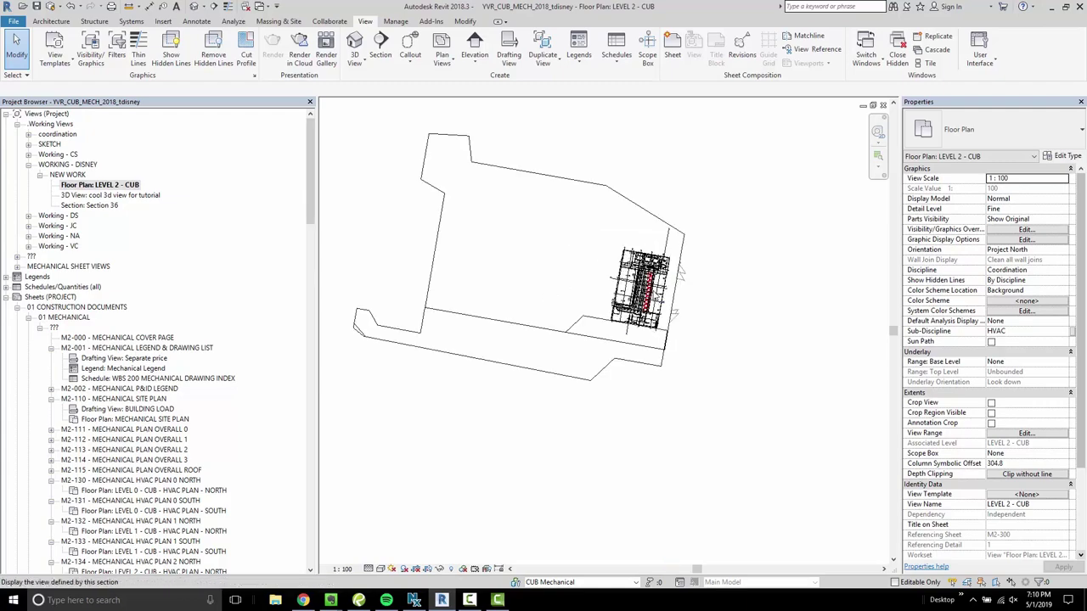
scroll(596, 270, "up", 6)
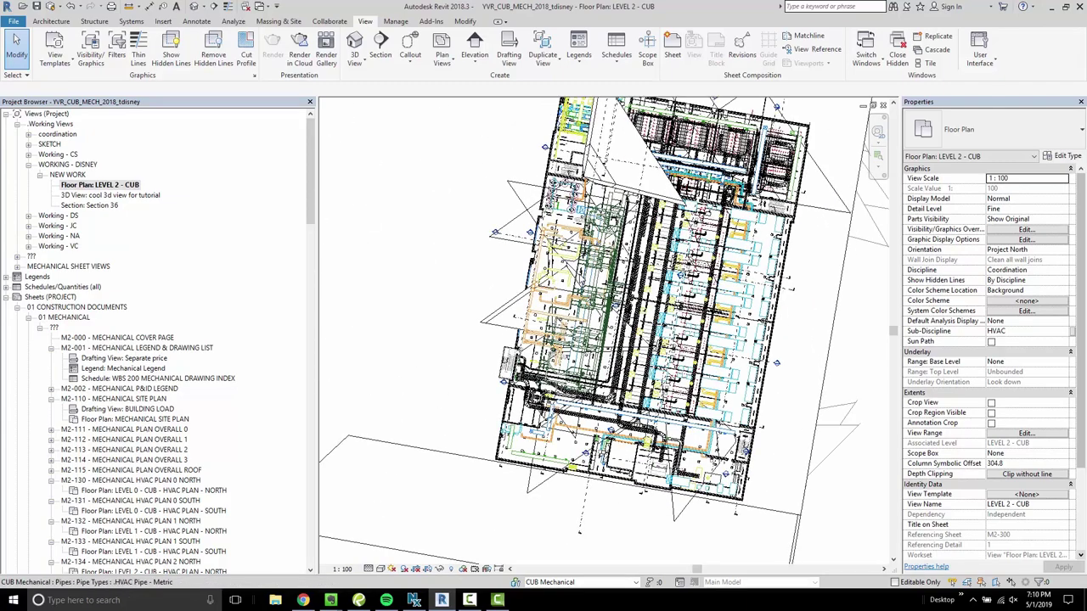
middle_click_drag(580, 208, 585, 296)
scroll(616, 267, "up", 2)
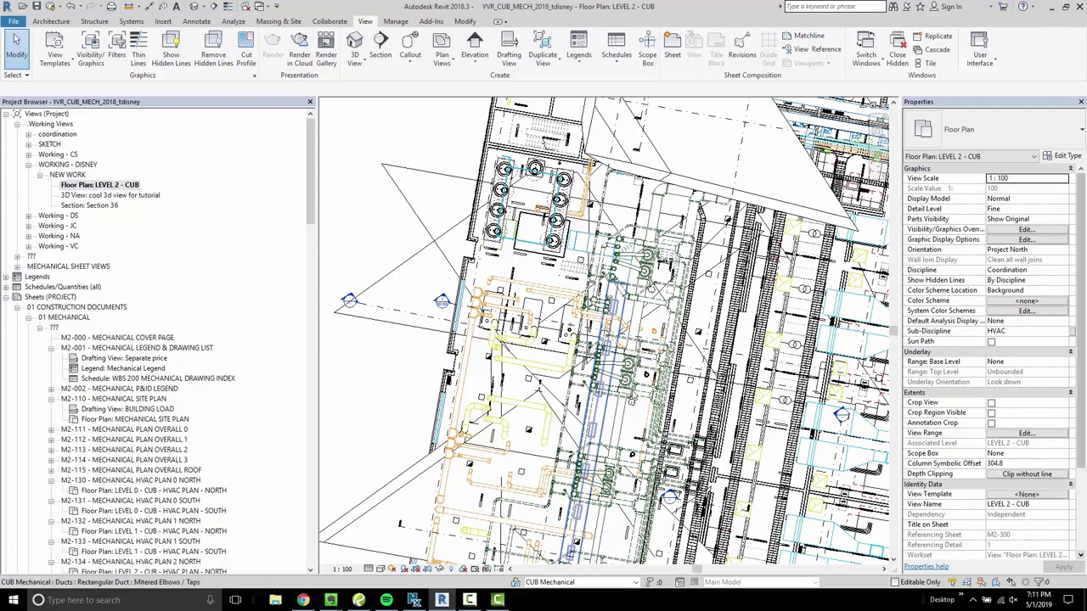
middle_click_drag(613, 233, 563, 246)
scroll(564, 245, "up", 1)
scroll(565, 287, "up", 1)
middle_click_drag(580, 301, 588, 277)
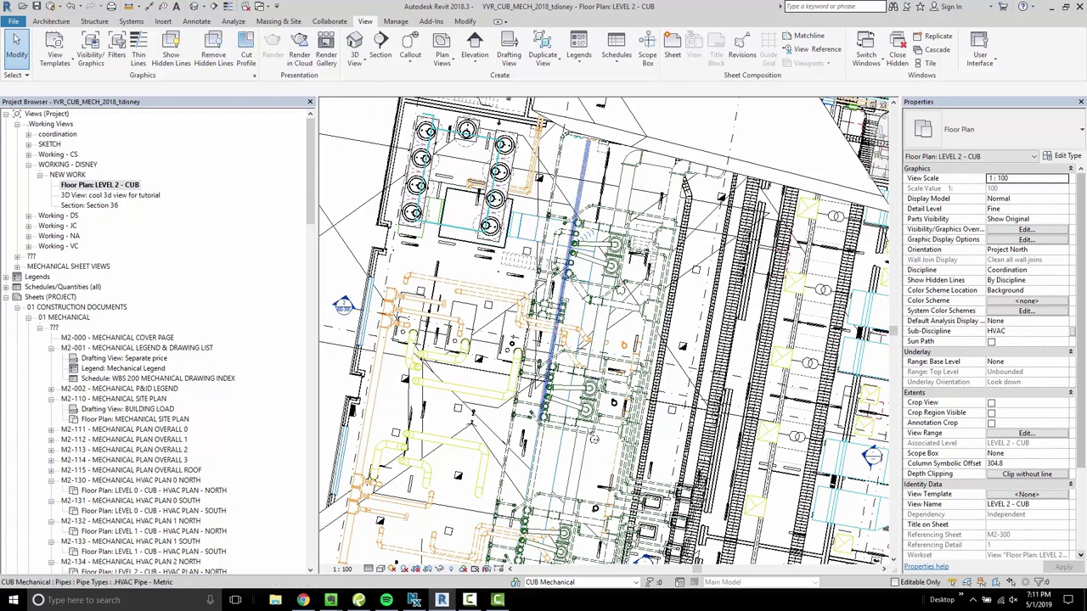
left_click(355, 59)
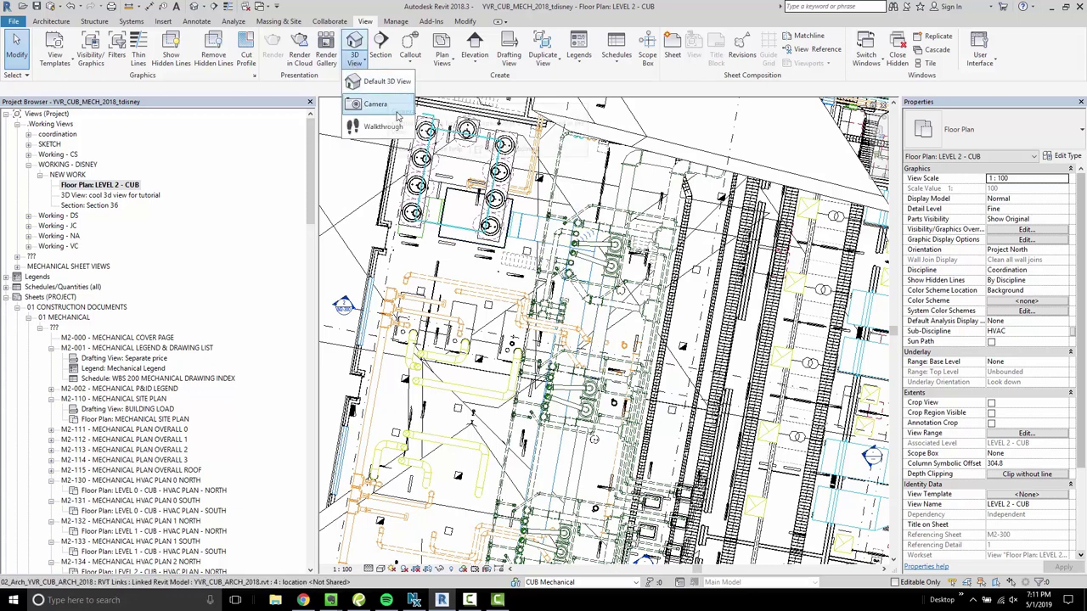
left_click(365, 104)
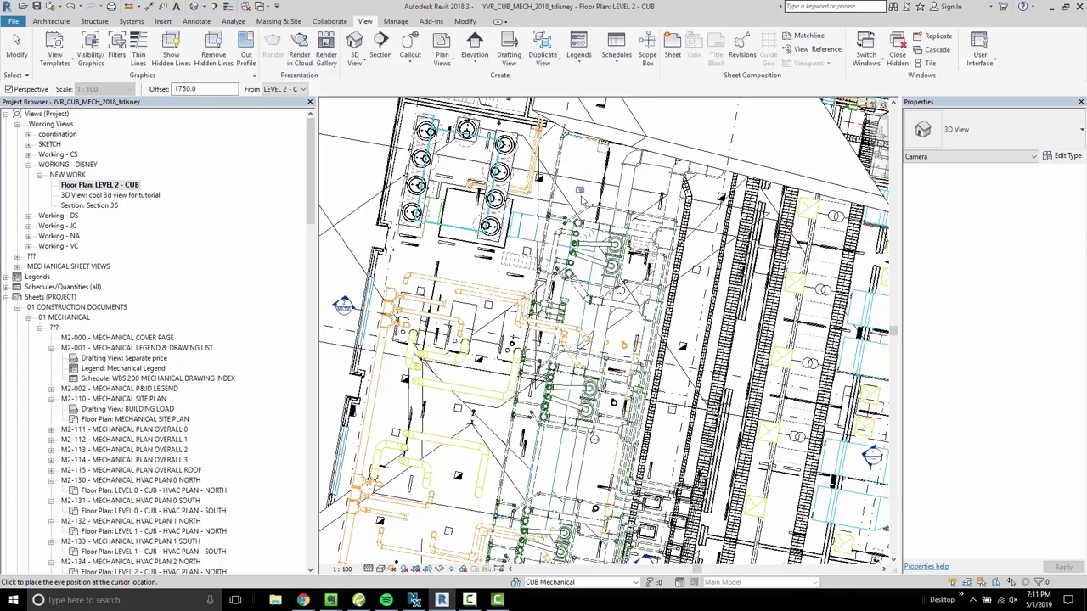
left_click(579, 190)
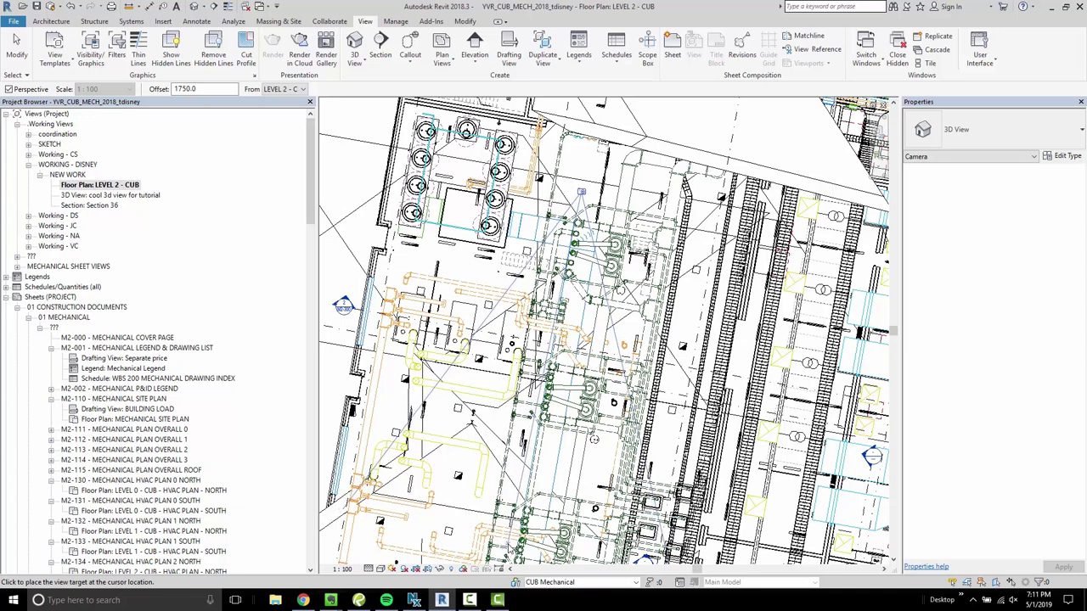
left_click(501, 511)
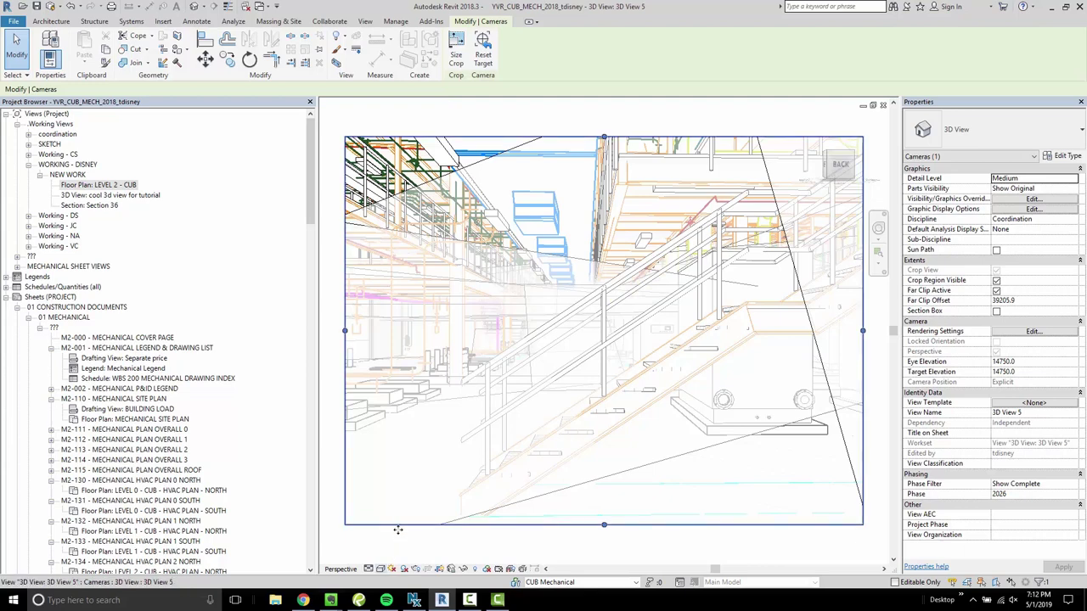
Set the new camera view's visual style to Shaded and turn off the Generic Models category in its visibility overrides
left_click(381, 570)
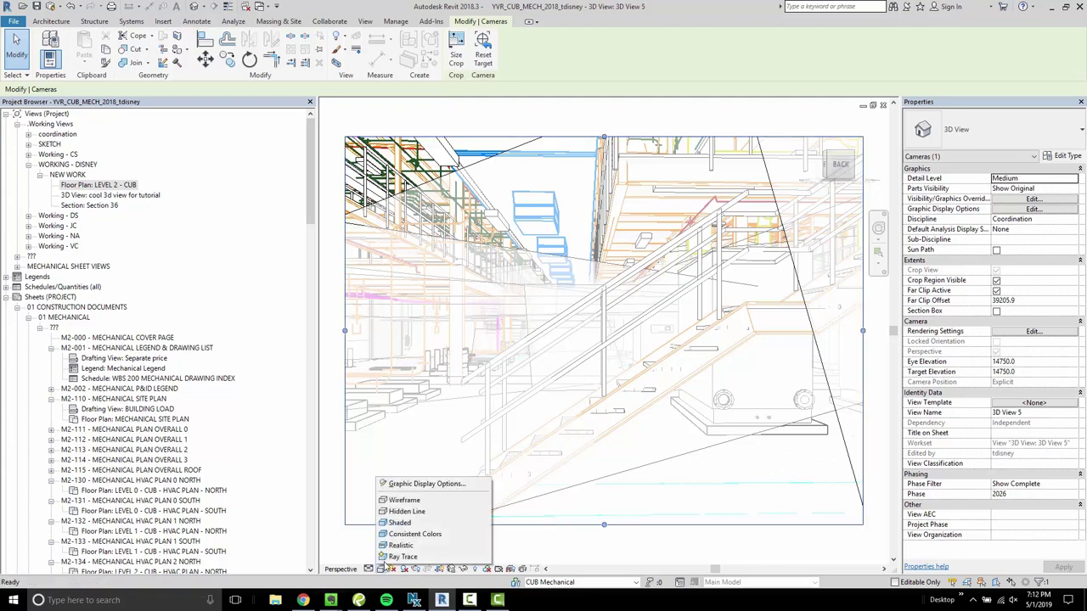
left_click(405, 525)
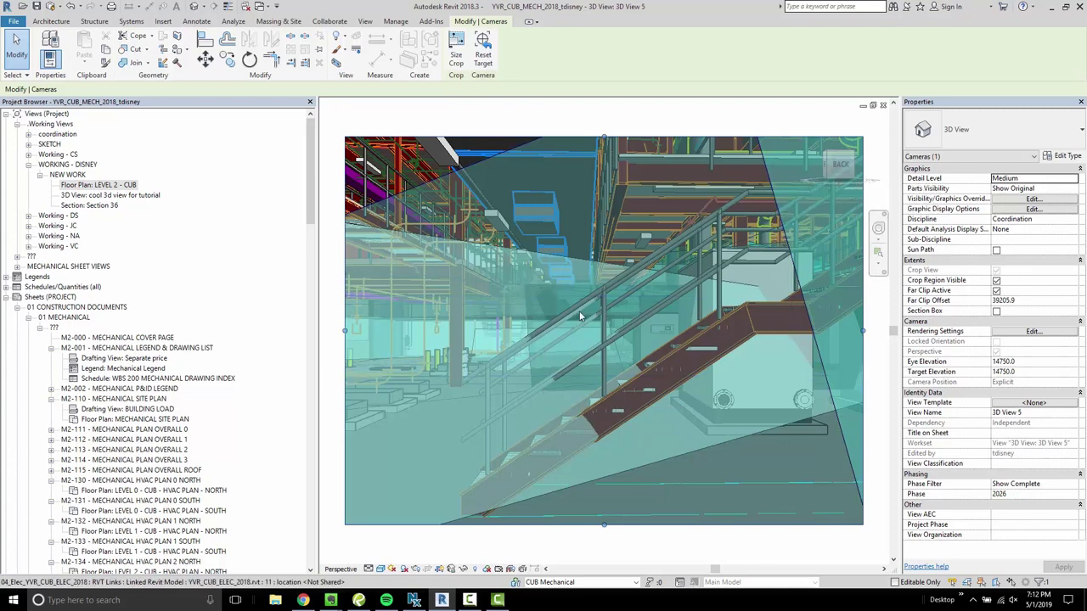
key("v")
key("g")
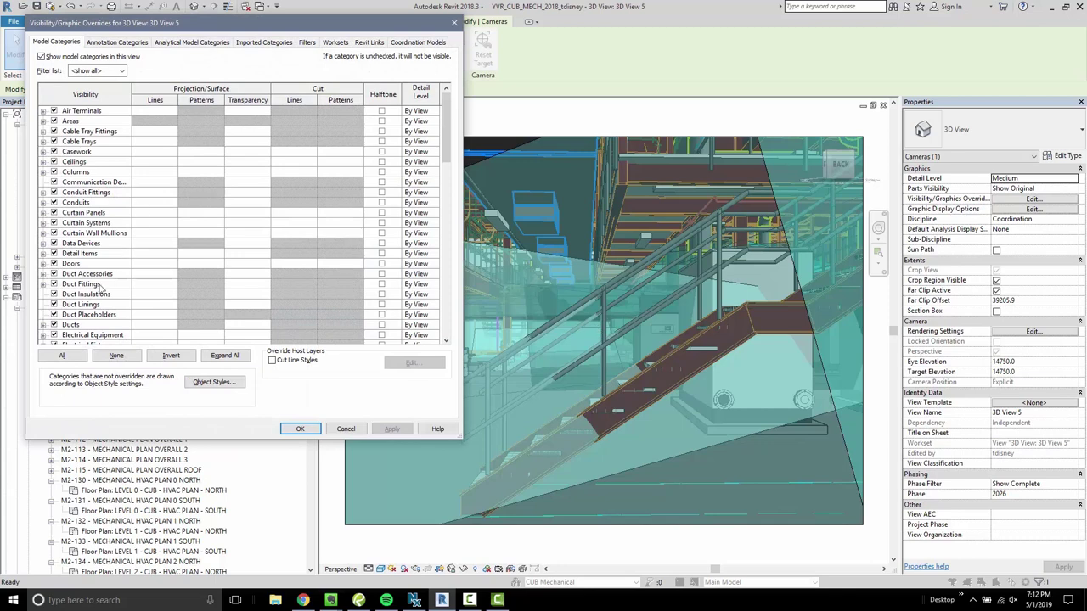
left_click(82, 232)
key("g")
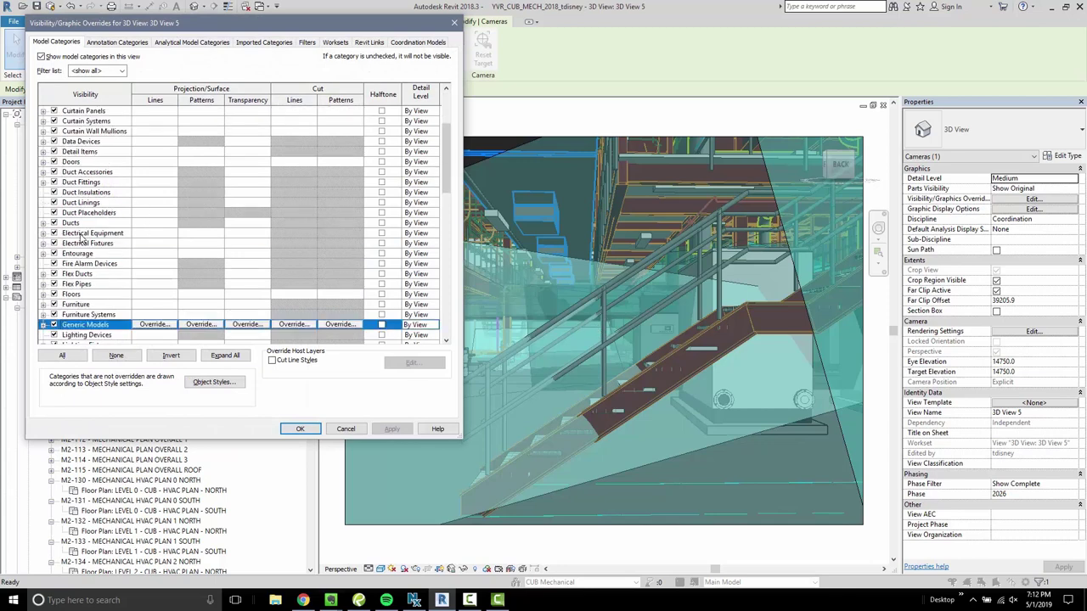
left_click(54, 325)
left_click(396, 431)
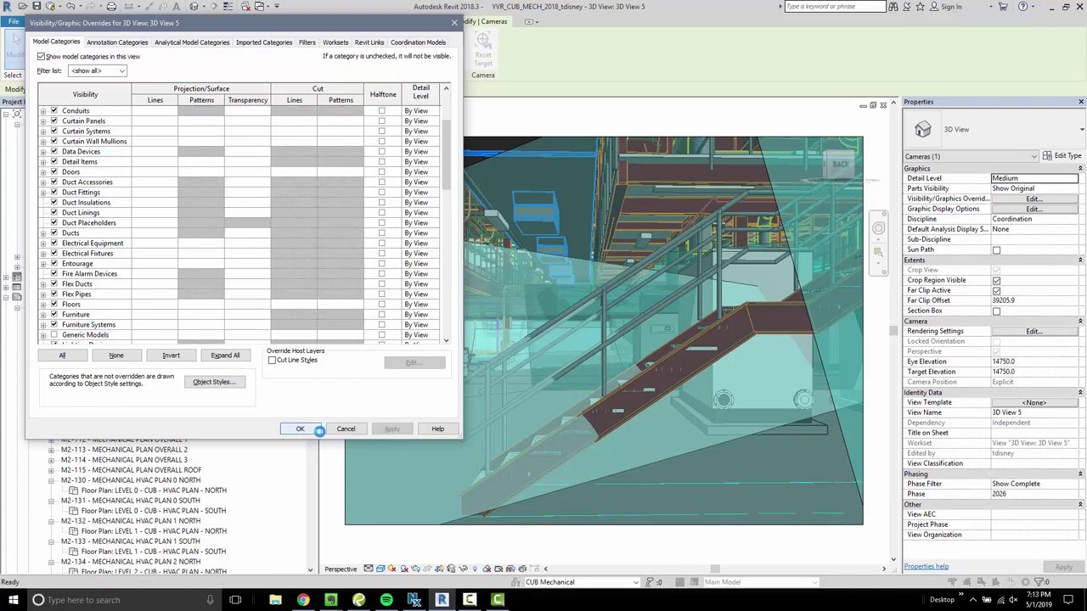
left_click(299, 430)
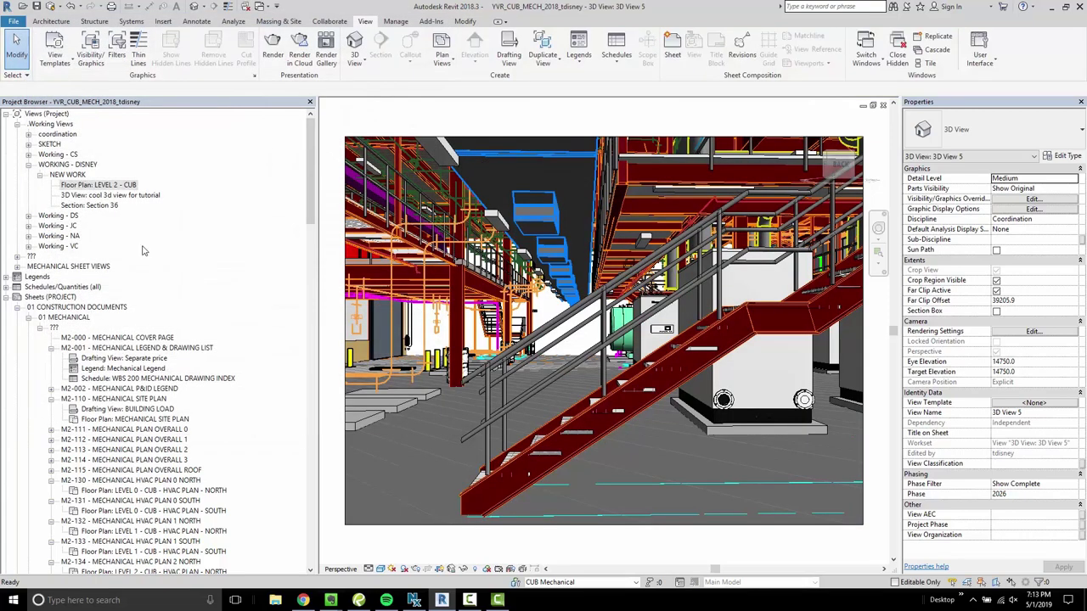
Minimize the sheet windows, close the "cool 3d view for tutorial" window, and tile the camera view with the LEVEL 2 - CUB plan
key("w")
key("t")
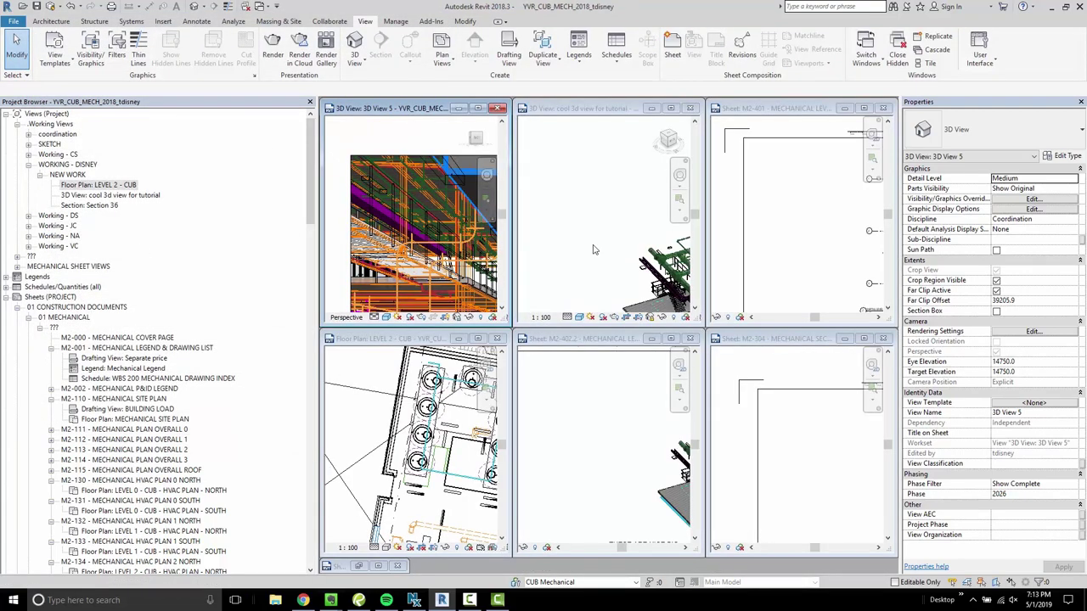
left_click(883, 108)
left_click(883, 338)
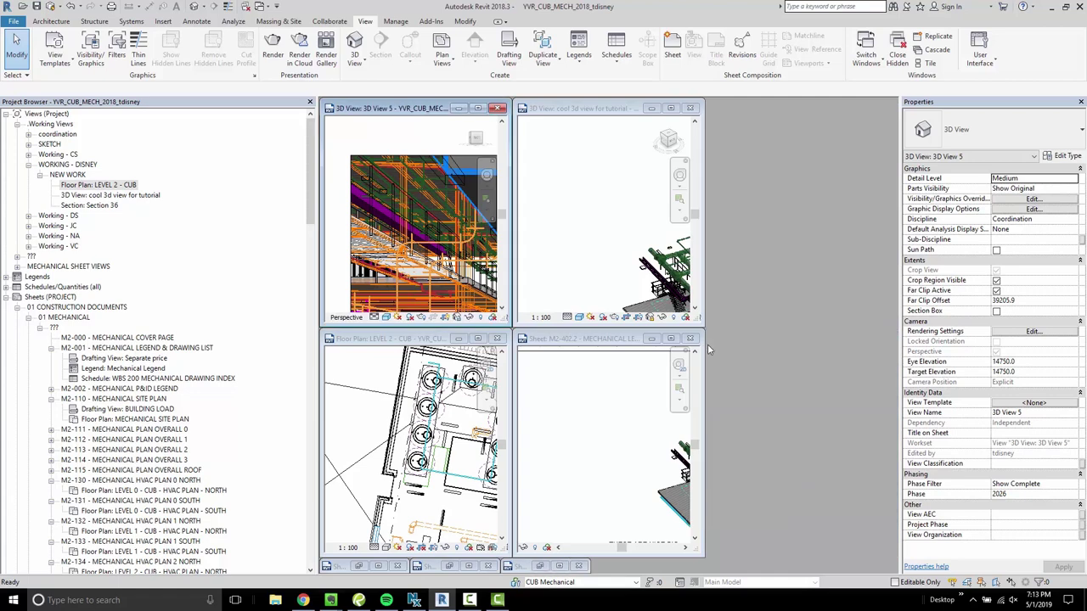
left_click(651, 339)
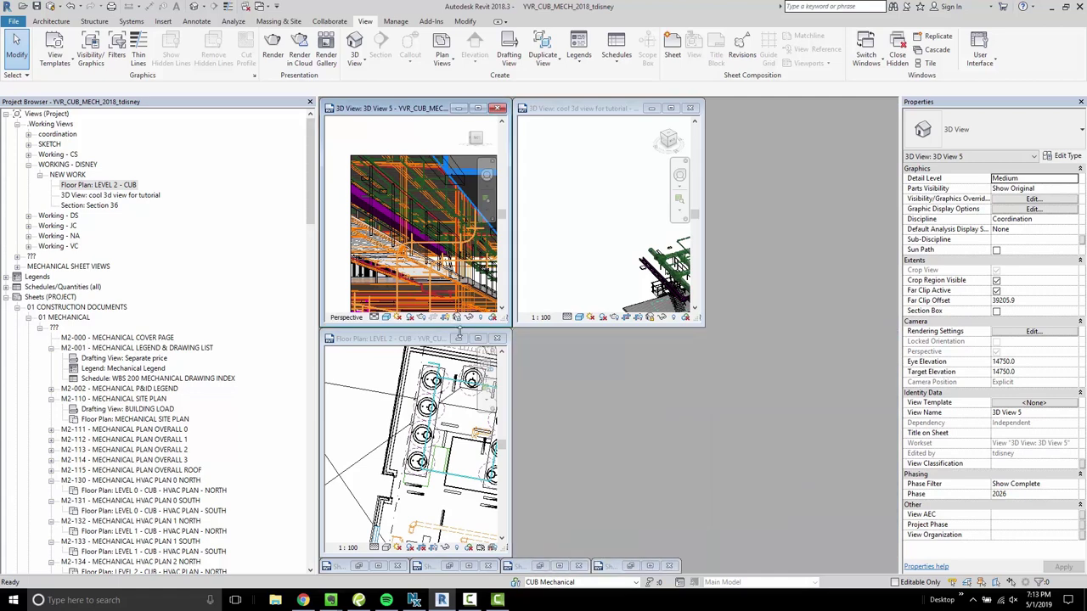
left_click(690, 108)
key("w")
key("t")
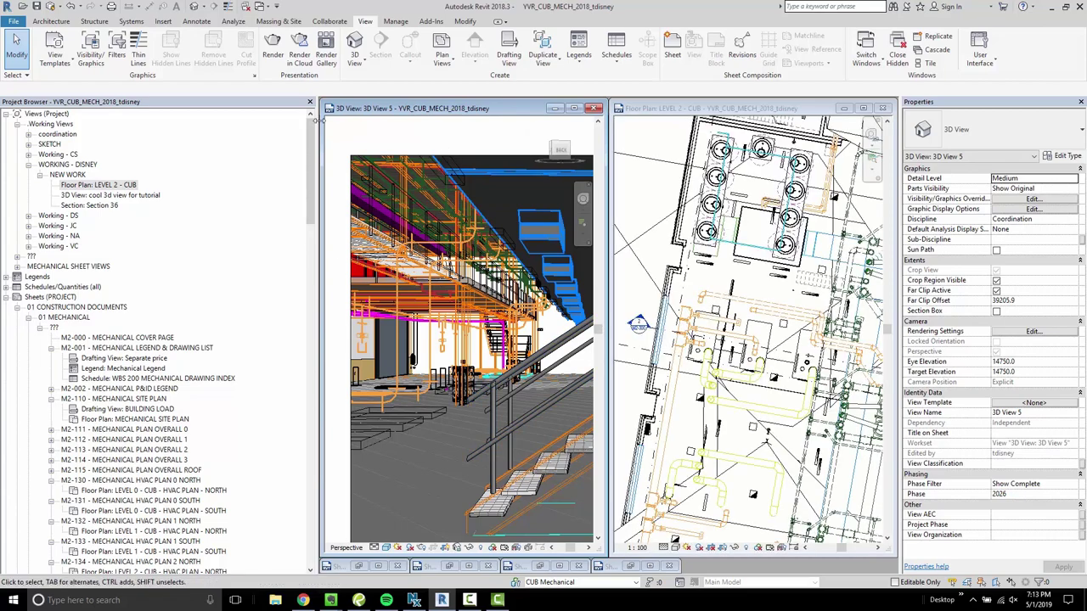
Narrow the Project Browser and Properties palettes and retile the windows with the floor plan placed first
left_click_drag(316, 187, 134, 195)
left_click_drag(900, 192, 960, 193)
left_click(568, 110)
key("w")
key("t")
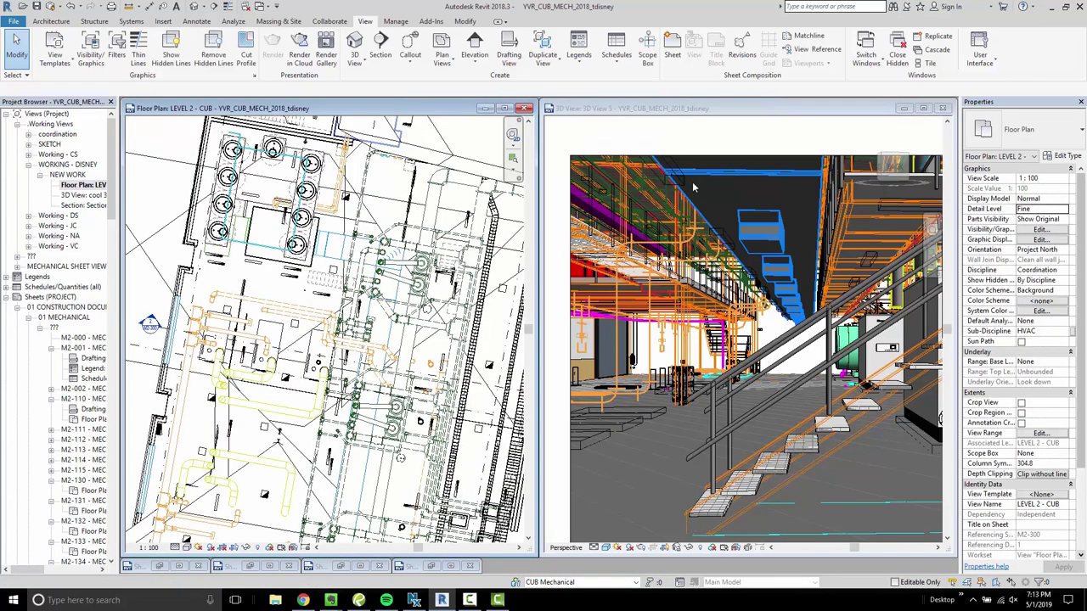
Select the crop boundary of 3D View 5 and move its camera eye southeast in the floor plan, onto the green equipment
left_click(643, 145)
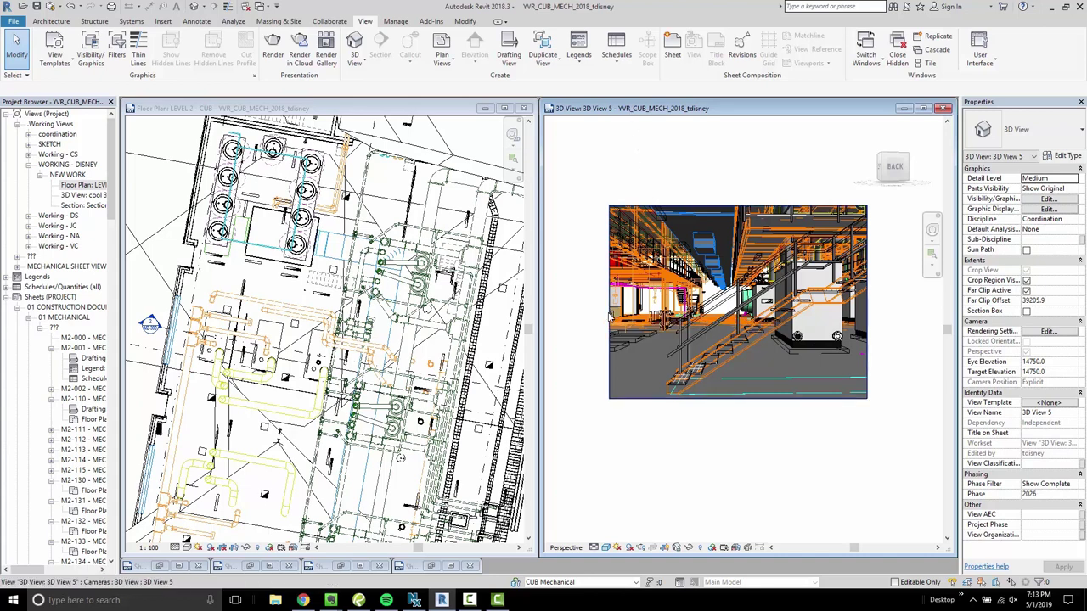
left_click(609, 316)
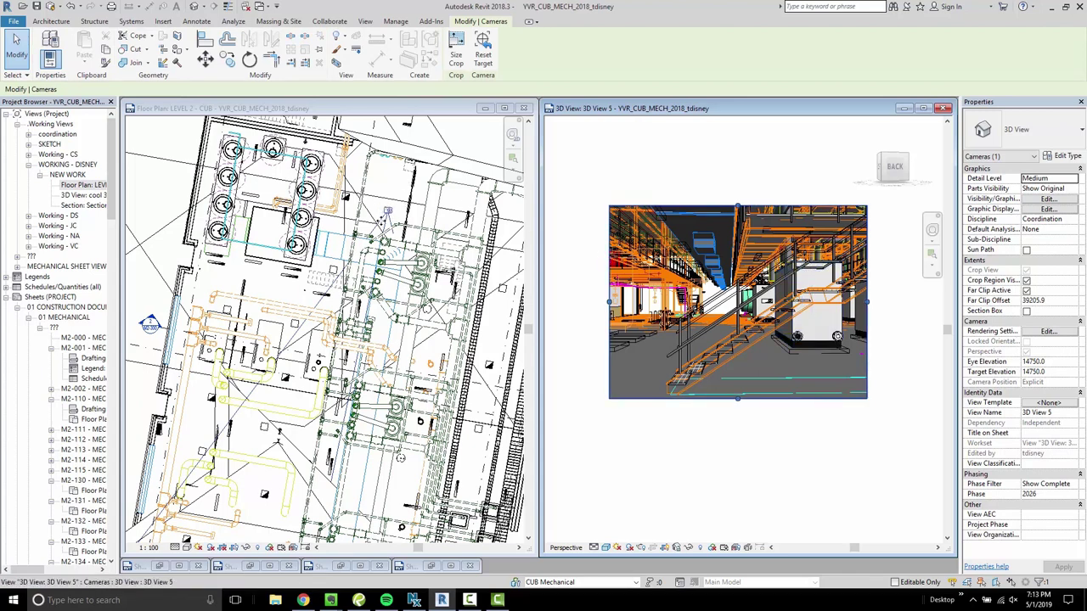
left_click(331, 113)
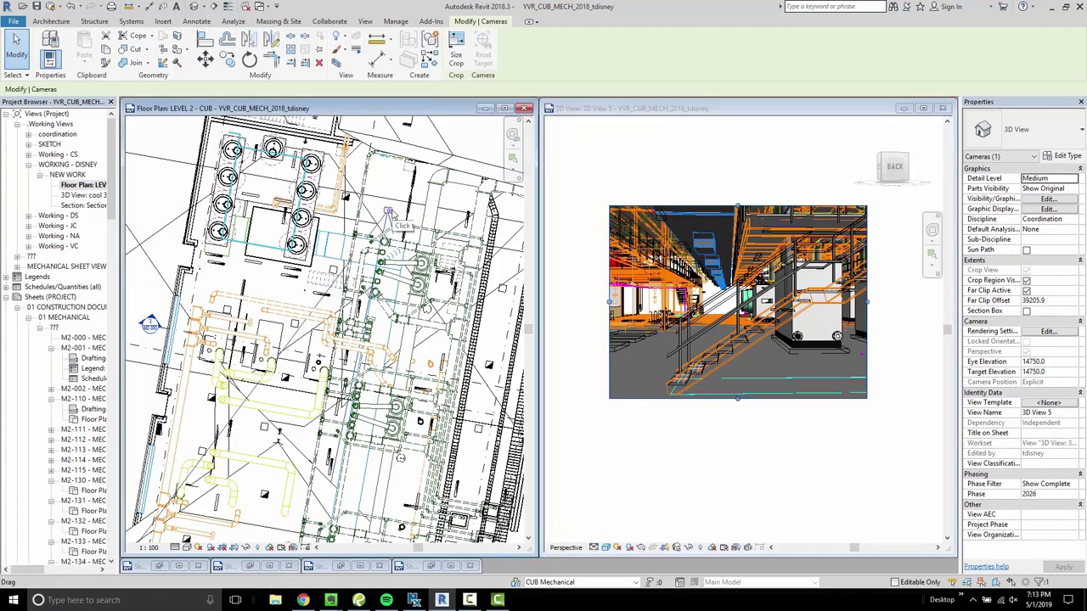
left_click_drag(388, 212, 441, 287)
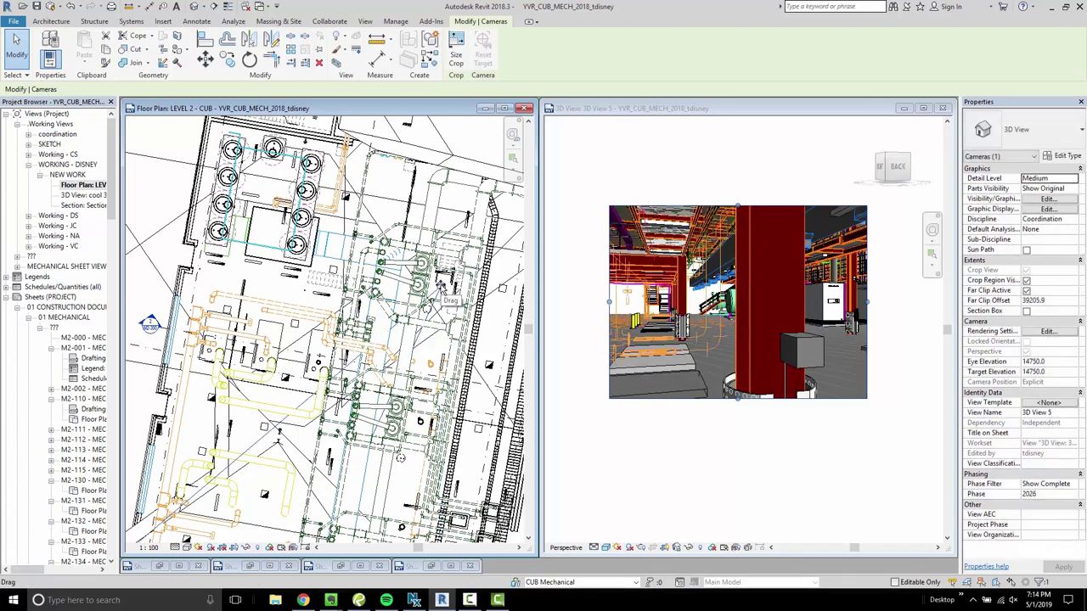
left_click_drag(440, 288, 422, 283)
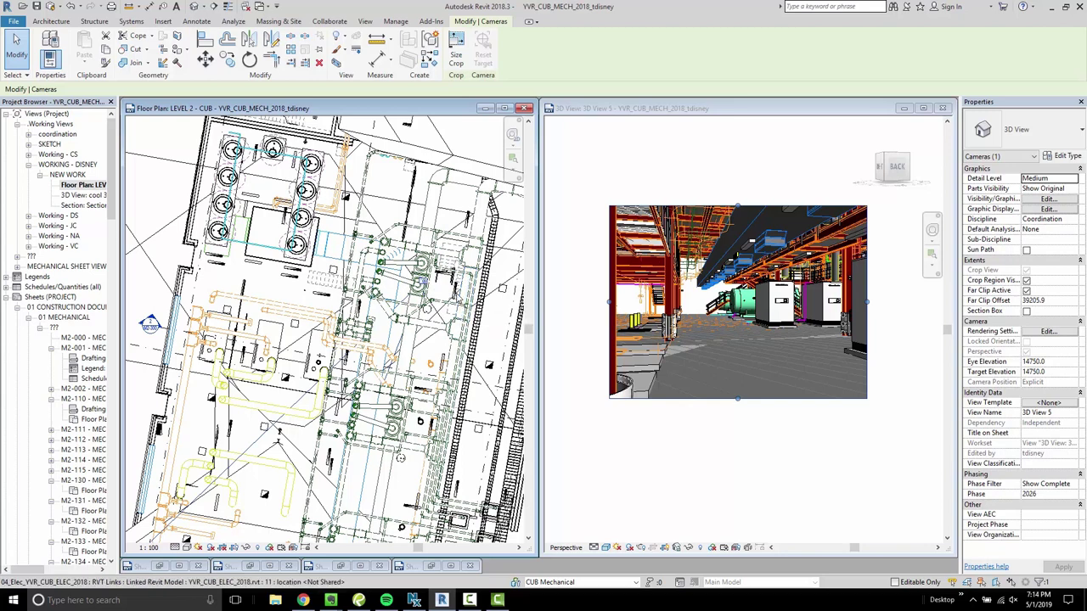
Rotate the camera slightly clockwise in the floor plan to redirect its view
middle_click_drag(270, 335, 327, 218)
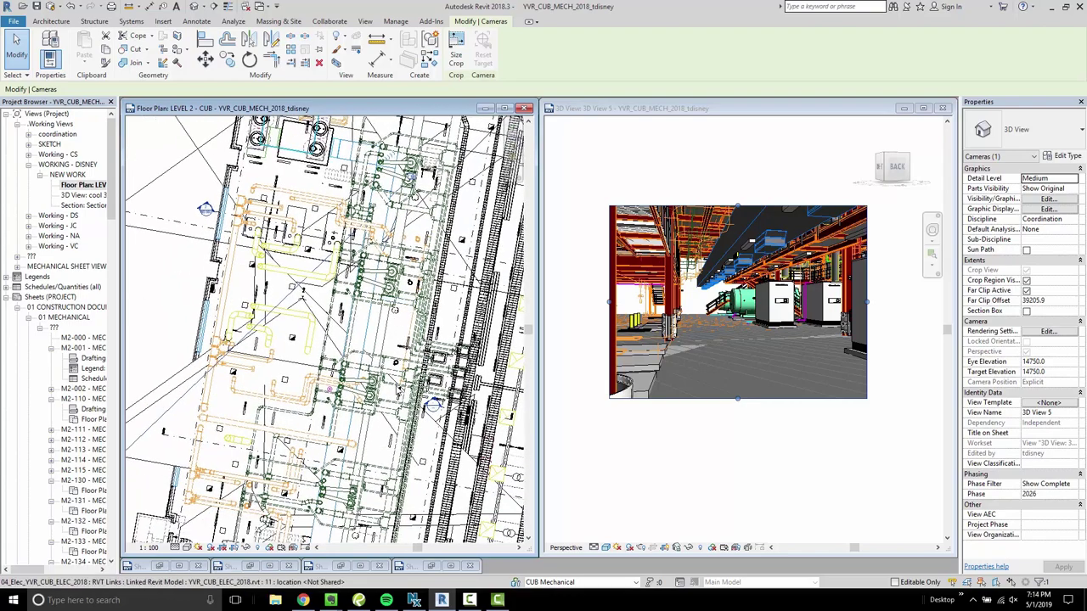
scroll(401, 403, "down", 5)
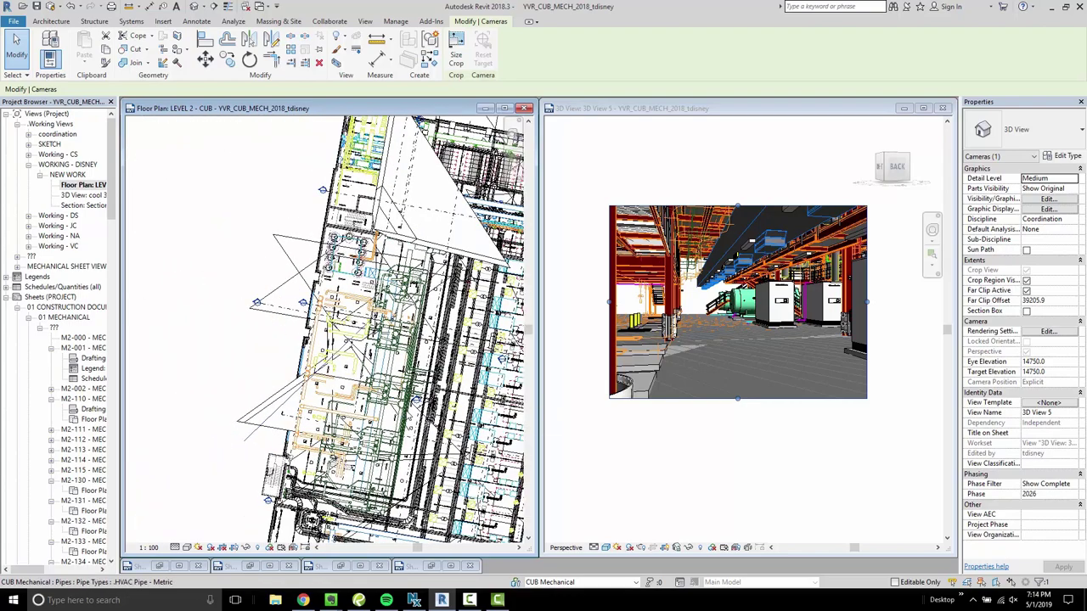
scroll(416, 416, "up", 3)
scroll(364, 228, "up", 2)
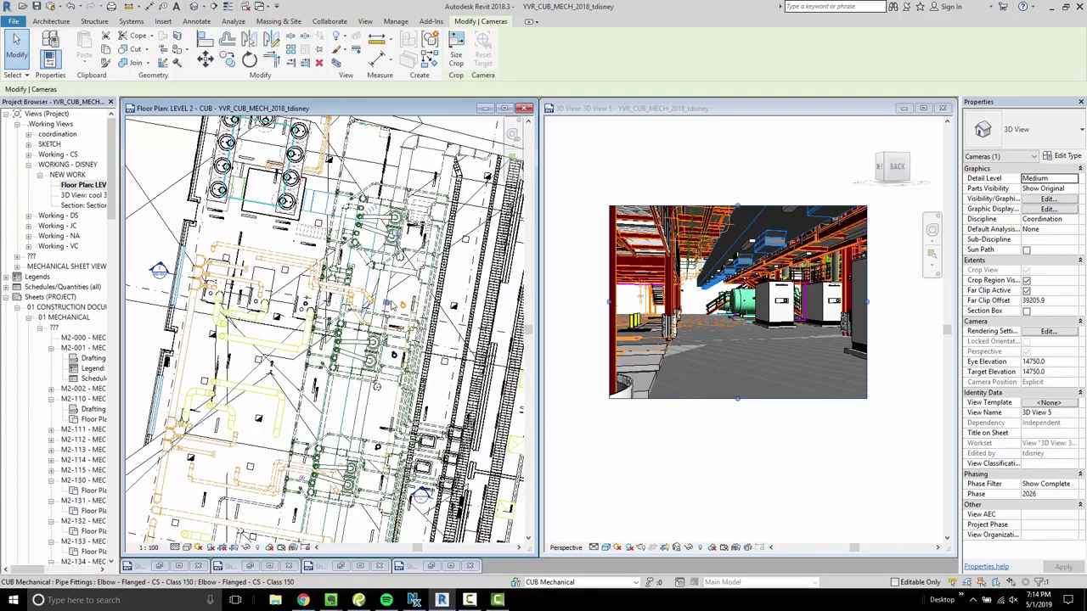
key("r")
key("o")
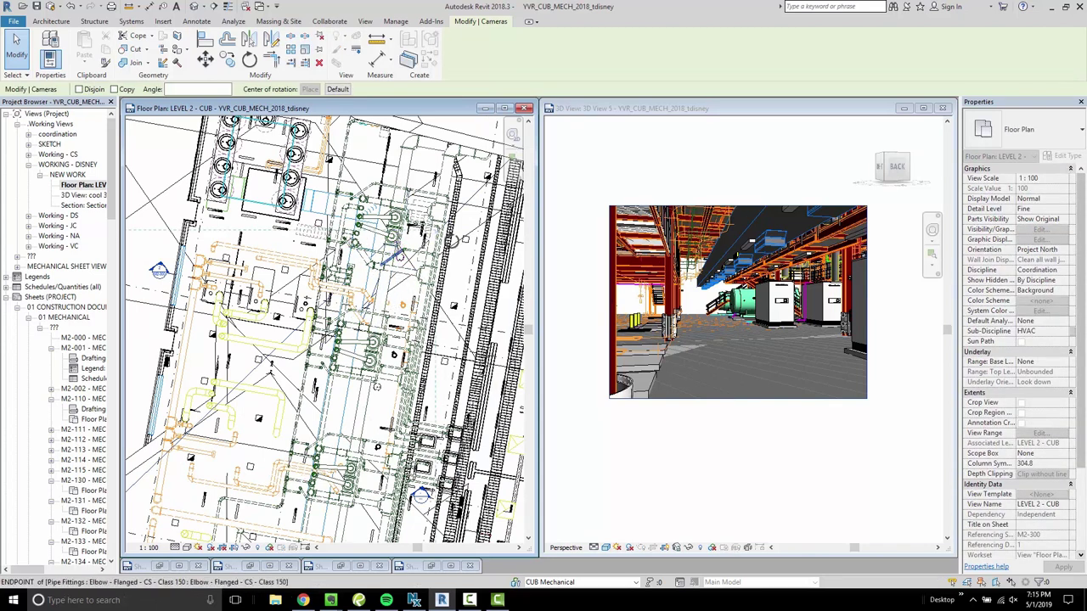
left_click(304, 429)
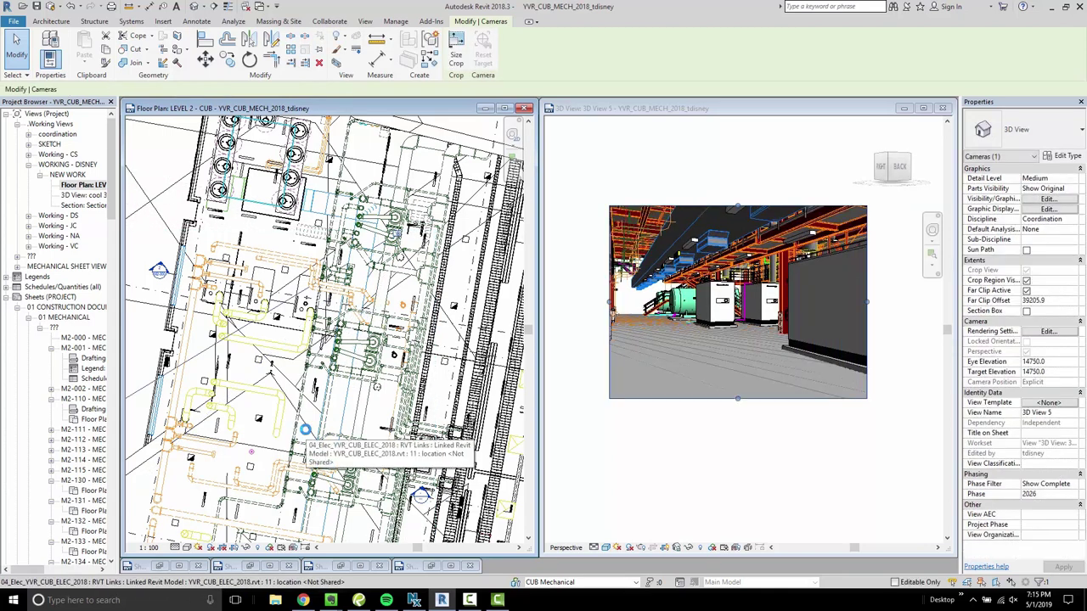
Rotate the camera of 3D View 5 slightly counterclockwise in the LEVEL 2 - CUB floor plan
key("r")
key("o")
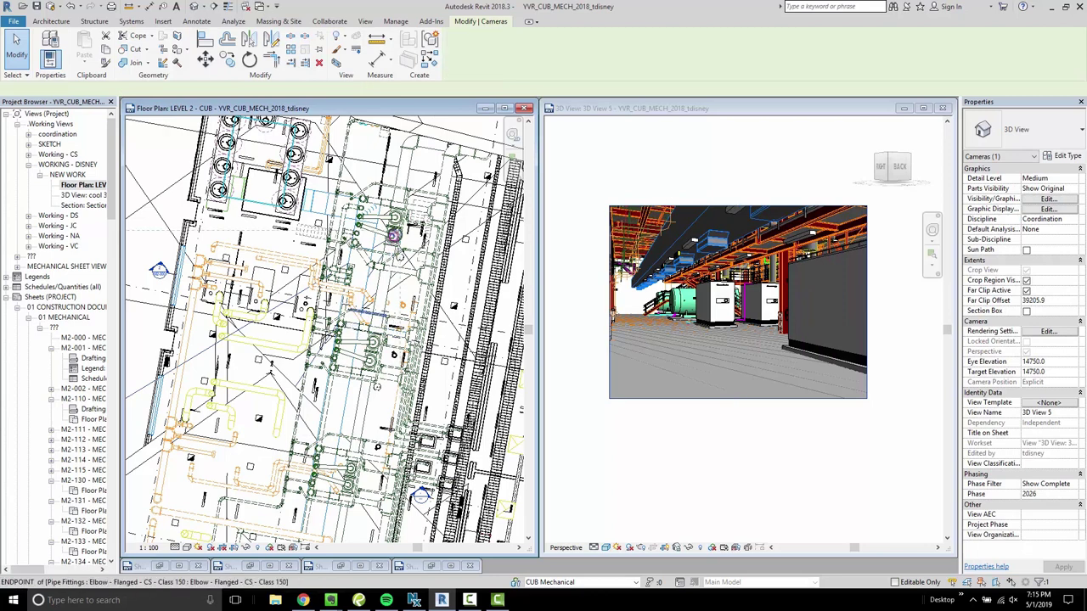
key("r")
key("o")
left_click(393, 236)
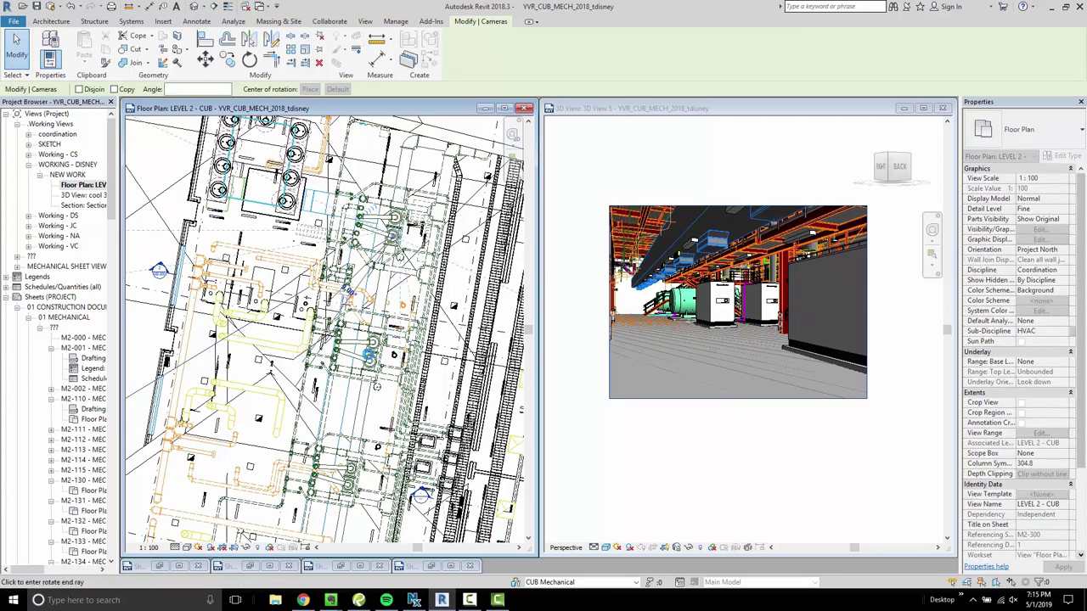
left_click(368, 355)
key("Escape")
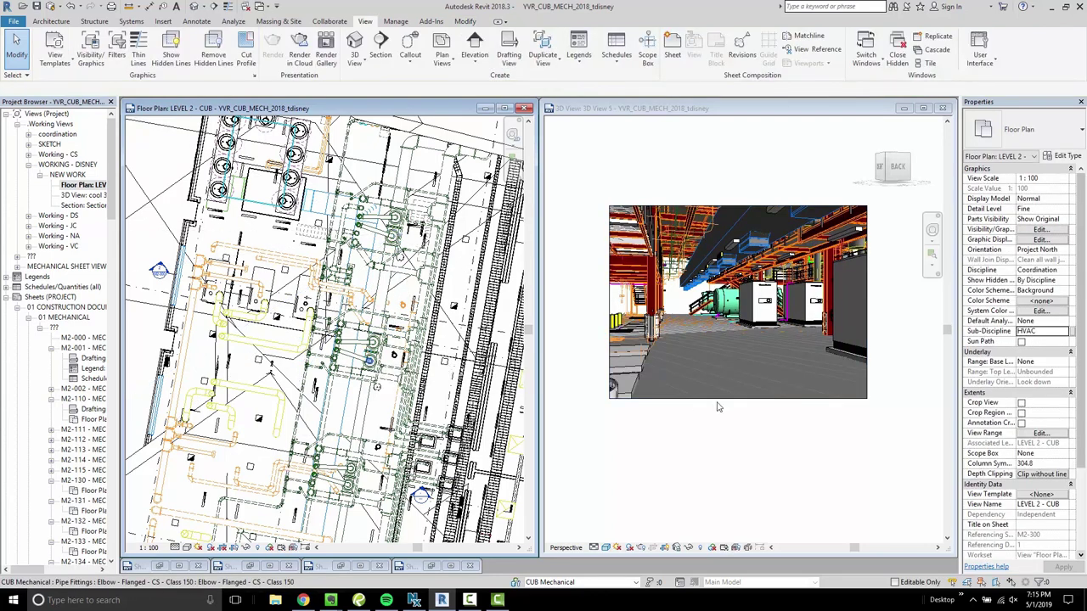
Select the crop boundary of 3D View 5 and extend its right edge to show the whole large equipment cabinet
left_click(717, 408)
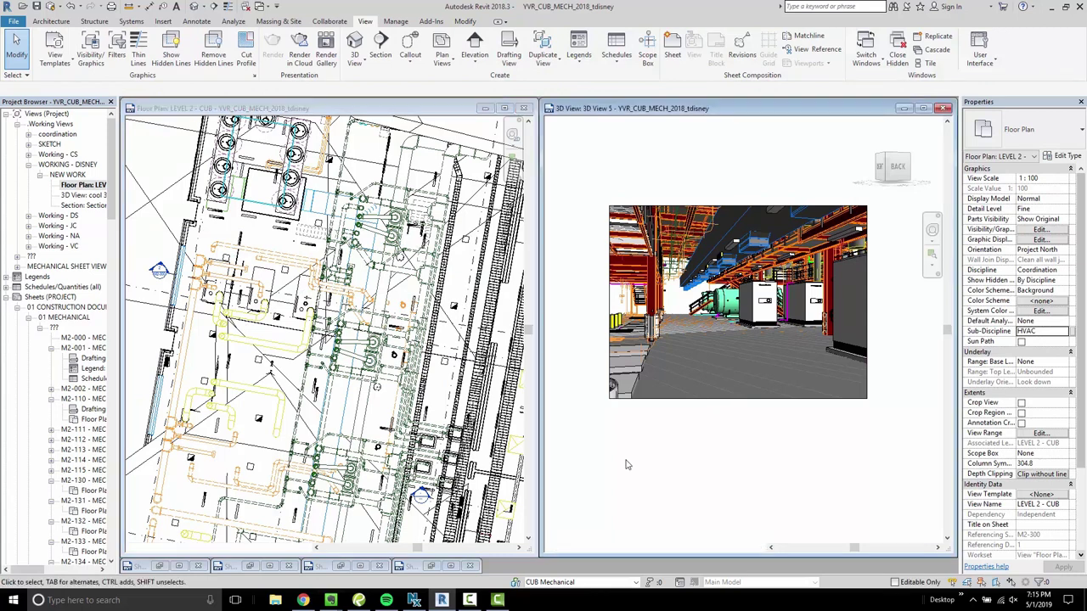
left_click(706, 206)
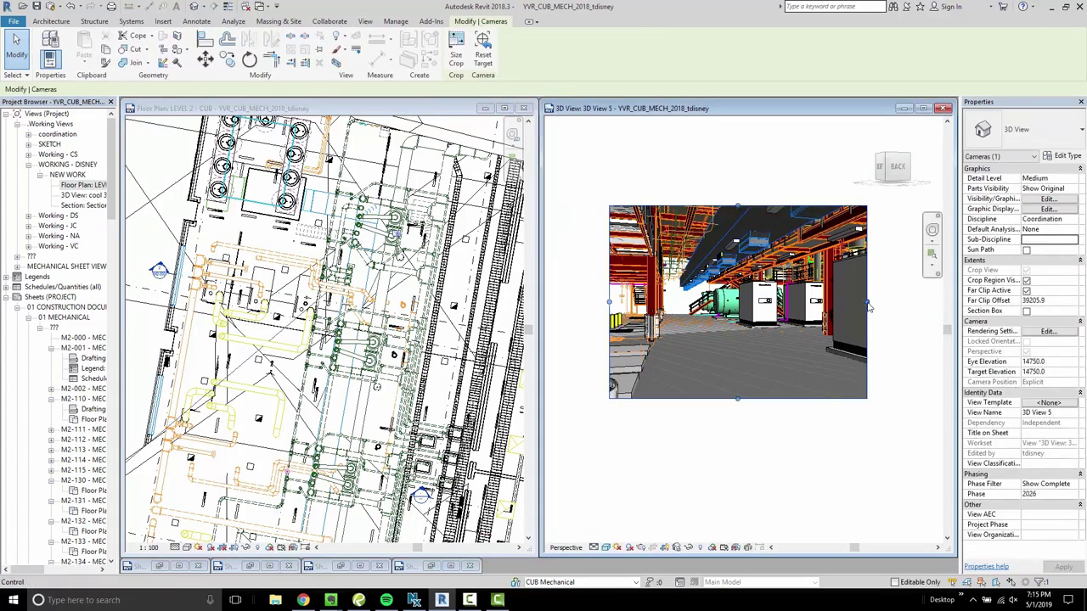
scroll(821, 331, "down", 1)
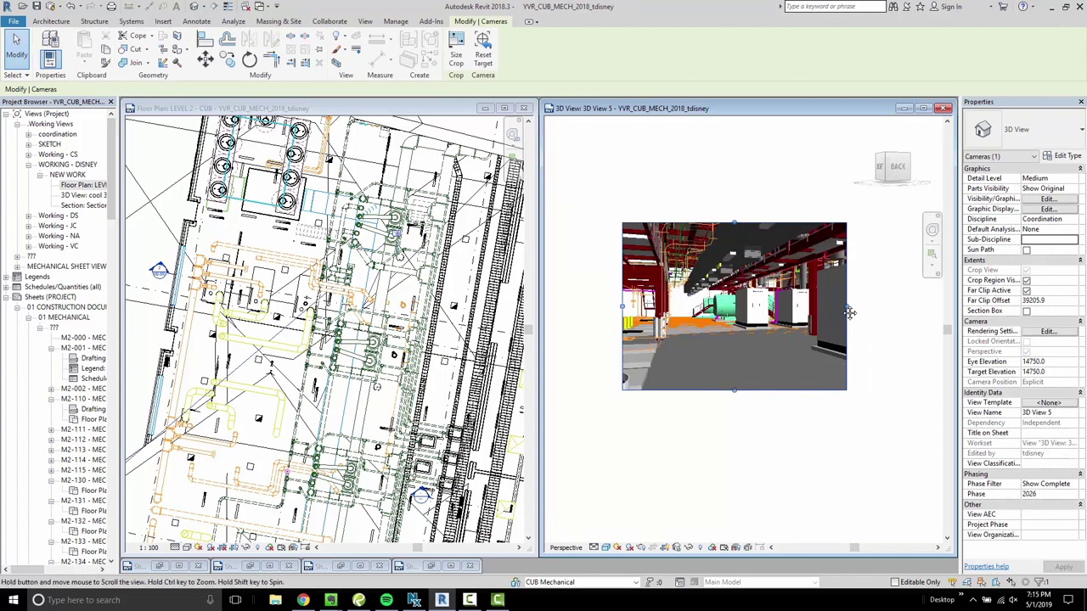
middle_click_drag(851, 307, 837, 303)
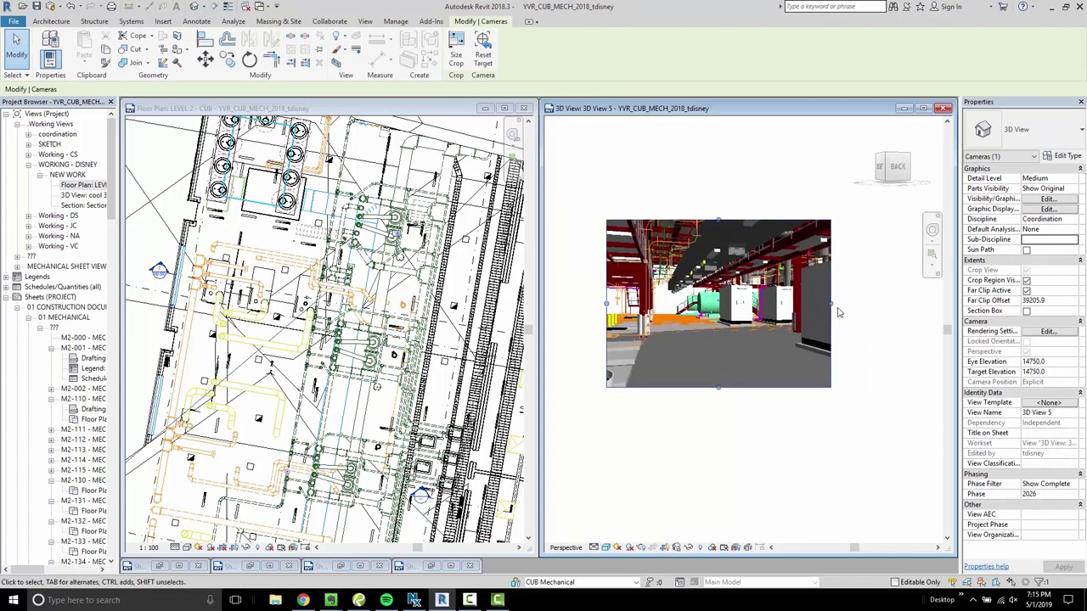
left_click_drag(834, 306, 904, 303)
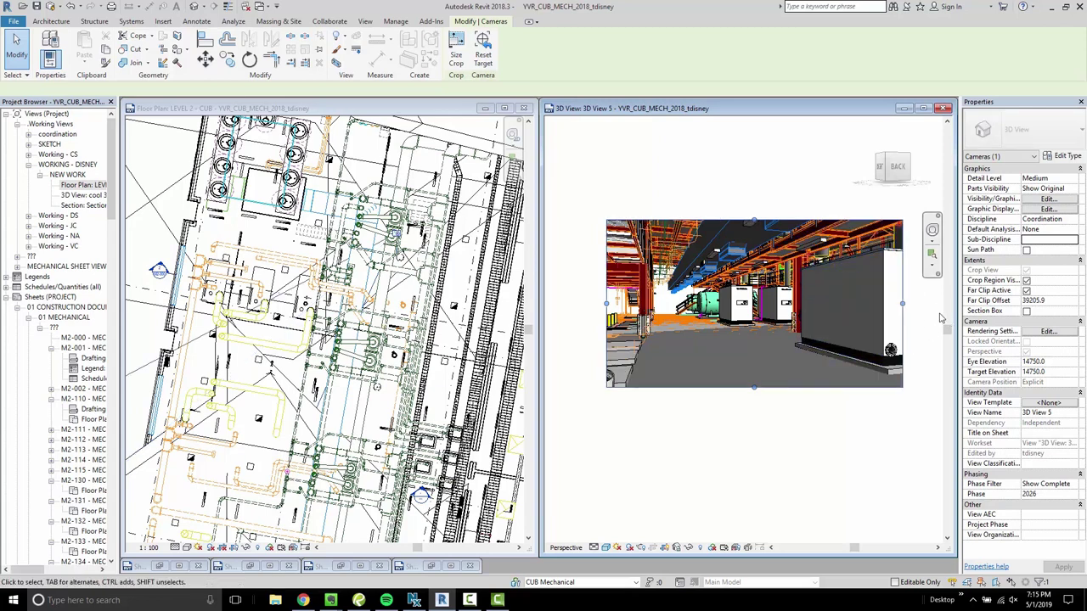
scroll(688, 397, "down", 1)
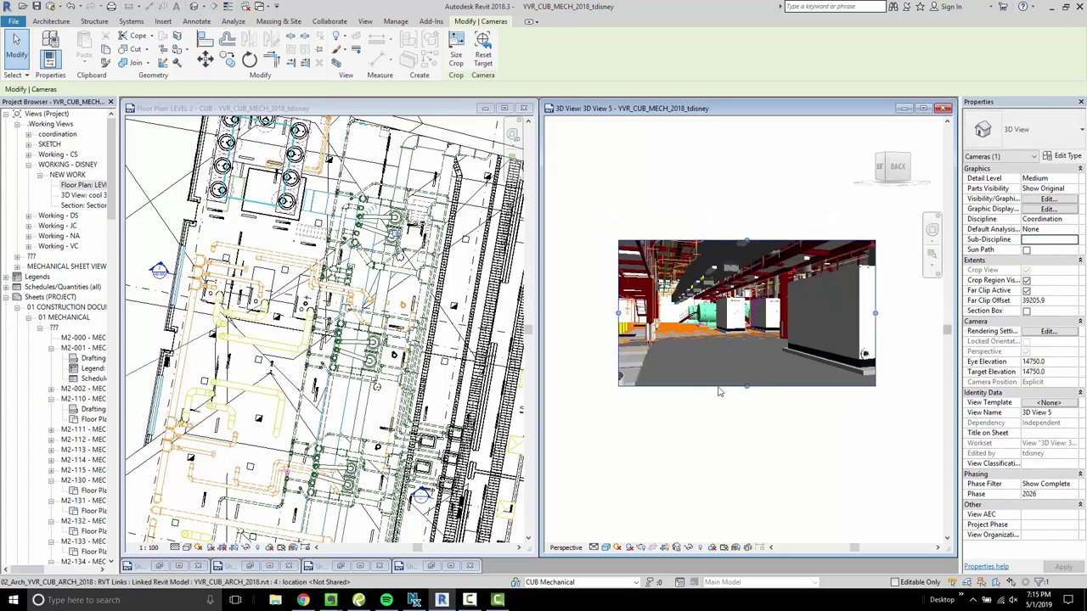
Extend the left edge of the 3D View 5 crop boundary outward and raise its top edge to show more ceiling
middle_click_drag(737, 385, 795, 358)
left_click(676, 297)
left_click_drag(676, 288, 627, 297)
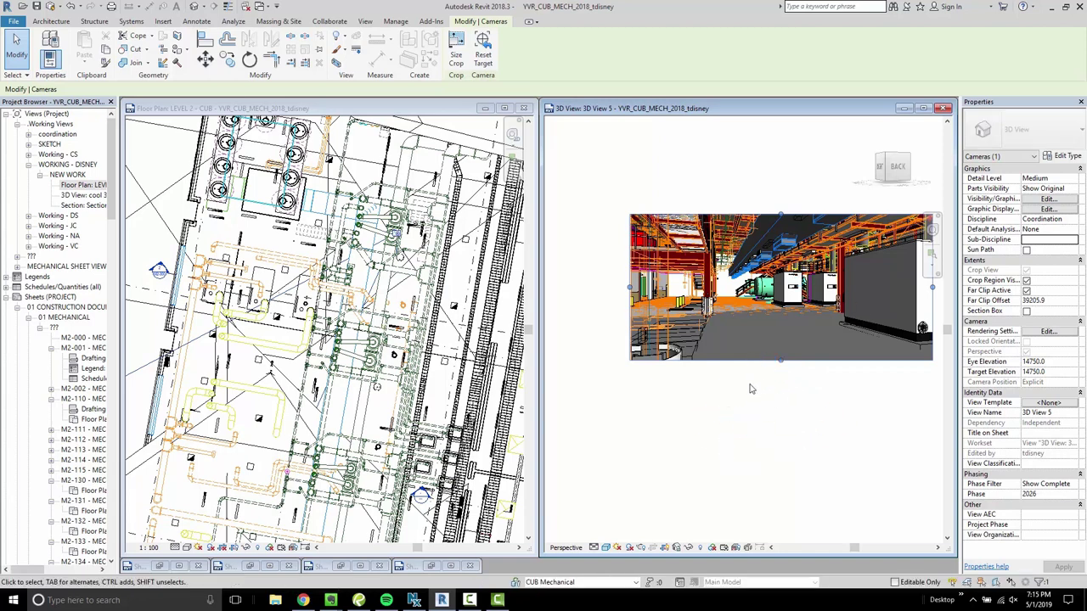
middle_click_drag(791, 386, 768, 362)
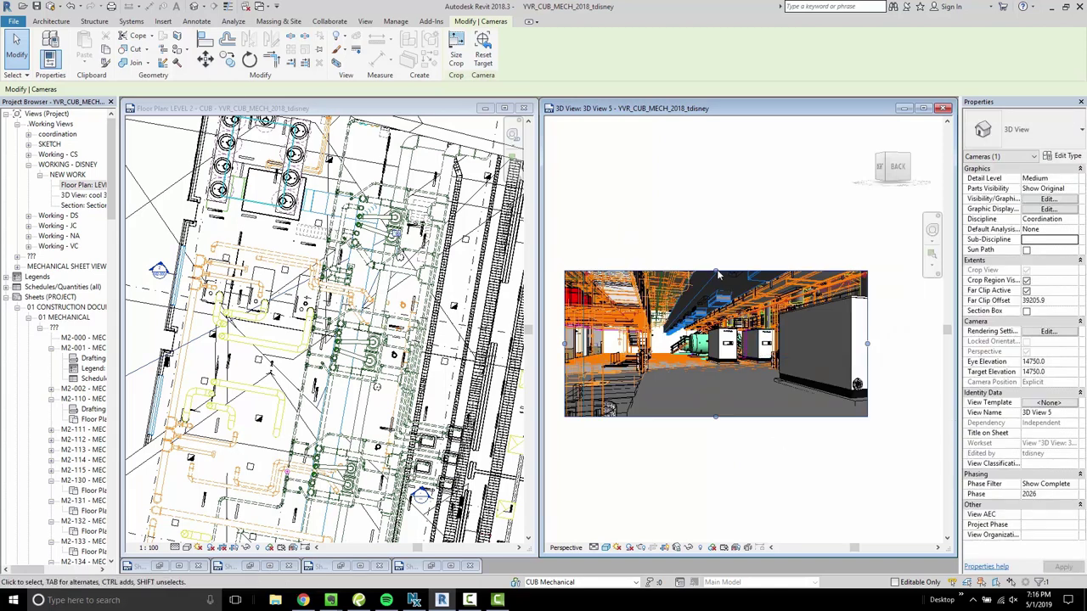
left_click_drag(715, 269, 720, 218)
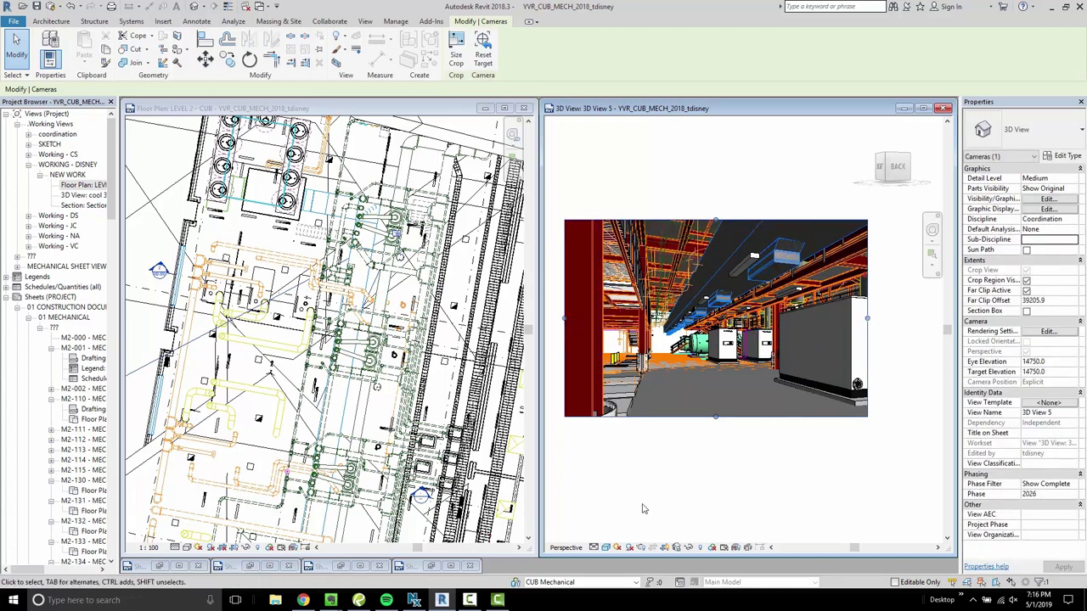
left_click(789, 497)
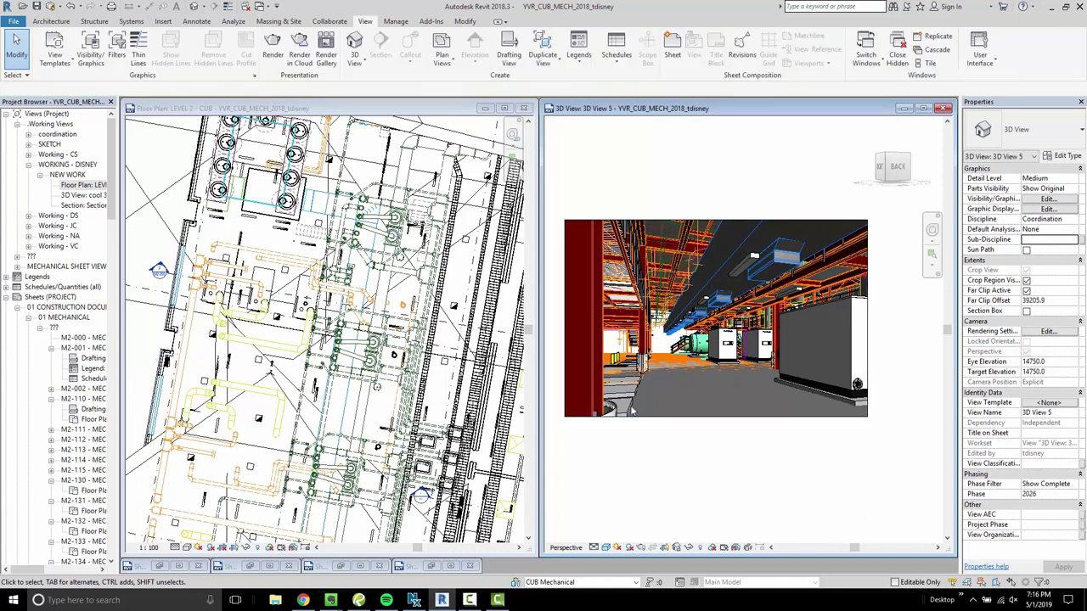
Set the detail level of 3D View 5 to Fine
left_click(597, 547)
left_click(609, 535)
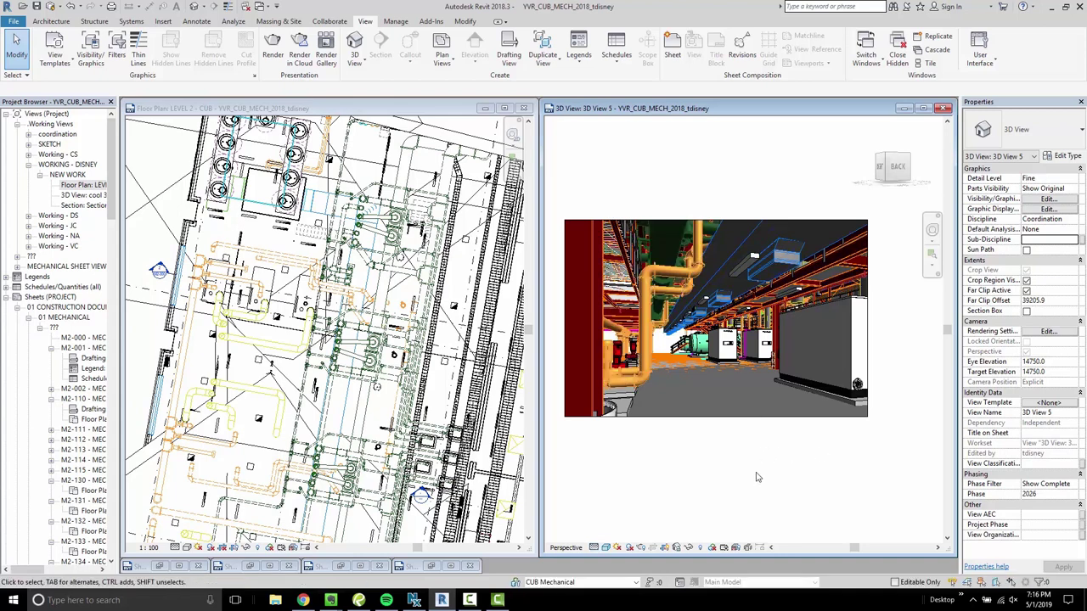
scroll(760, 470, "up", 3)
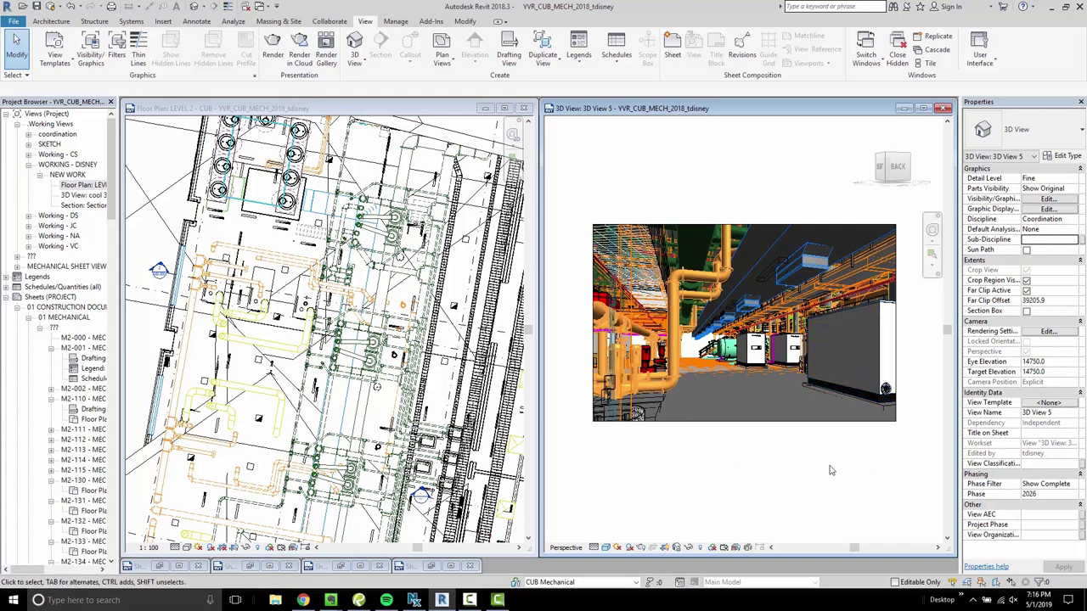
Select the crop boundary of 3D View 5 and move its camera slightly in the LEVEL 2 - CUB floor plan
left_click(677, 225)
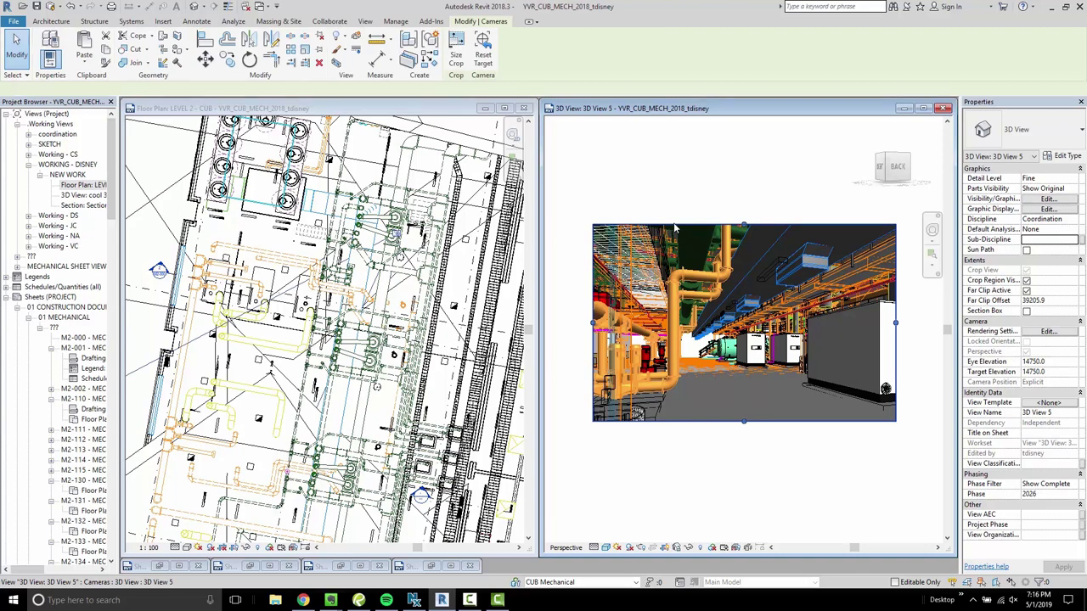
left_click(453, 111)
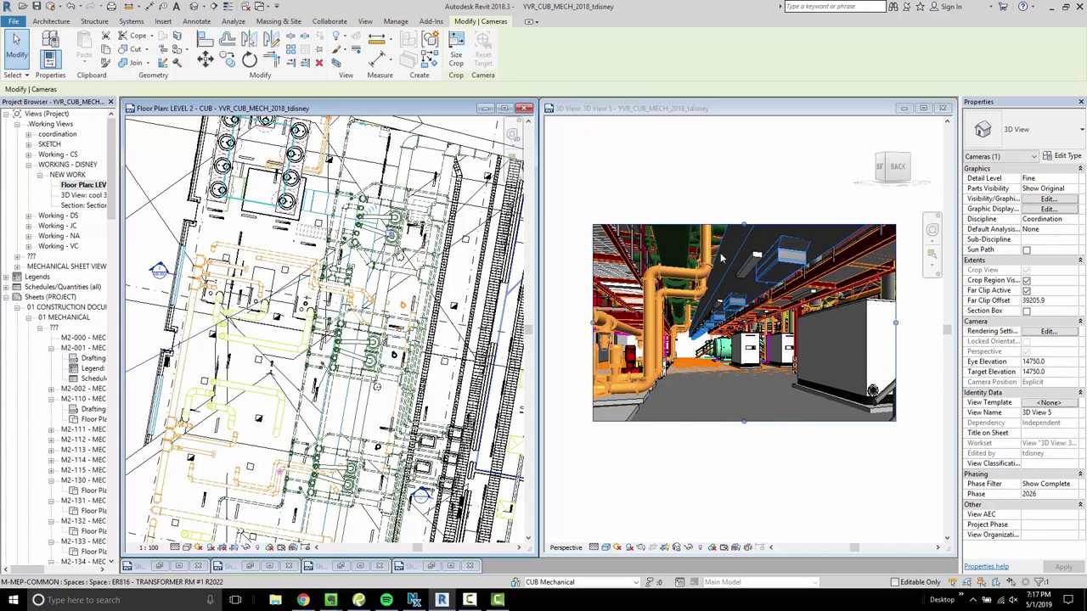
left_click(710, 143)
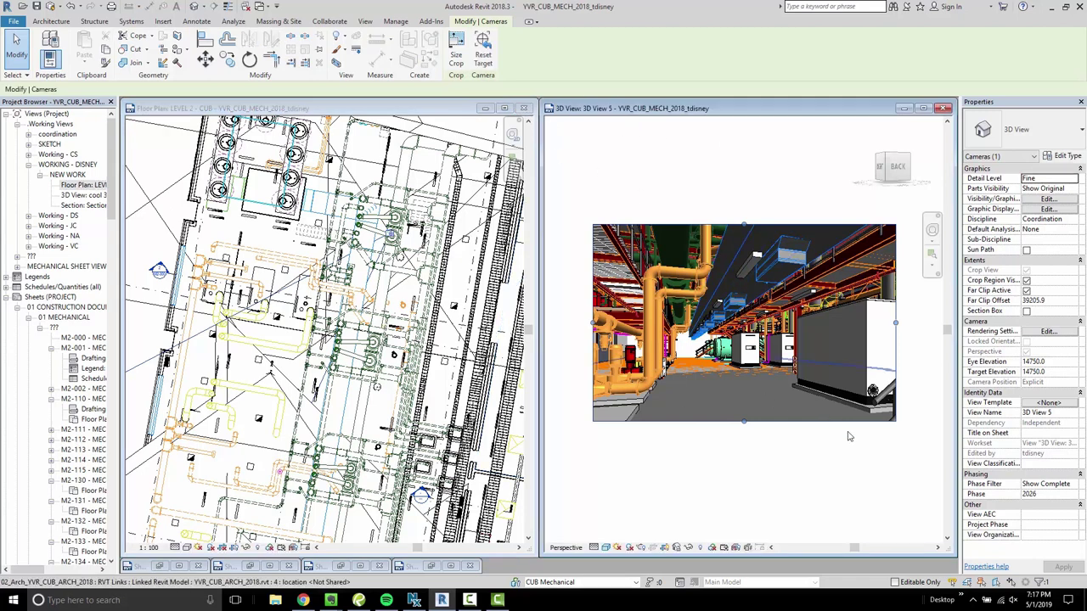
left_click(728, 189)
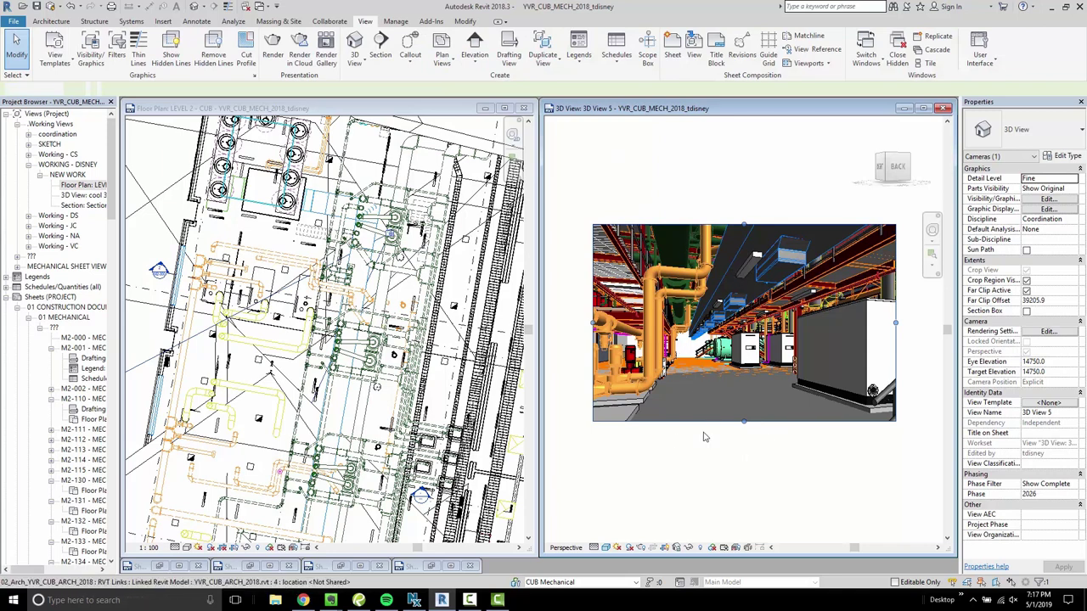
Set the far clip offset of 3D View 5 to 50000 and inspect the far end of the room
scroll(689, 397, "up", 3)
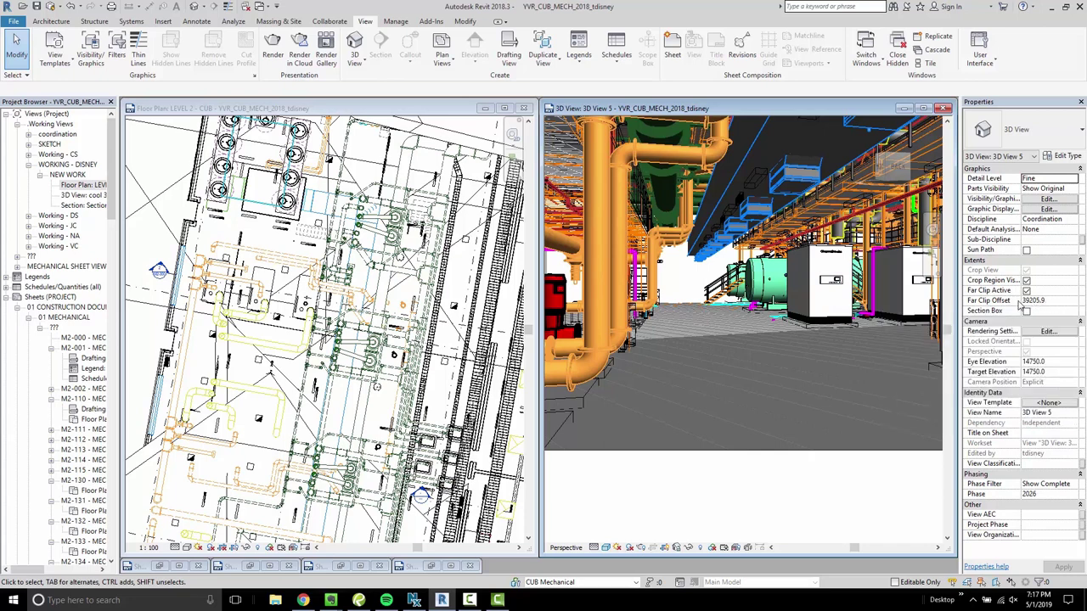
left_click(1050, 301)
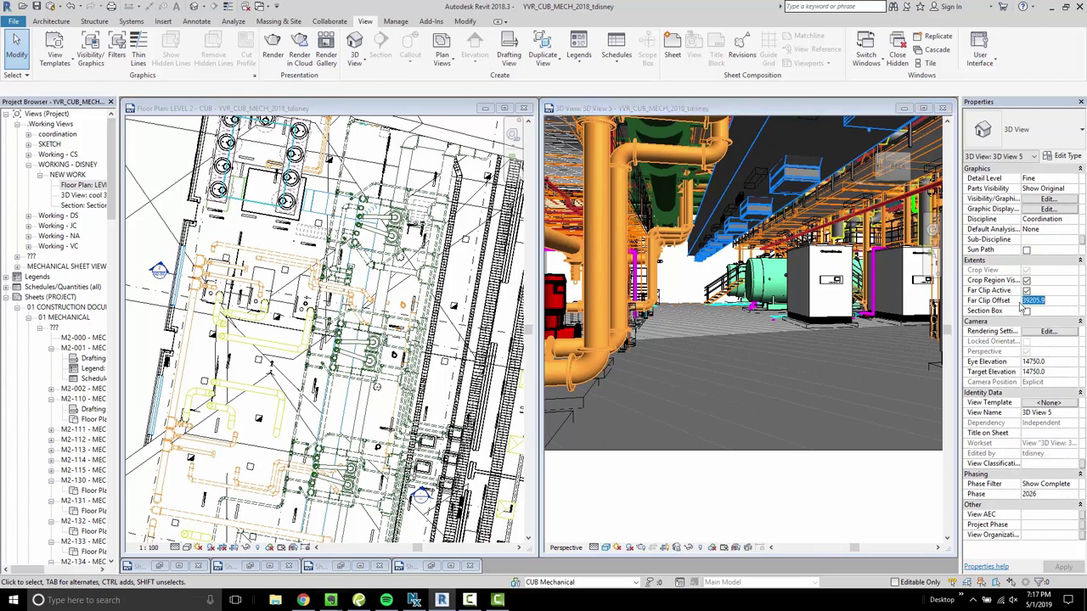
type("50")
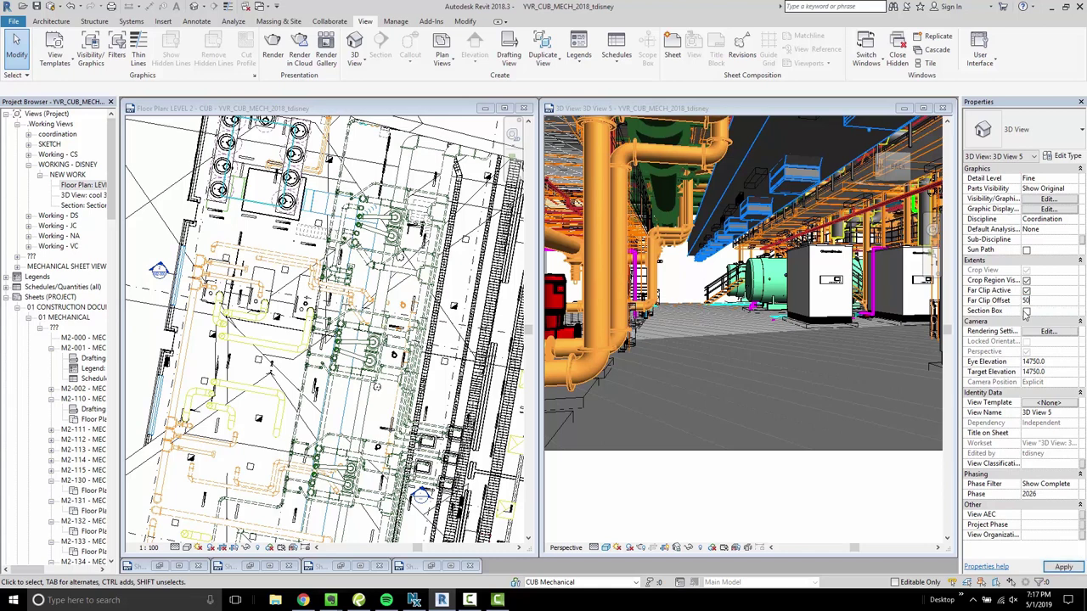
type("000")
key("Return")
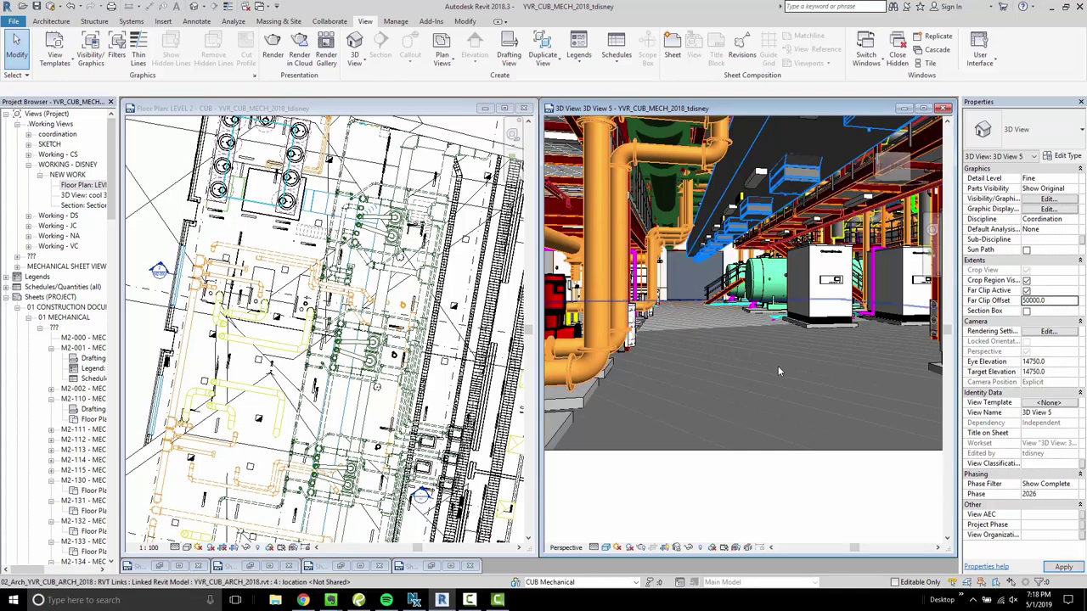
scroll(751, 449, "down", 1)
scroll(731, 344, "down", 3)
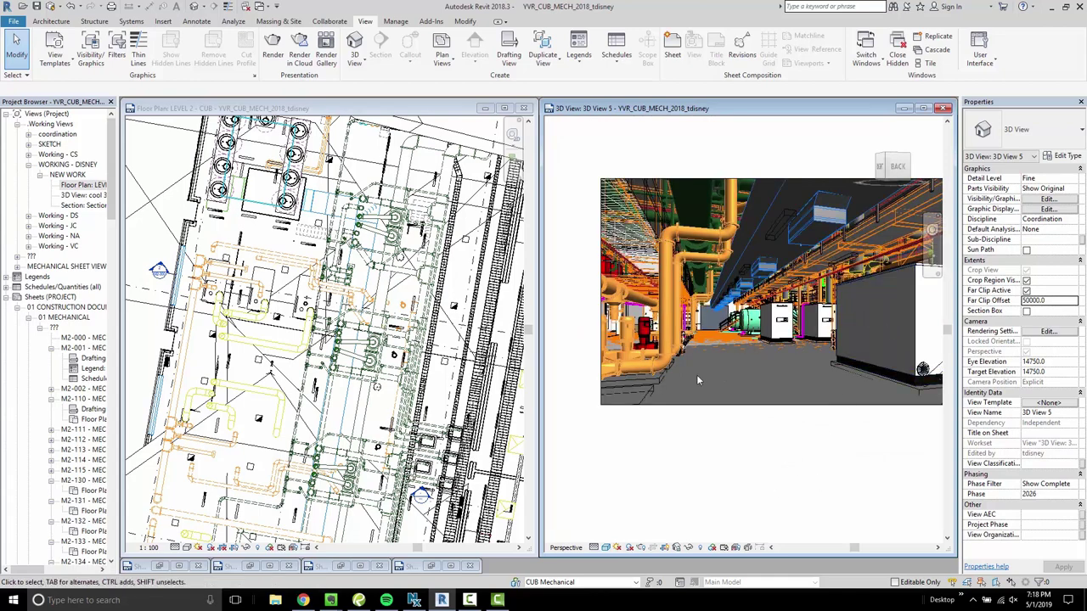
scroll(786, 358, "up", 5)
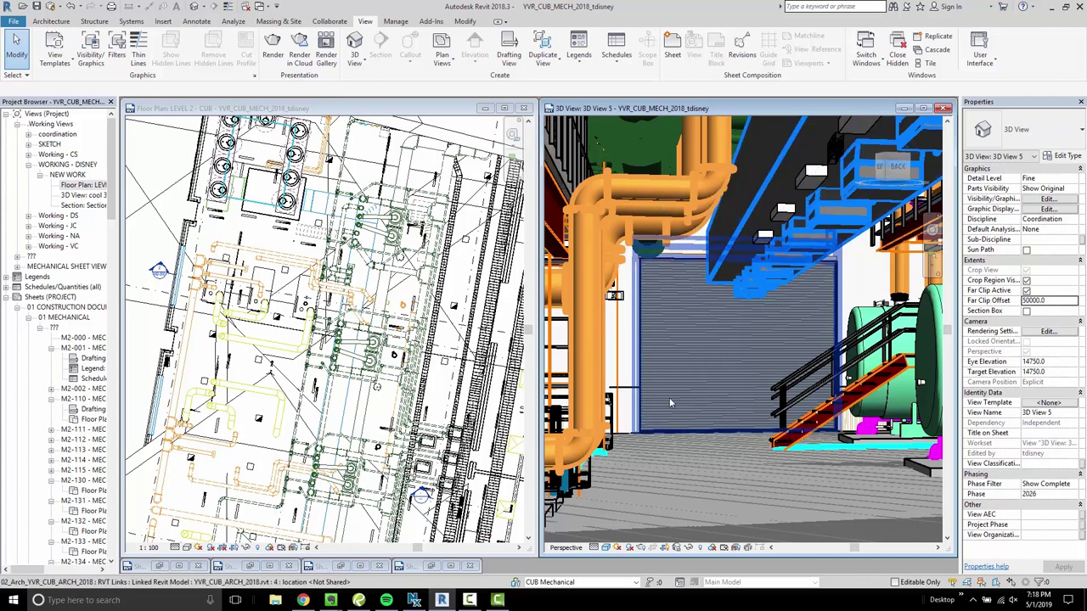
scroll(785, 326, "down", 5)
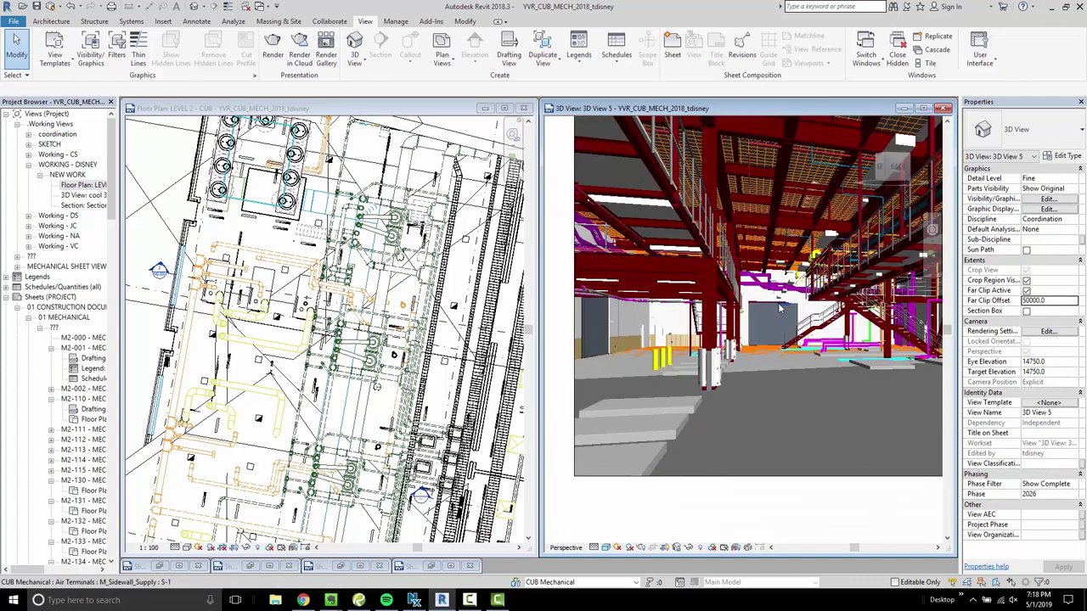
Maximize the 3D View 5 window and centre the camera view in it
scroll(777, 308, "down", 1)
middle_click_drag(920, 131, 930, 110)
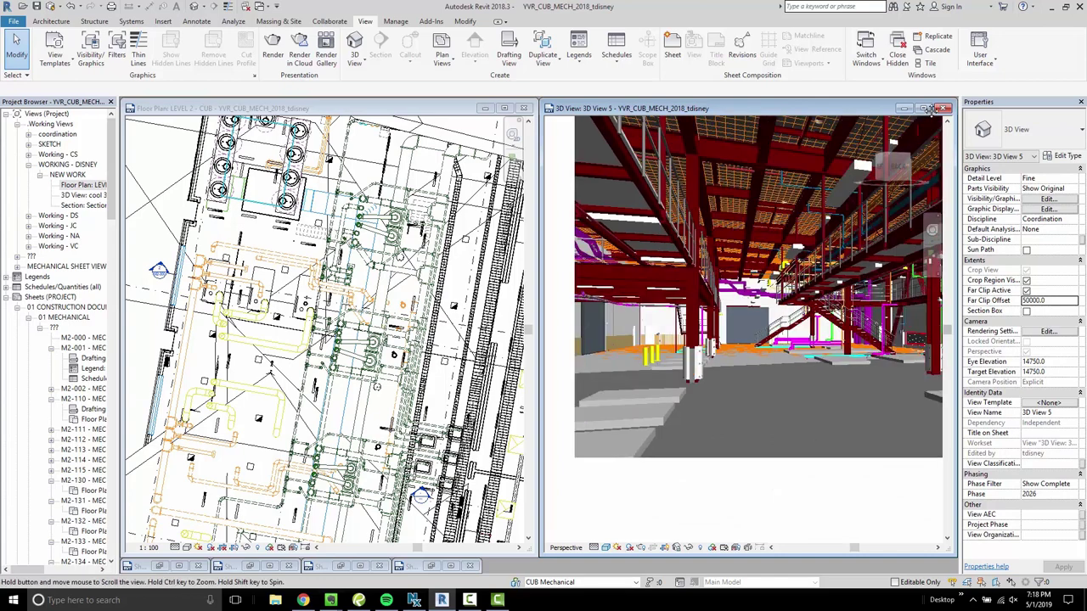
left_click(928, 107)
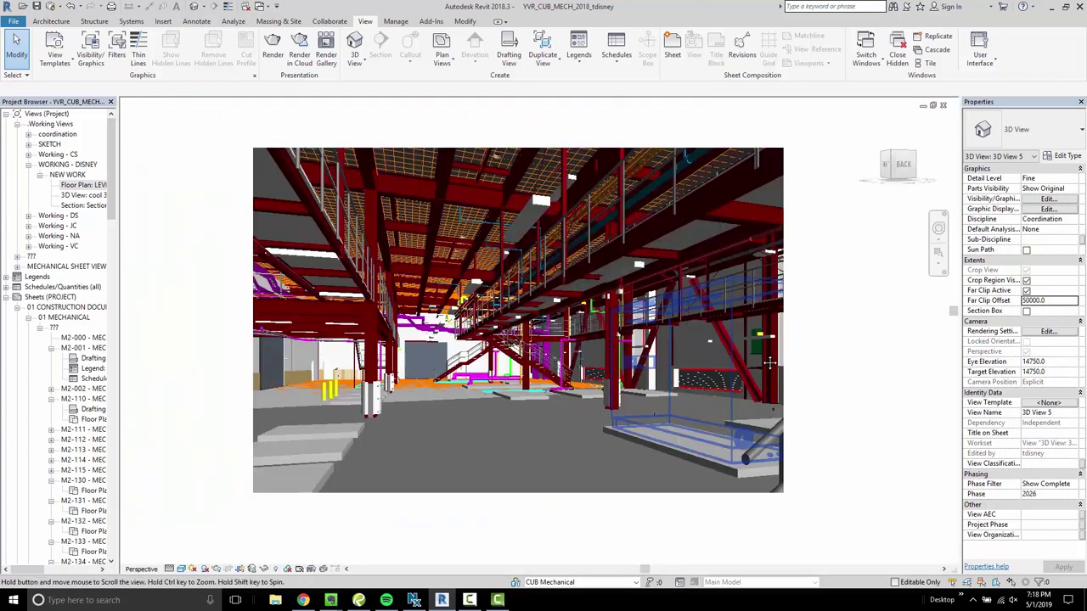
middle_click_drag(735, 352, 769, 363)
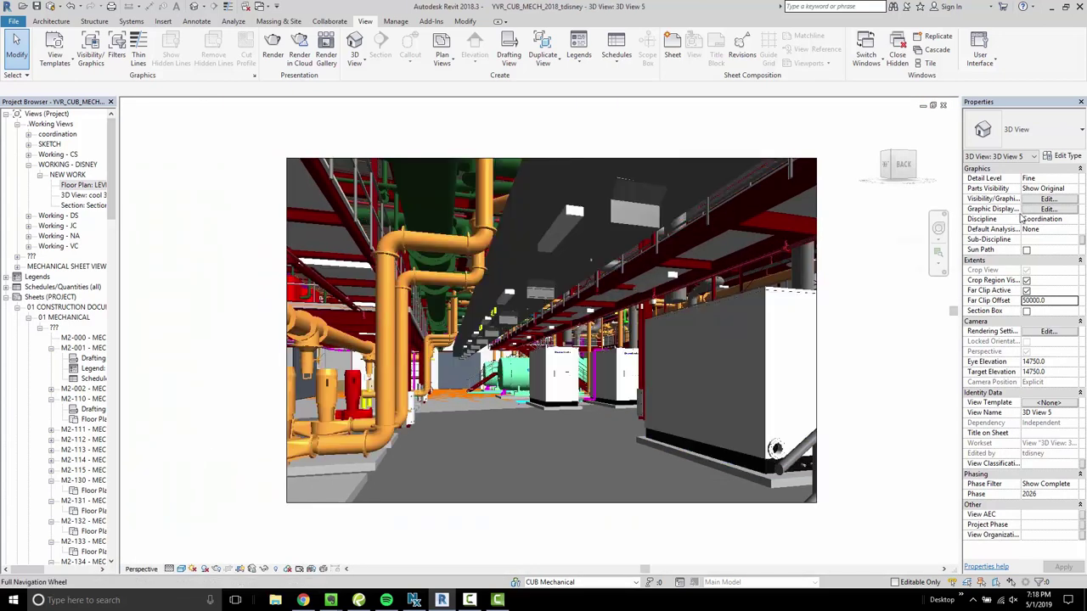
Set the silhouettes of 3D View 5 to E-DETL-MED-BOLD in the Graphic Display Options
left_click(1035, 210)
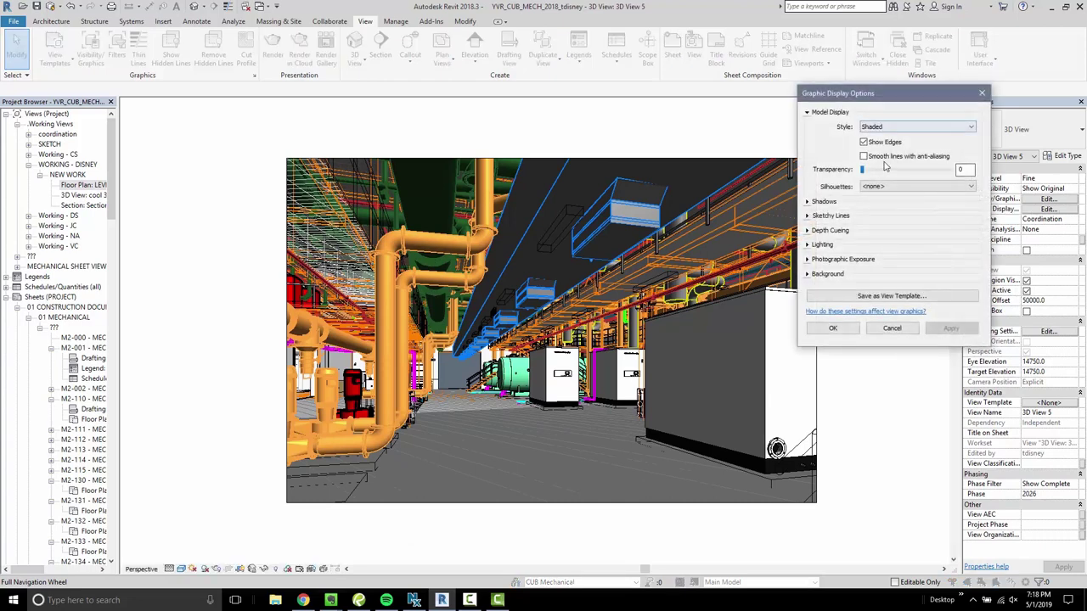
left_click(883, 188)
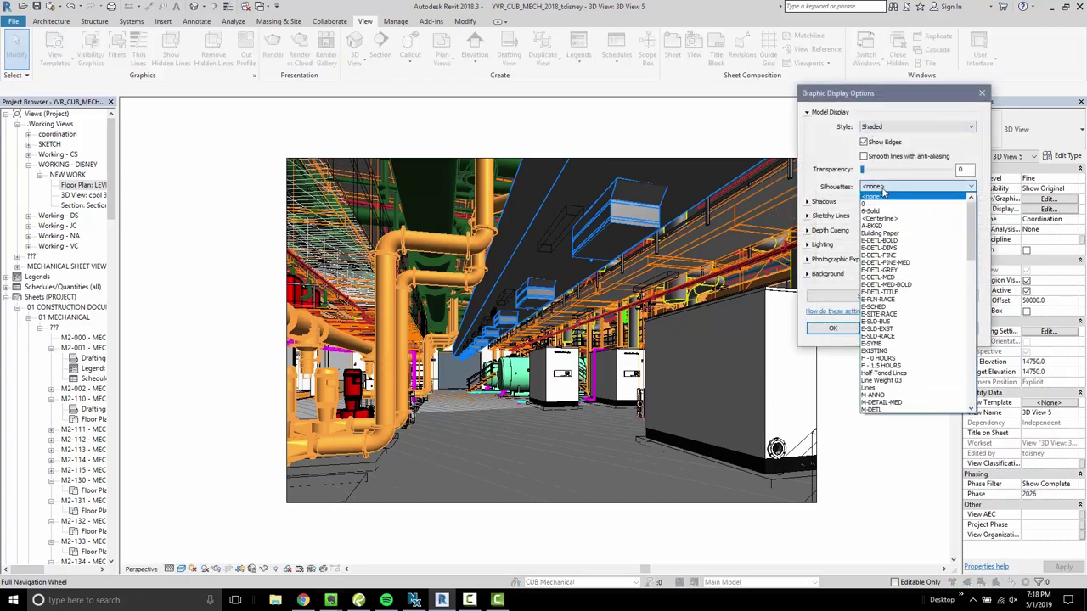
left_click(905, 286)
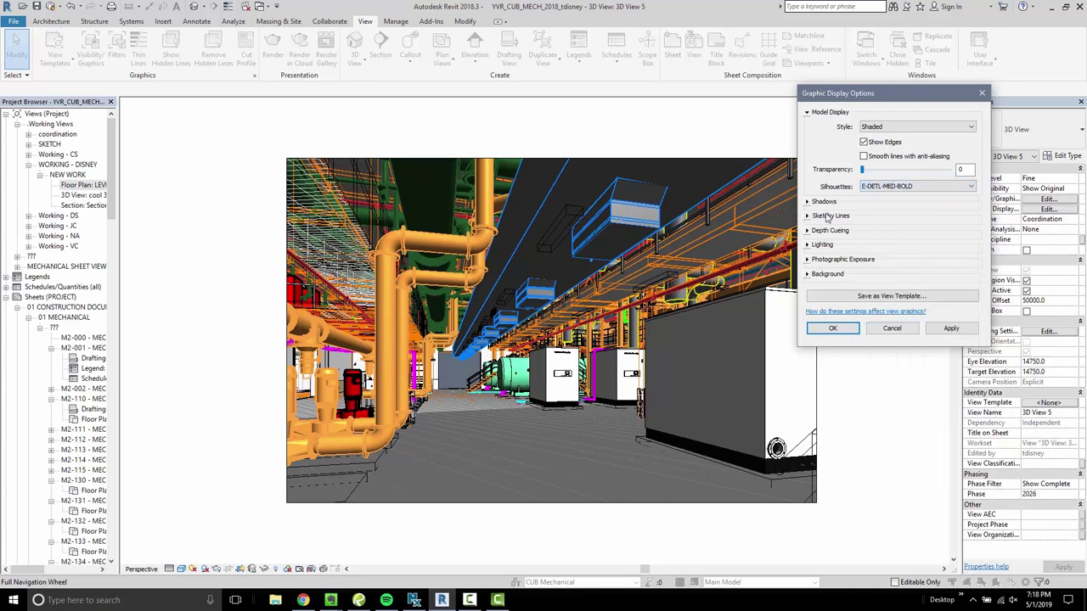
Turn on ambient shadows for 3D View 5, look over the lighting and photographic exposure sections, and accept the graphic display options
left_click(819, 203)
left_click(864, 225)
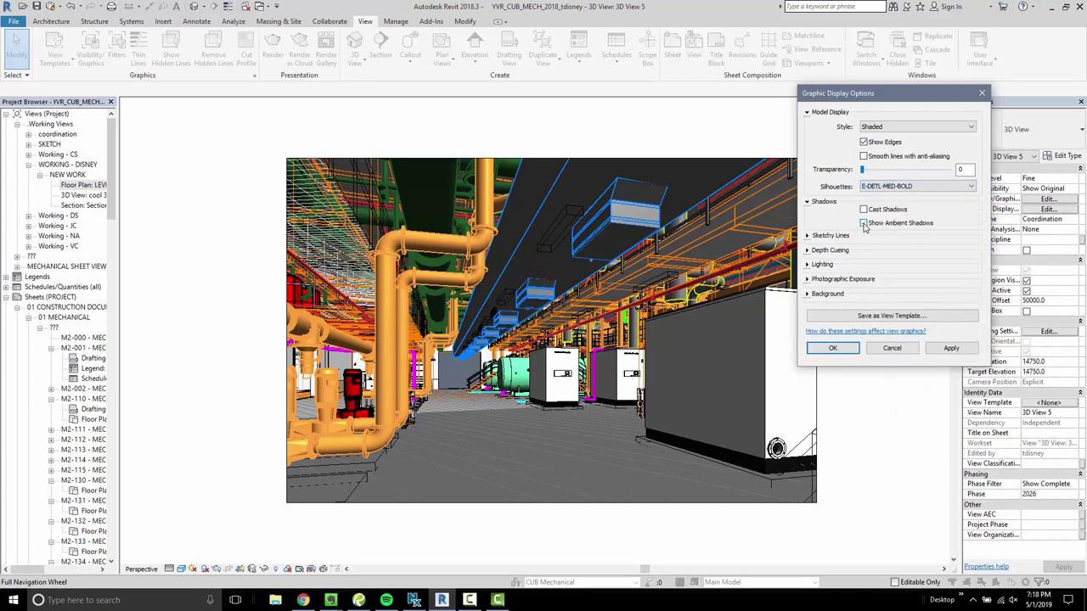
left_click(948, 349)
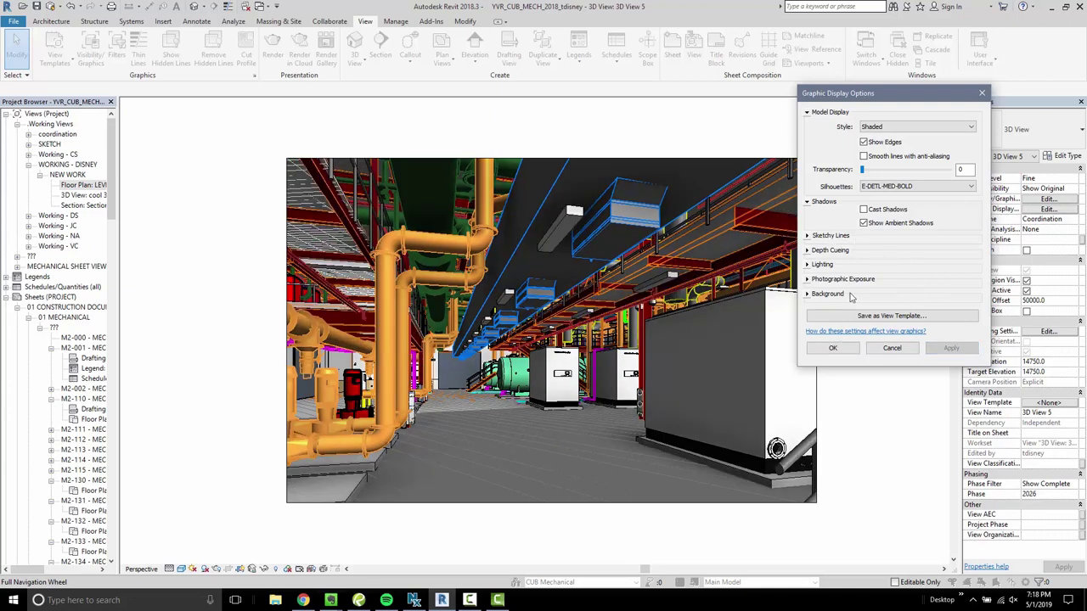
left_click(810, 267)
left_click(809, 267)
left_click(809, 277)
left_click(810, 277)
left_click(833, 348)
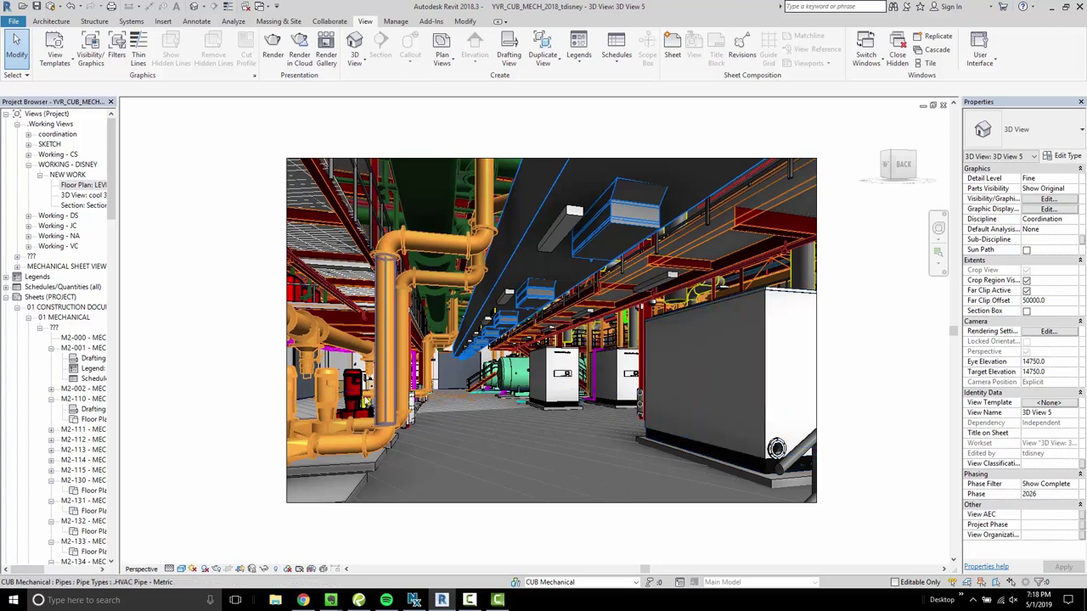
Override the surface transparency of the large boiler in the foreground of 3D View 5 to 21, by element, and apply it
left_click(673, 314)
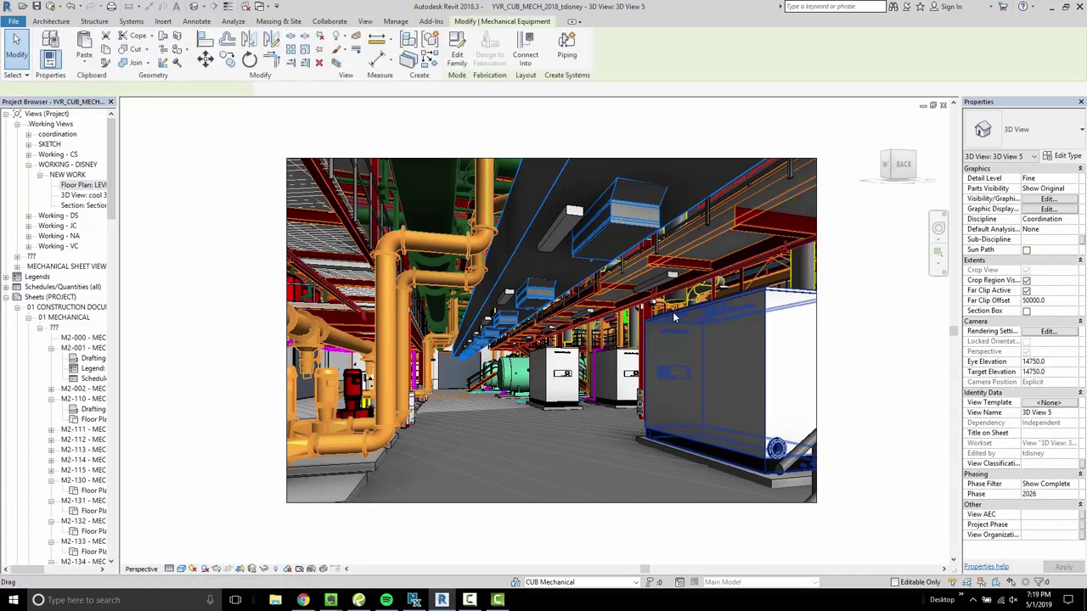
left_click_drag(674, 314, 698, 357)
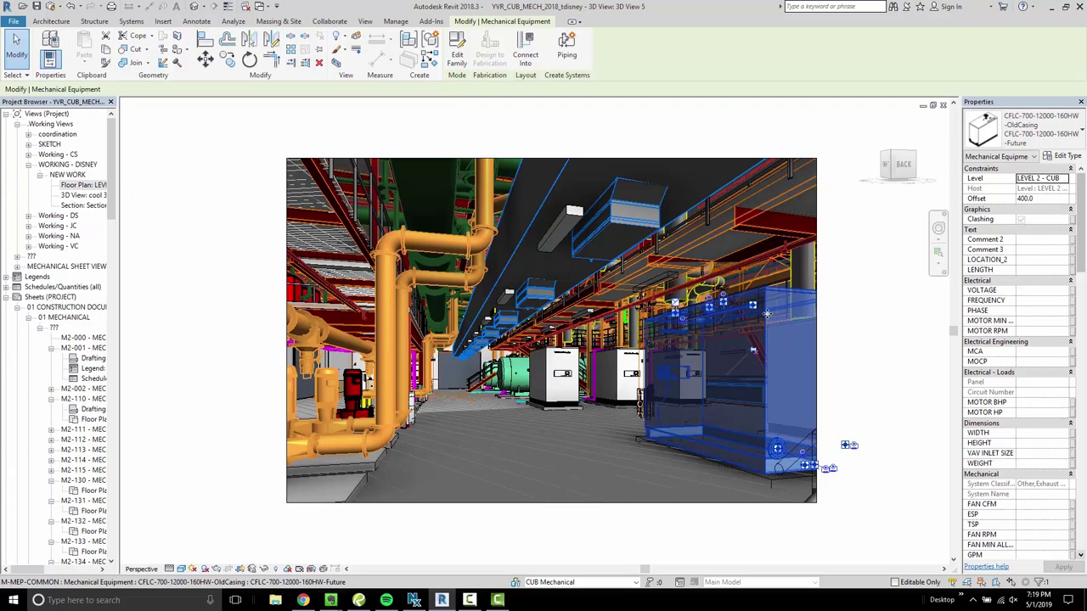
right_click(731, 335)
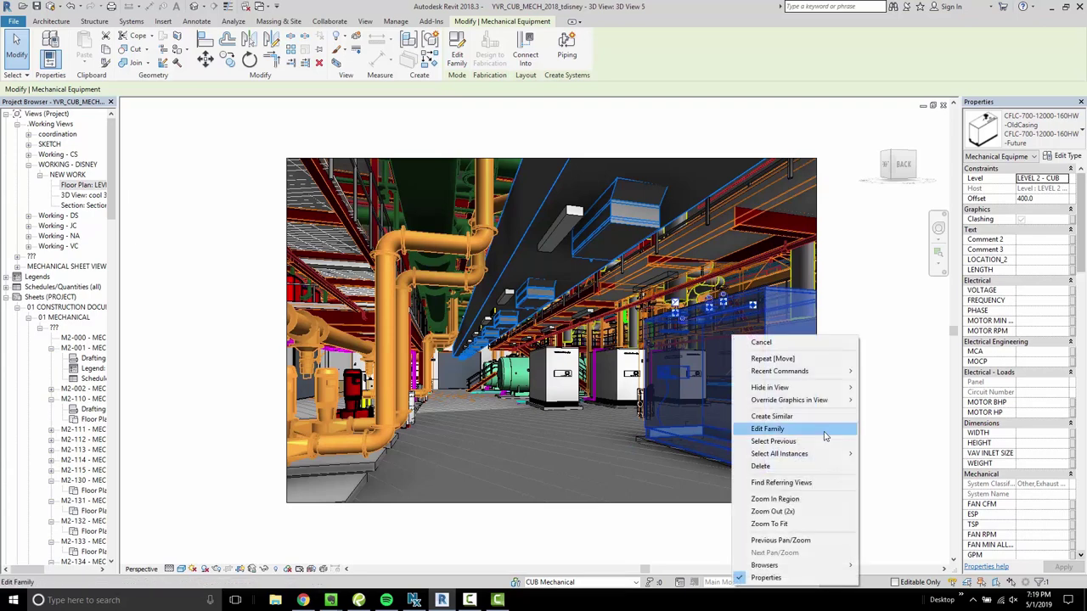
mouse_move(824, 400)
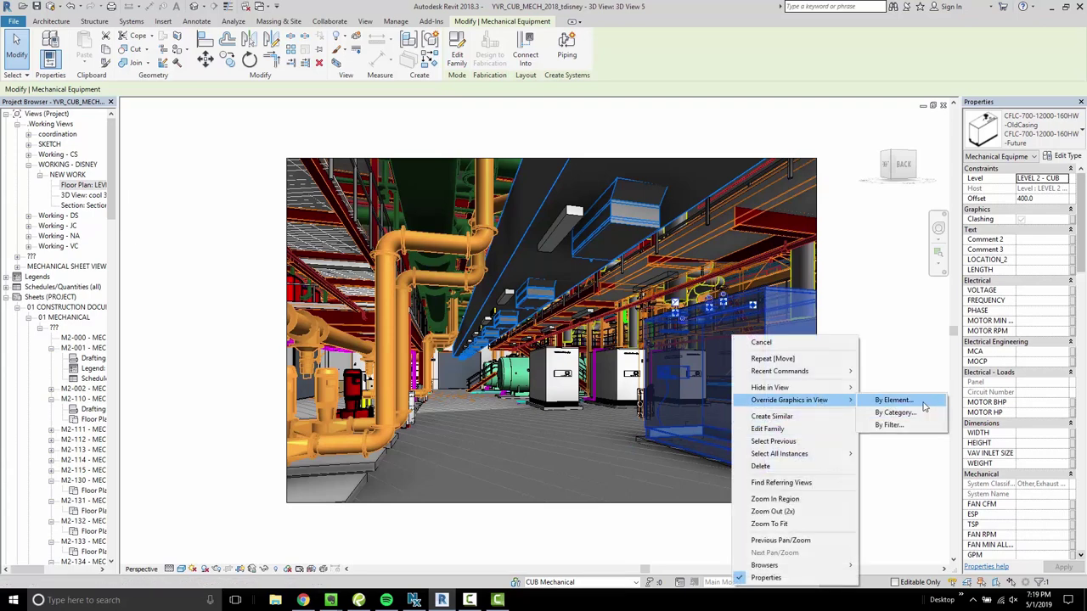
left_click(925, 408)
left_click_drag(689, 202, 872, 168)
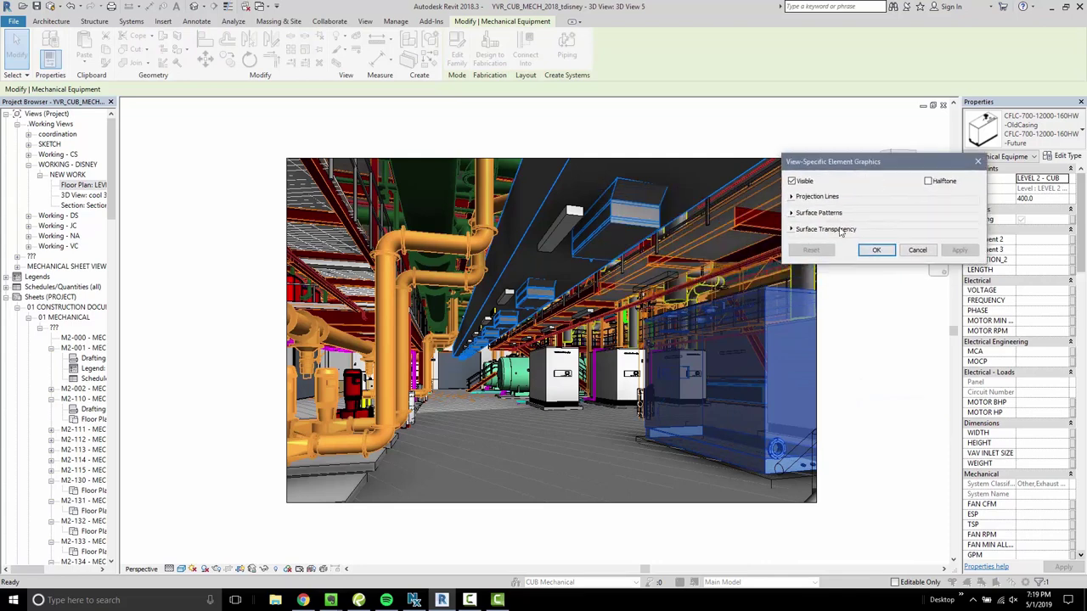
left_click(792, 229)
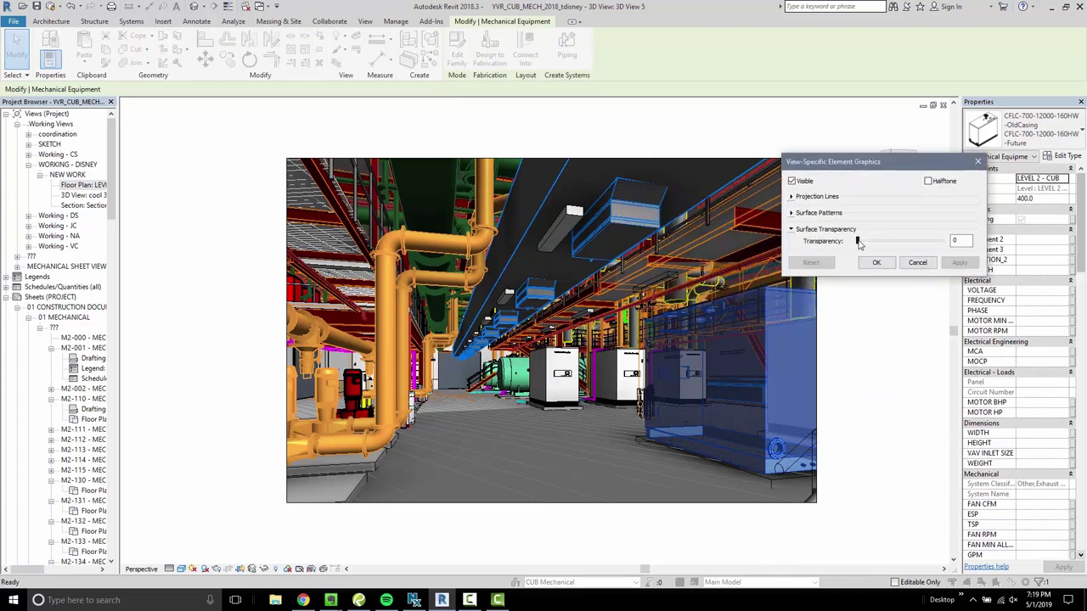
mouse_move(858, 242)
left_mouse_down()
mouse_move(908, 242)
mouse_move(875, 242)
left_mouse_up()
left_click(959, 263)
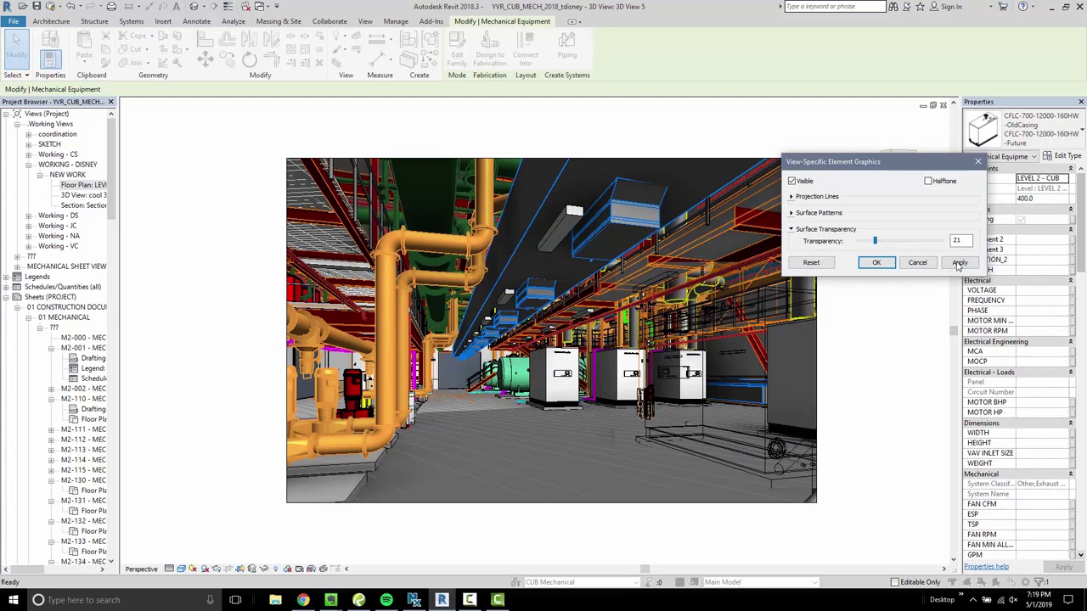
left_click(960, 262)
left_click(877, 262)
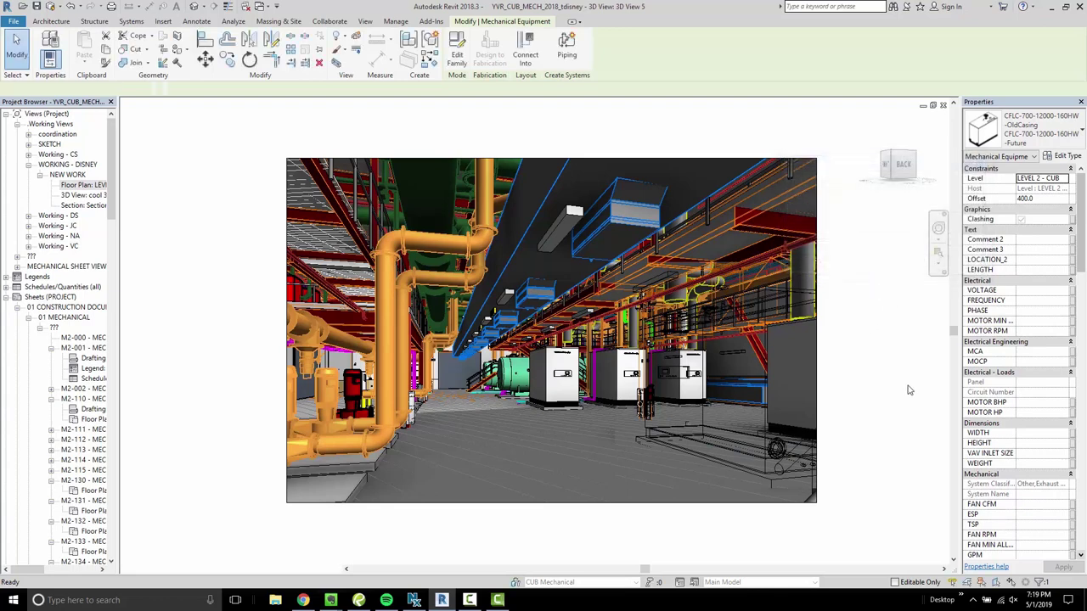
left_click(873, 346)
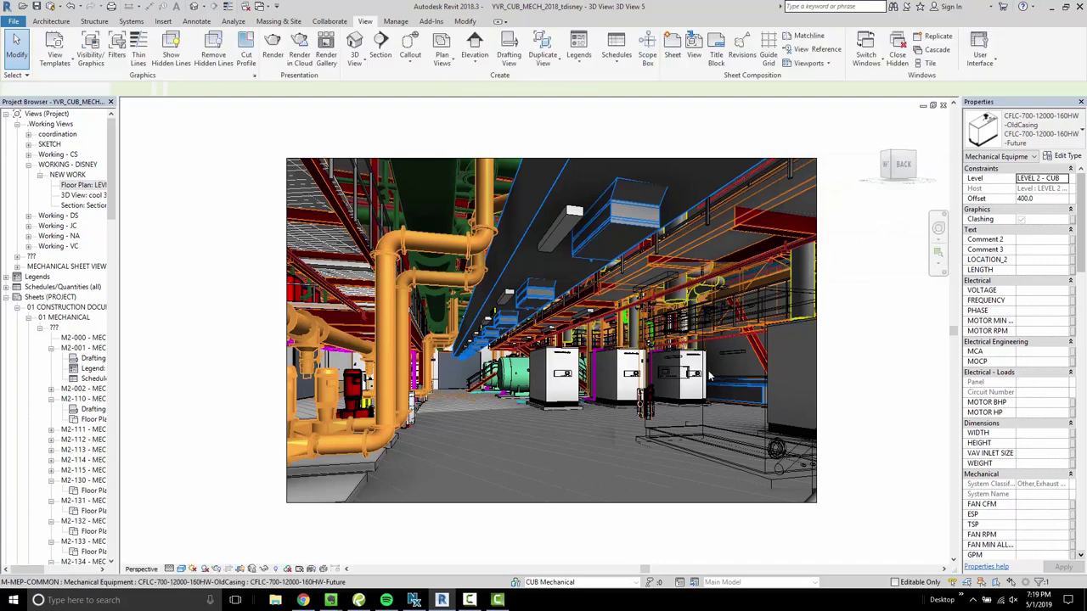
Reset the by-element graphics override of the foreground boiler and apply the reset
scroll(619, 368, "up", 3)
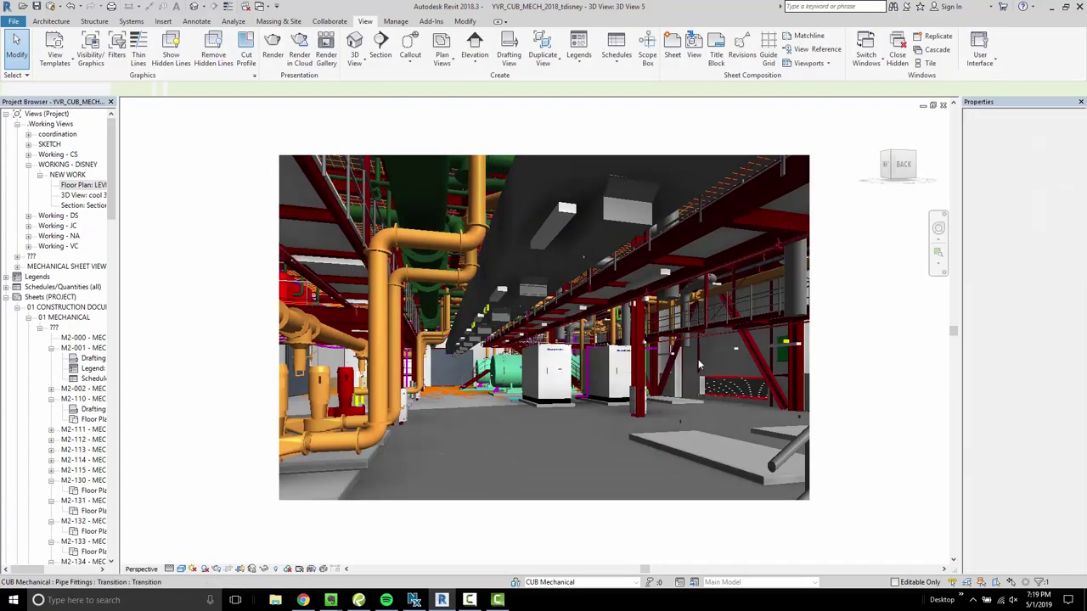
scroll(697, 394, "up", 1)
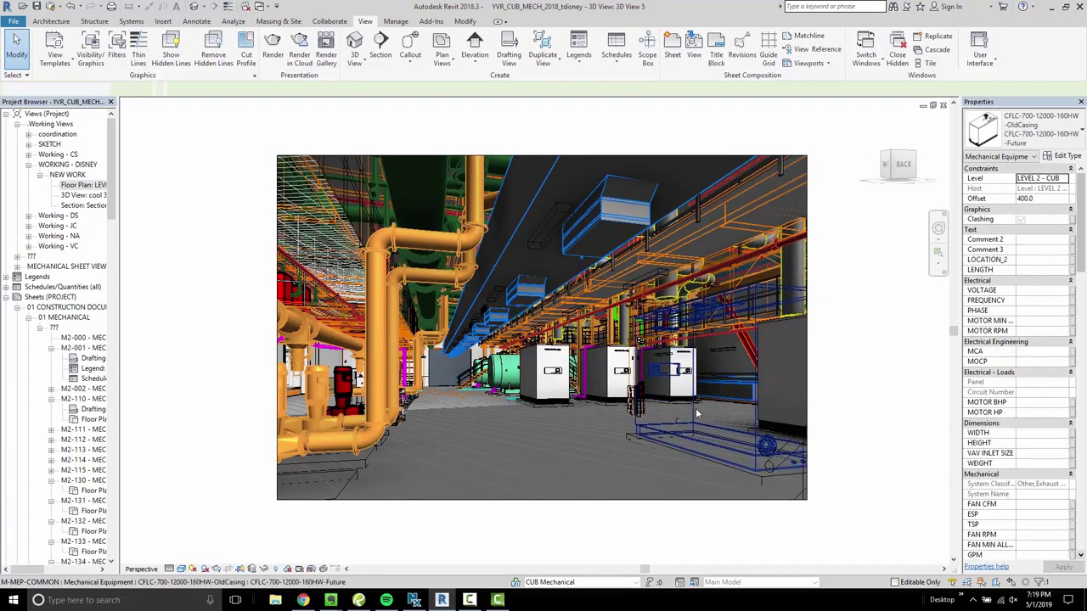
left_click(697, 414)
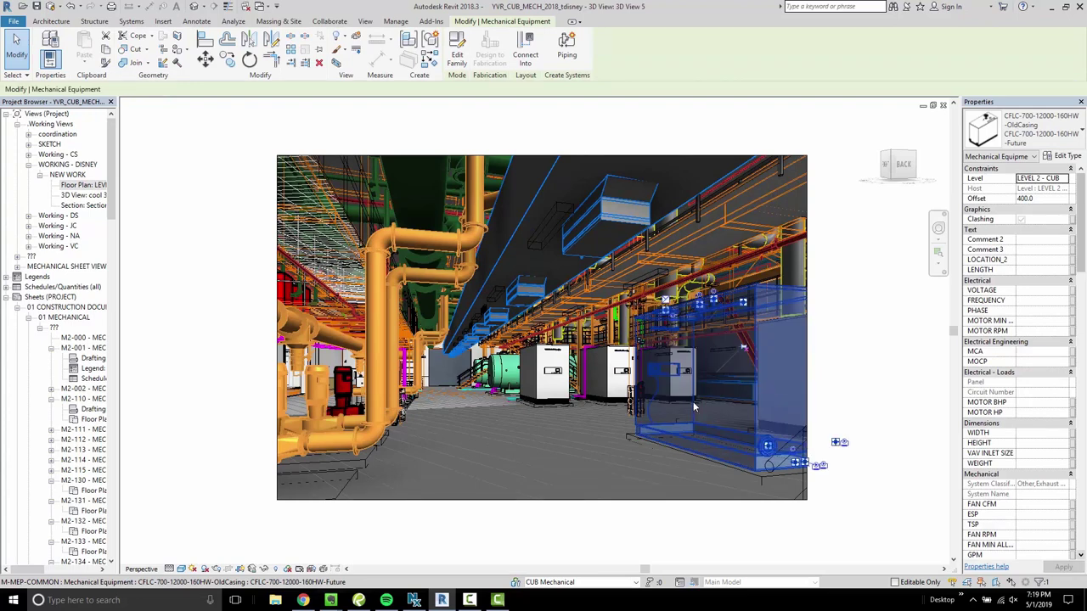
right_click(693, 401)
mouse_move(786, 218)
left_click(865, 217)
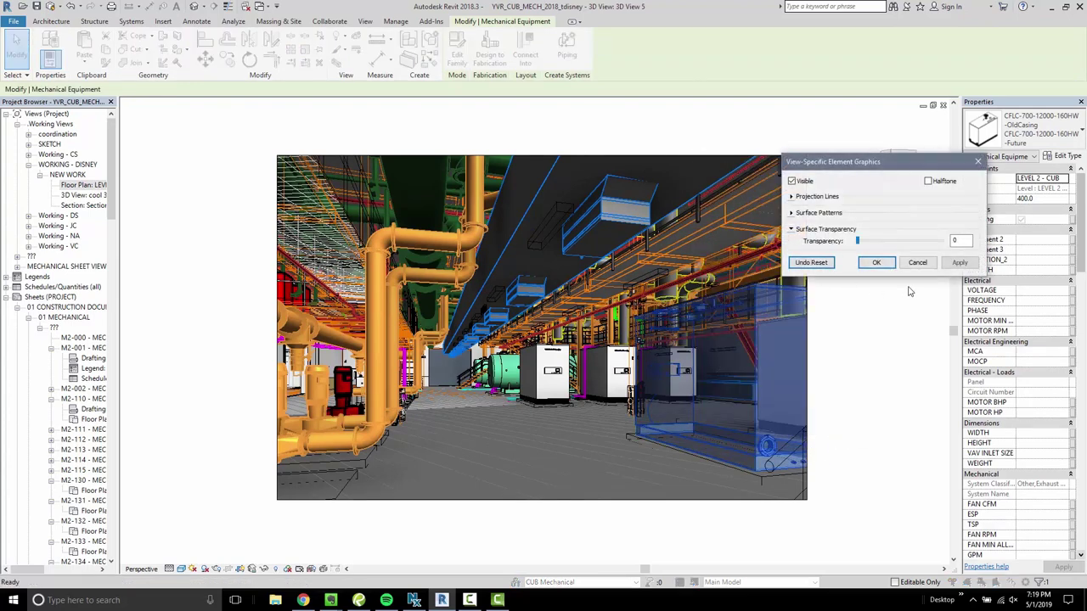
left_click(958, 265)
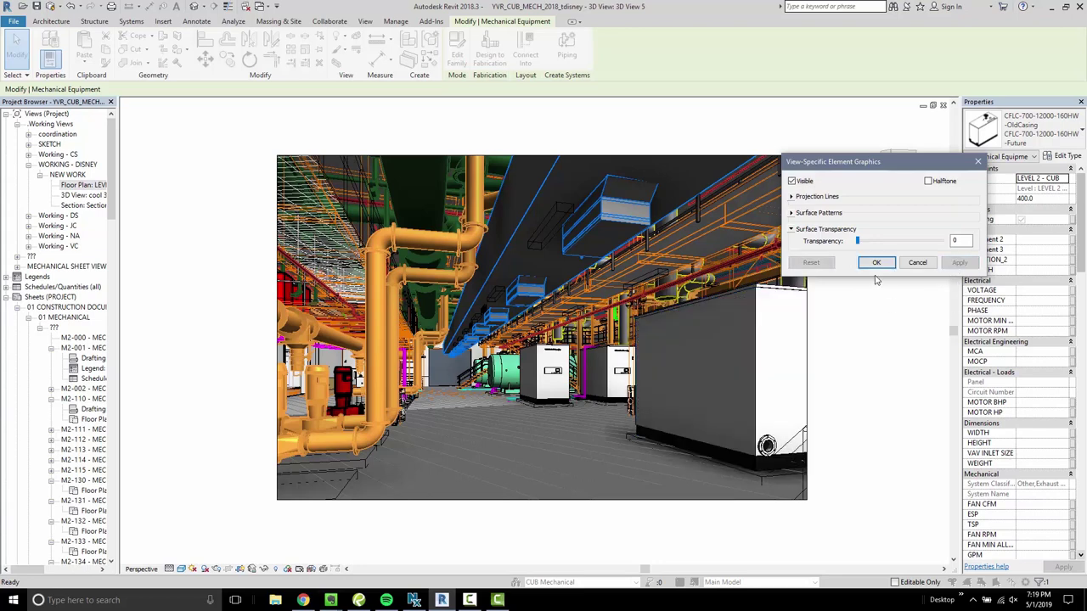
Try surface transparency values of 13 and 94 on the boiler, resetting the override after each one
left_click_drag(858, 242, 868, 241)
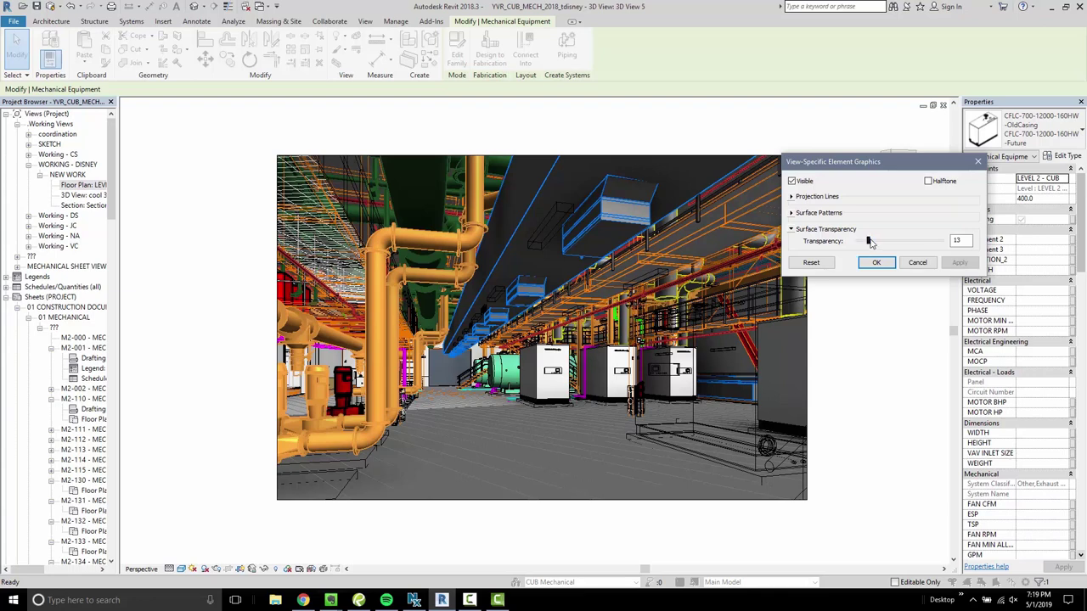
left_click(811, 263)
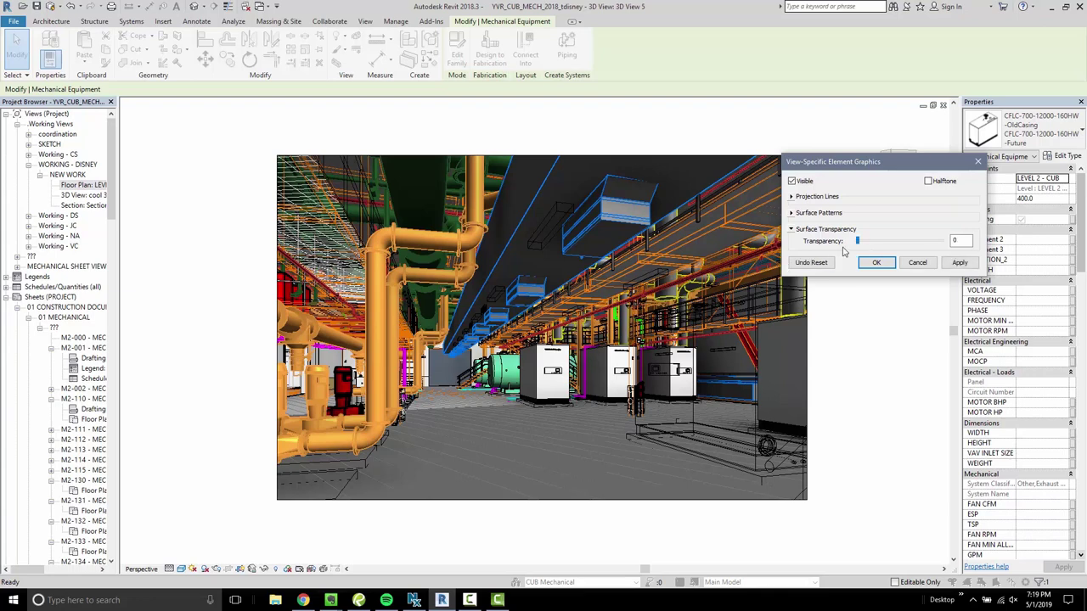
left_click_drag(858, 241, 936, 241)
left_click(951, 266)
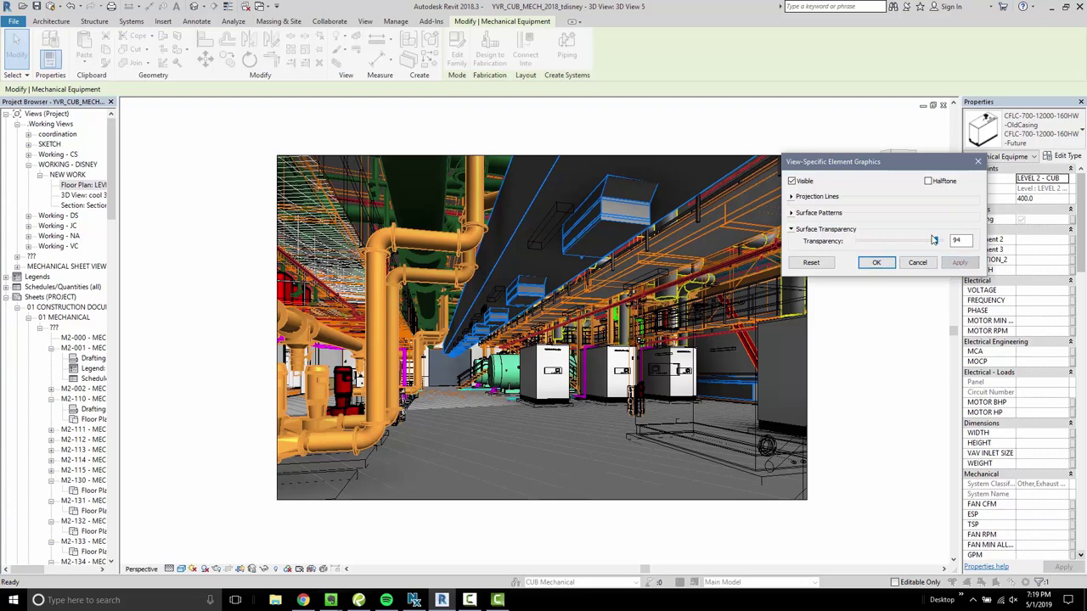
left_click(810, 262)
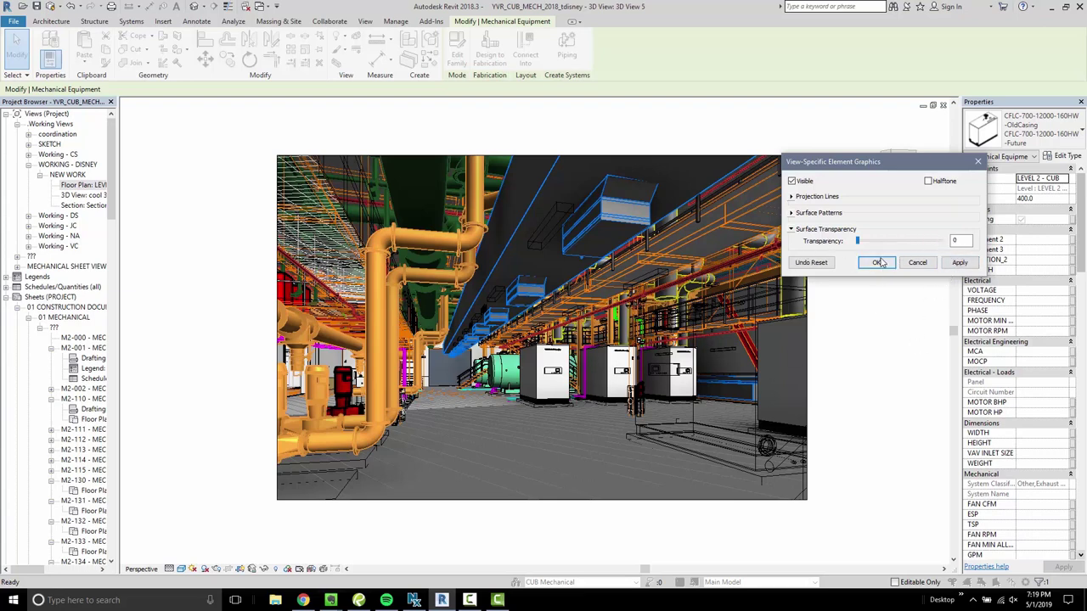
Look over the boiler's surface pattern and projection line overrides, accept the element graphics, and deselect the boiler
left_click(791, 214)
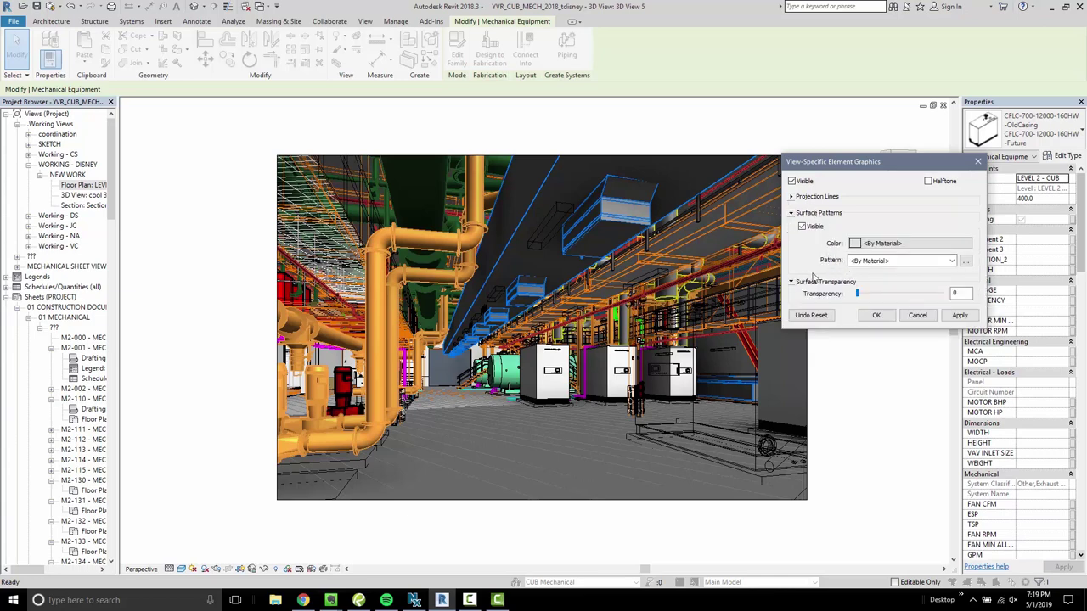
left_click(791, 196)
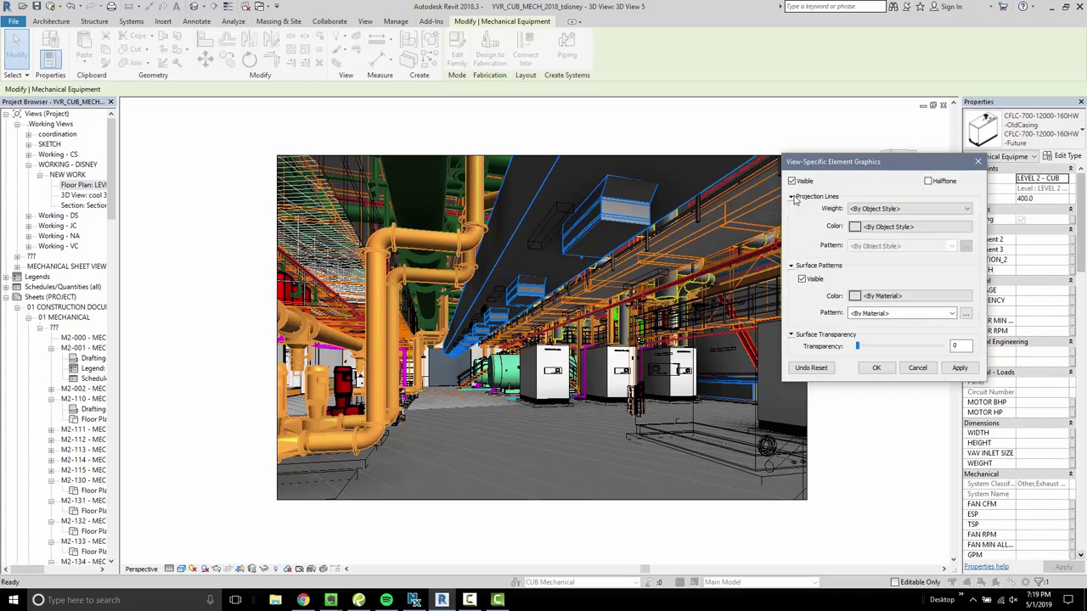
left_click(792, 197)
left_click(880, 317)
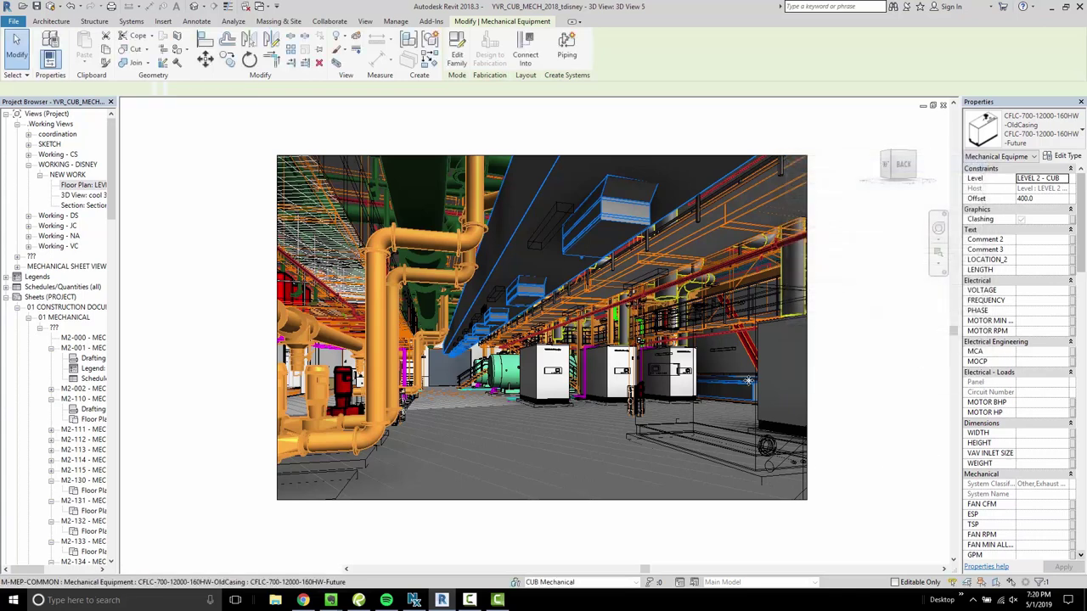
left_click(913, 349)
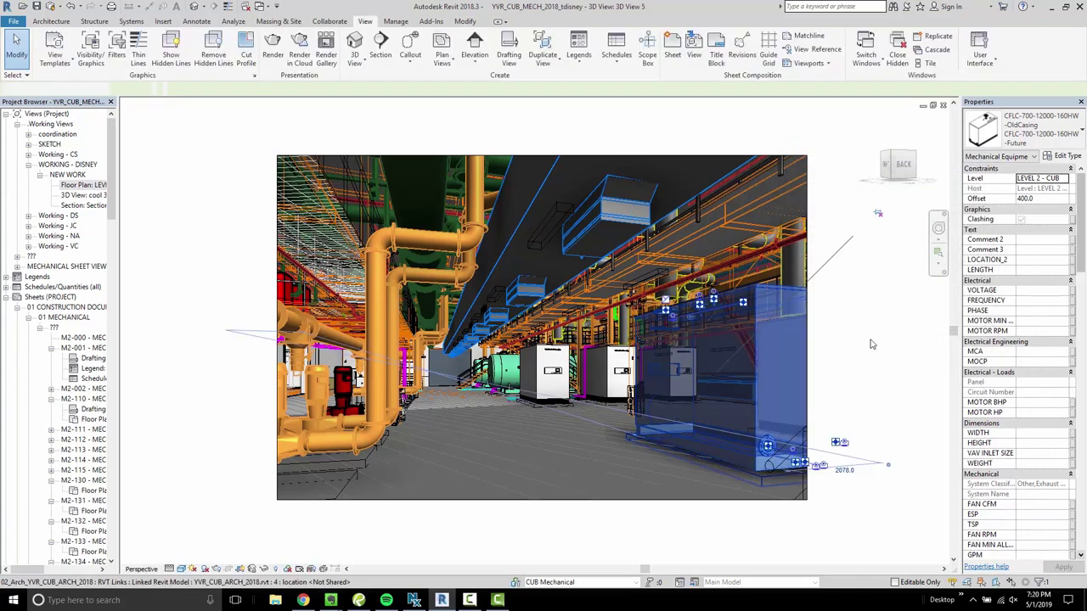
left_click(873, 309)
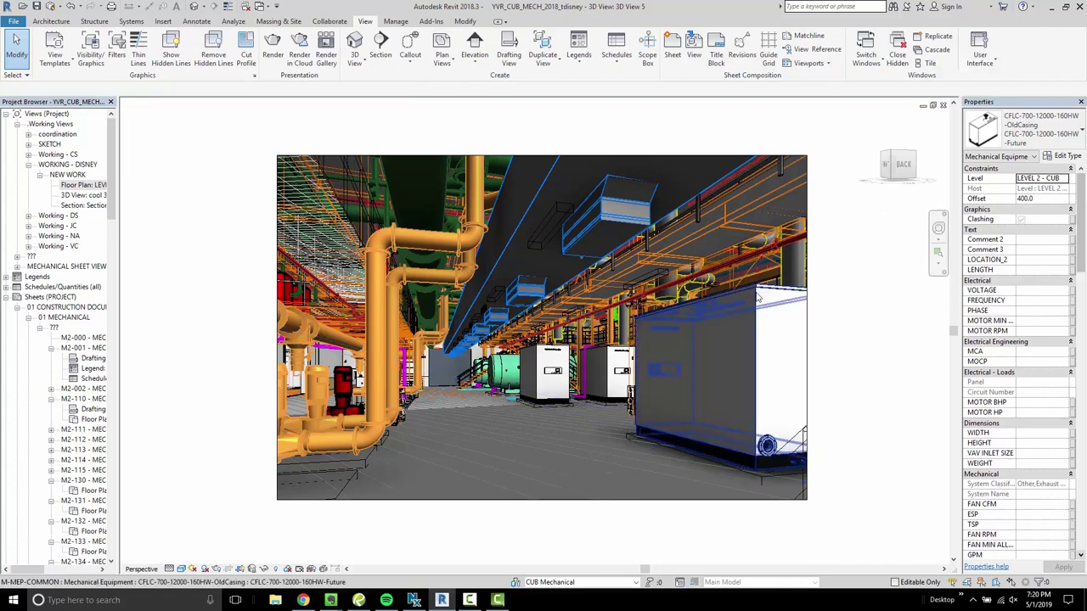
Open the foreground boiler's family for editing and select its imported geometry, widening the properties area
left_click(758, 299)
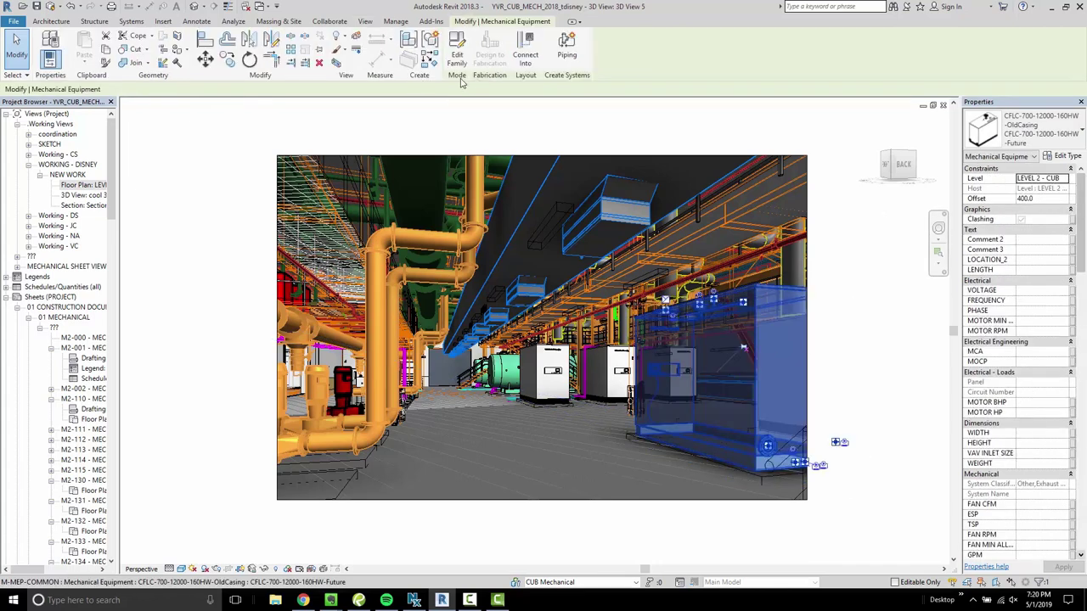
left_click(457, 46)
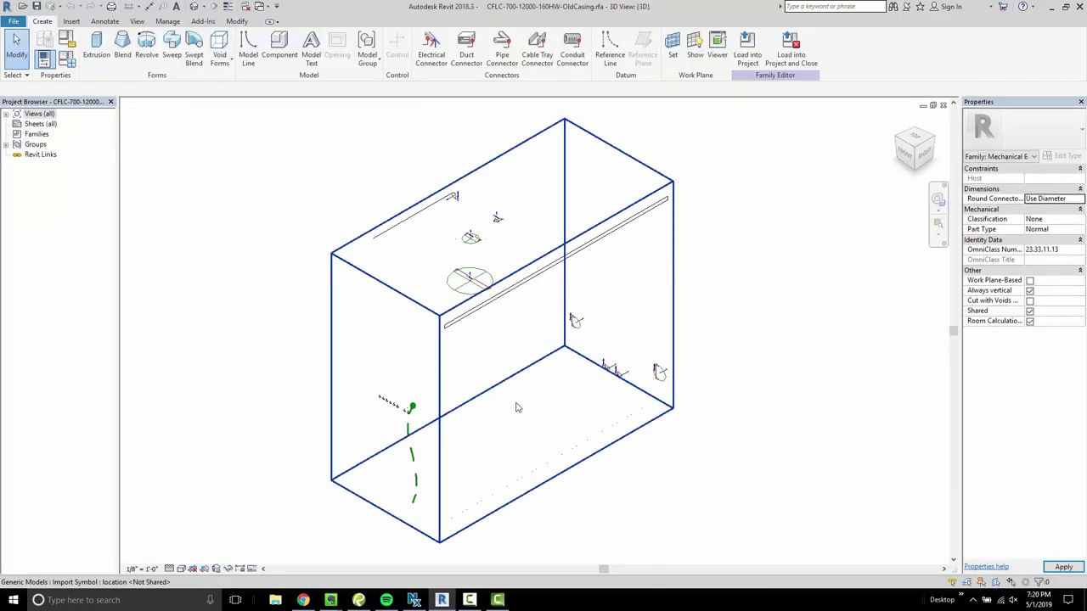
left_click(513, 286)
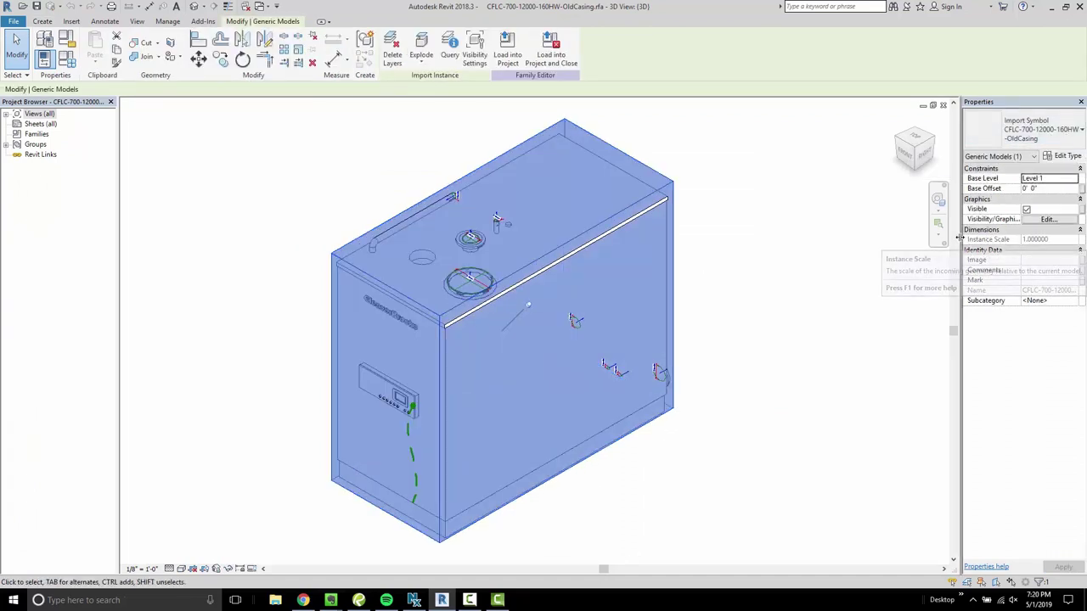
left_click_drag(954, 237, 868, 237)
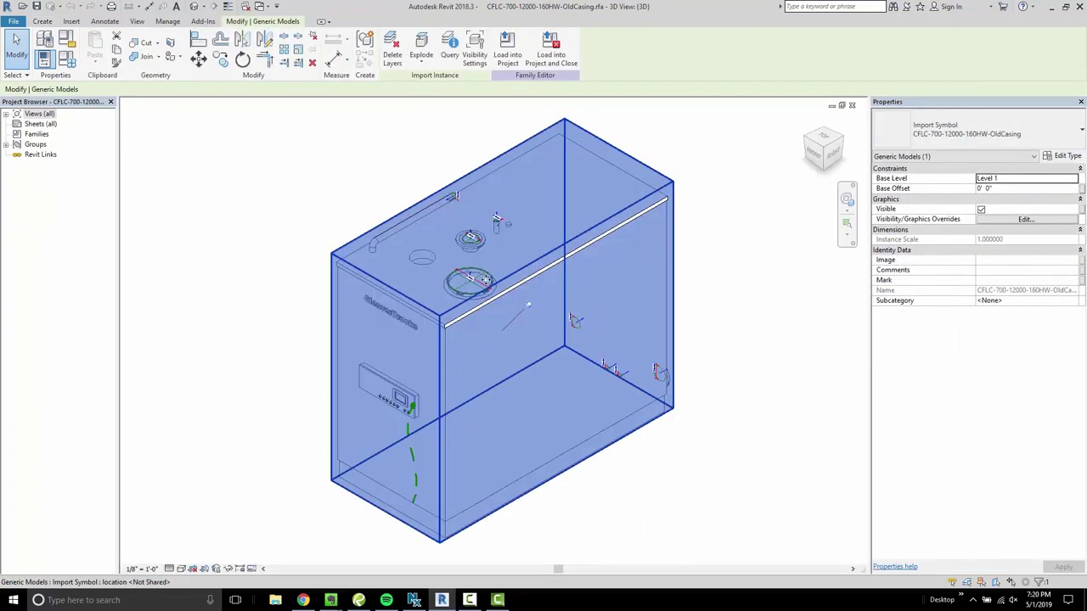
Check the family's model groups for the boiler geometry
left_click(7, 145)
left_click(38, 165)
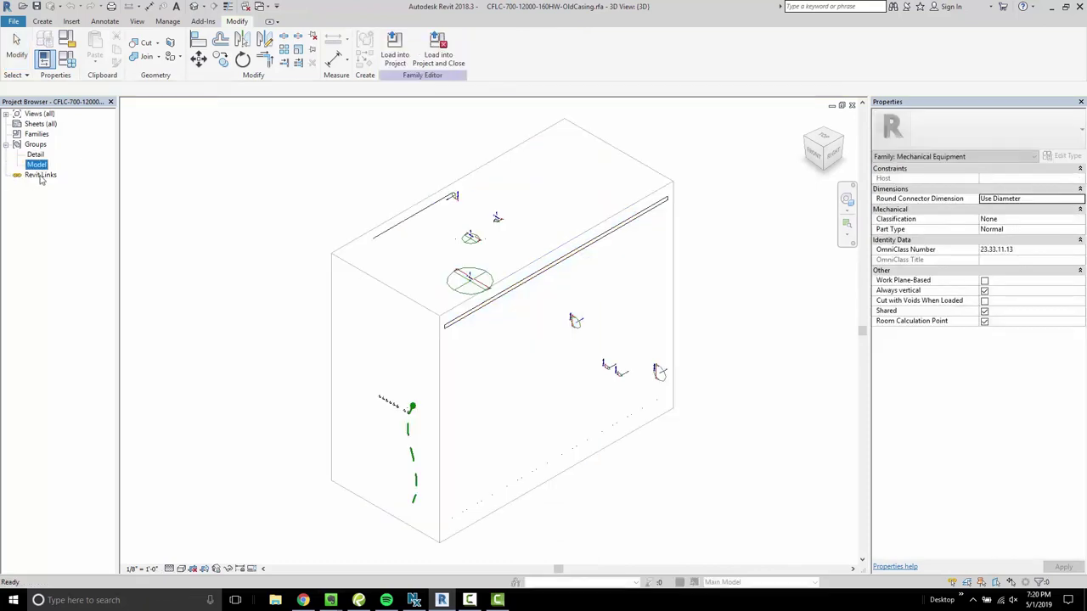
left_click(335, 258)
left_click(690, 495)
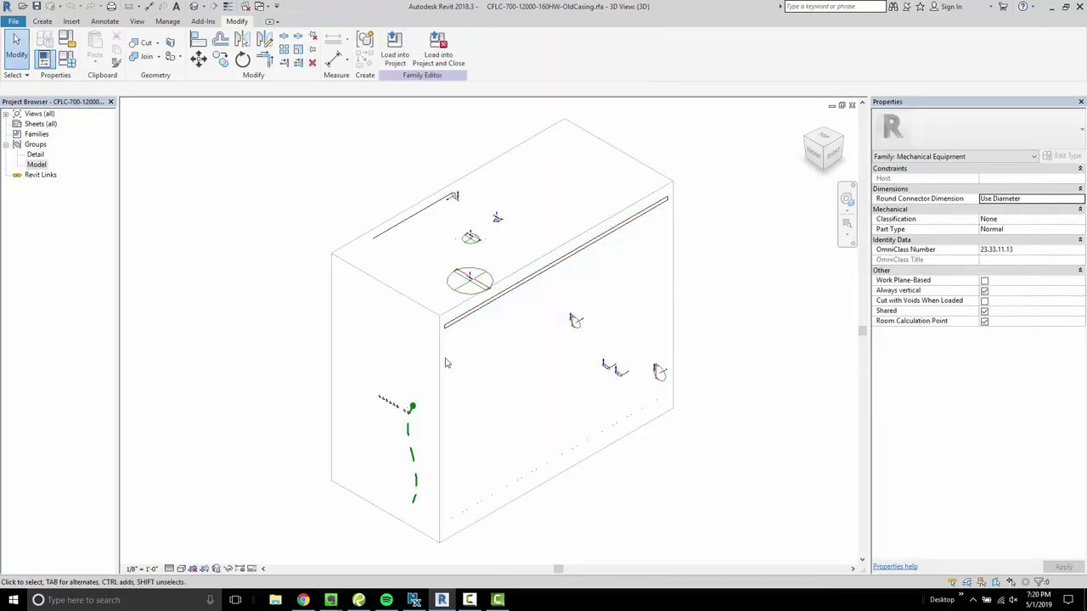
Display the family's 3D view in wireframe, select the imported boiler geometry and inspect it from several angles
left_click(184, 569)
left_click(212, 500)
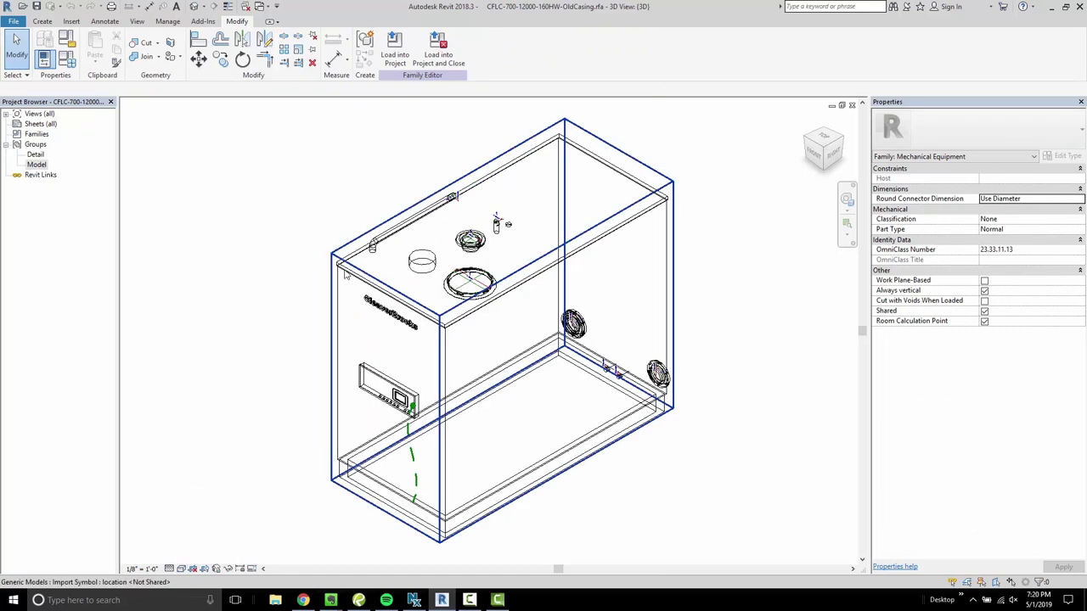
left_click(345, 270)
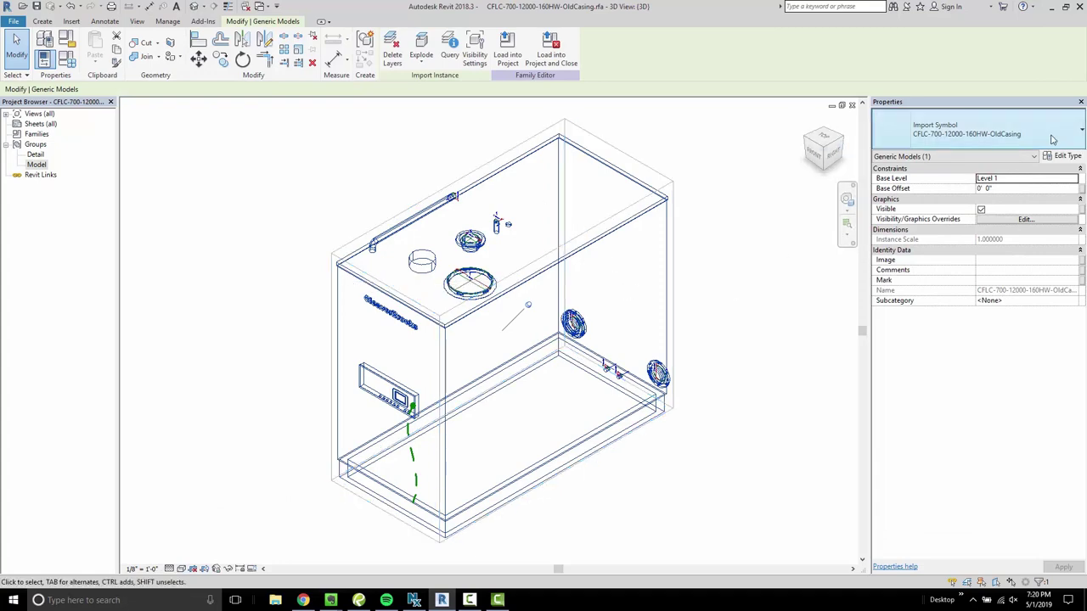
middle_click_drag(555, 297, 623, 289, "shift")
scroll(623, 288, "up", 3)
scroll(613, 284, "up", 3)
scroll(716, 414, "down", 3)
middle_click_drag(716, 415, 606, 330, "shift")
scroll(607, 330, "down", 2)
middle_click_drag(505, 347, 594, 362, "shift")
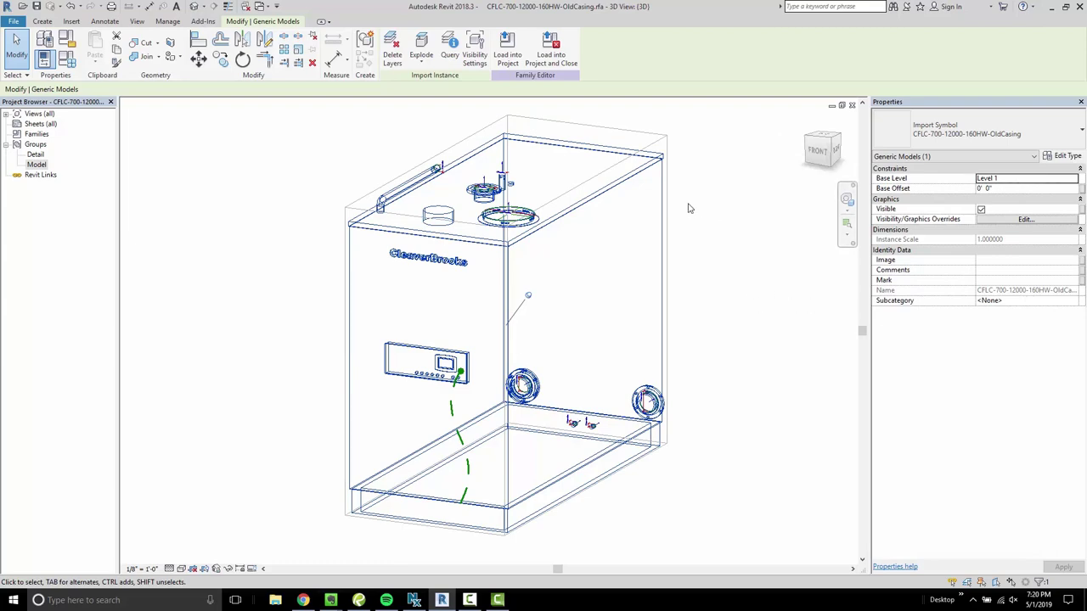
Check the imported geometry's family element visibility settings, cancel them, and close the boiler family without saving
left_click(1009, 219)
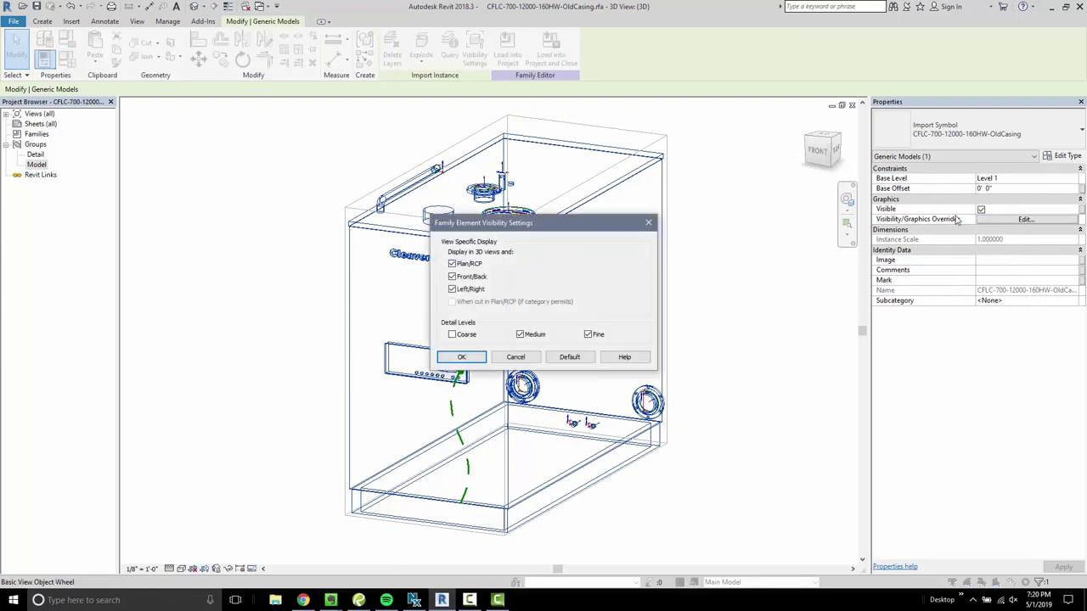
left_click(518, 362)
left_click(807, 151)
key("ctrl+w")
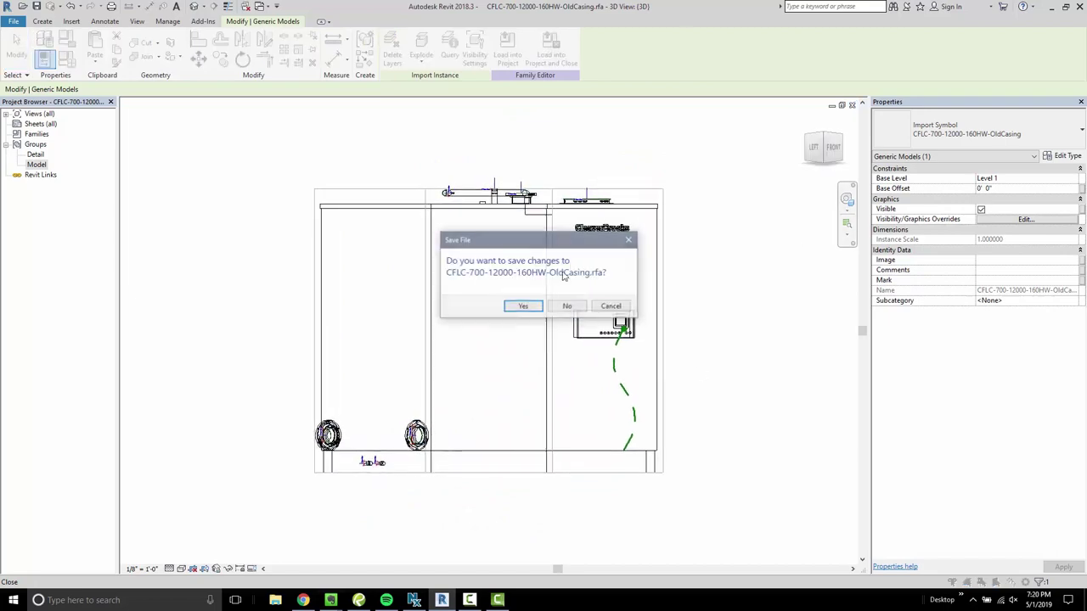
left_click(566, 310)
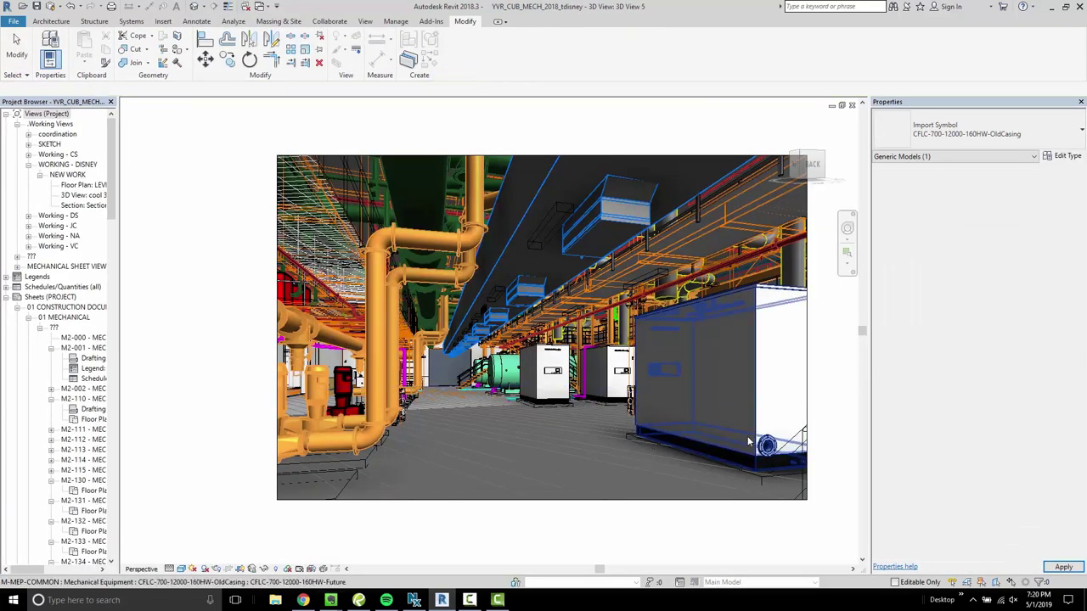
Select the foreground boiler in the perspective view to check its transparency, and clear the selection
key("Escape")
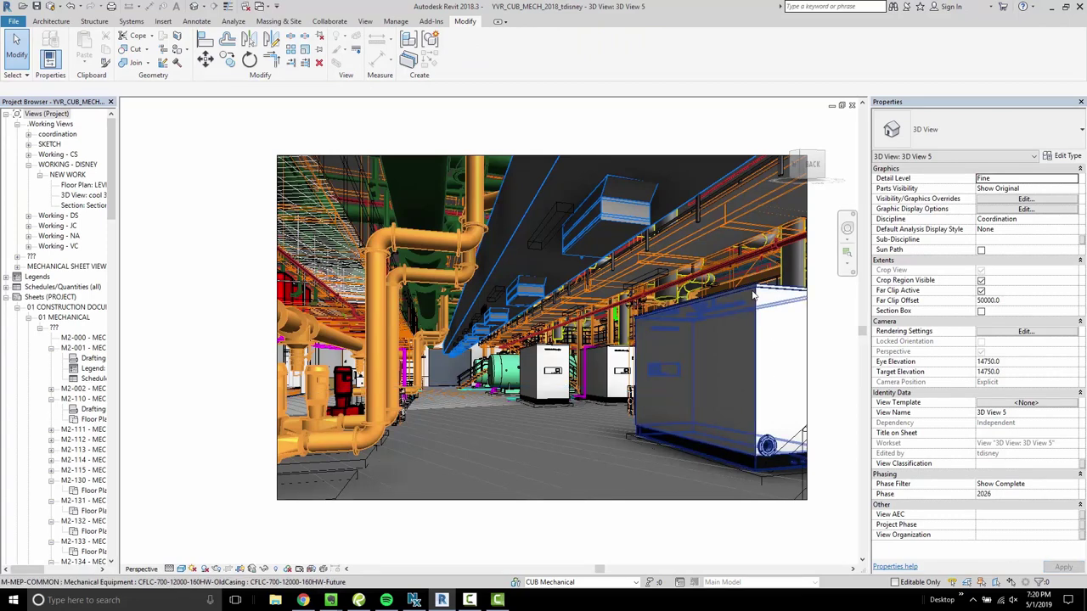
left_click(752, 295)
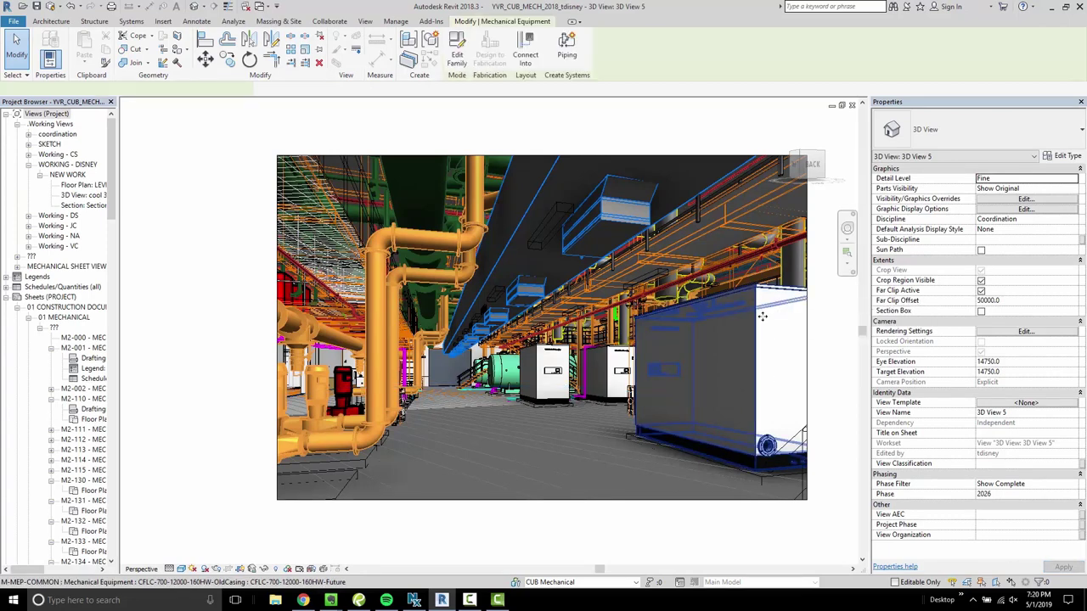
left_click(764, 321)
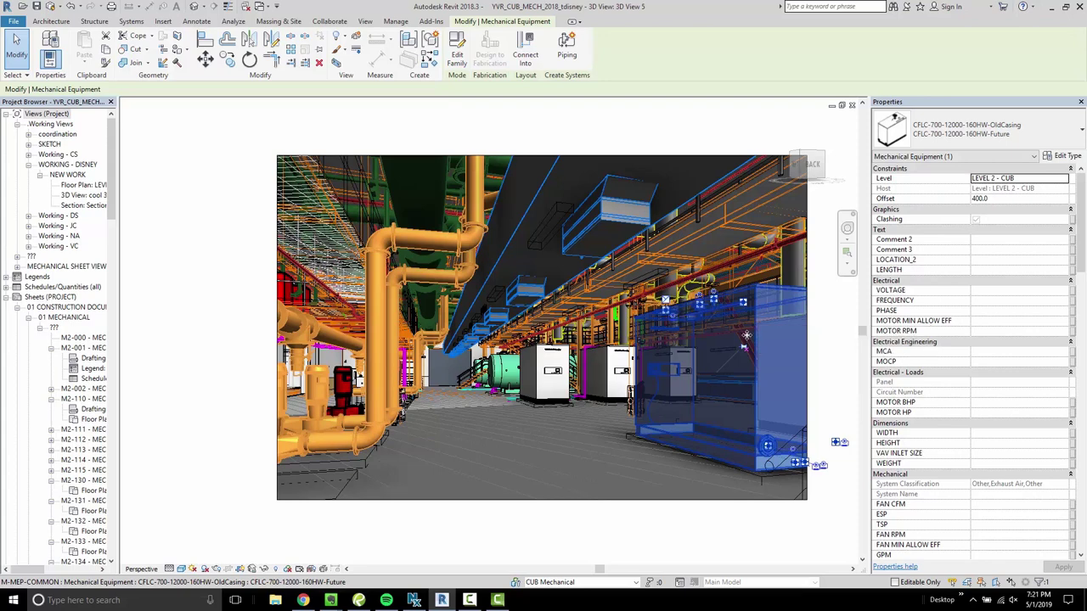
key("Escape")
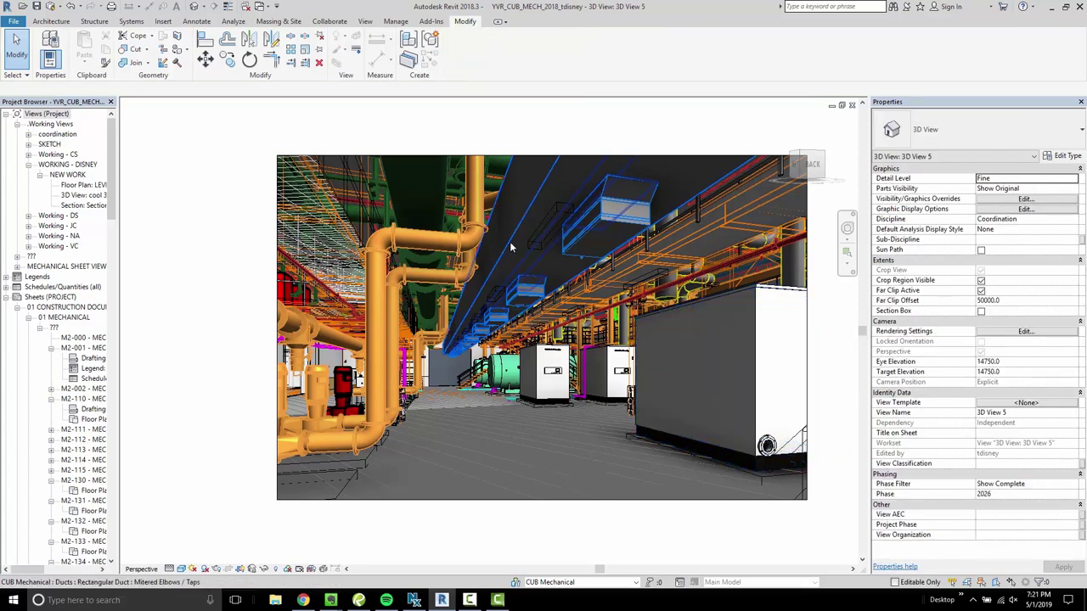
Override the large overhead rectangular duct's graphics by element in this view with a surface transparency of 34
left_click(510, 247)
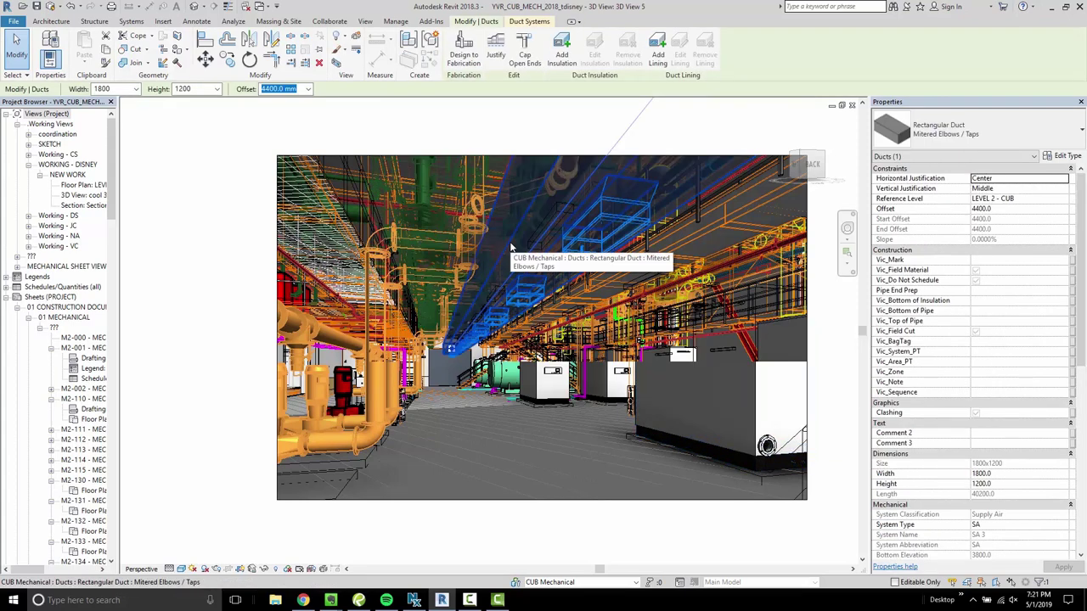
right_click(497, 263)
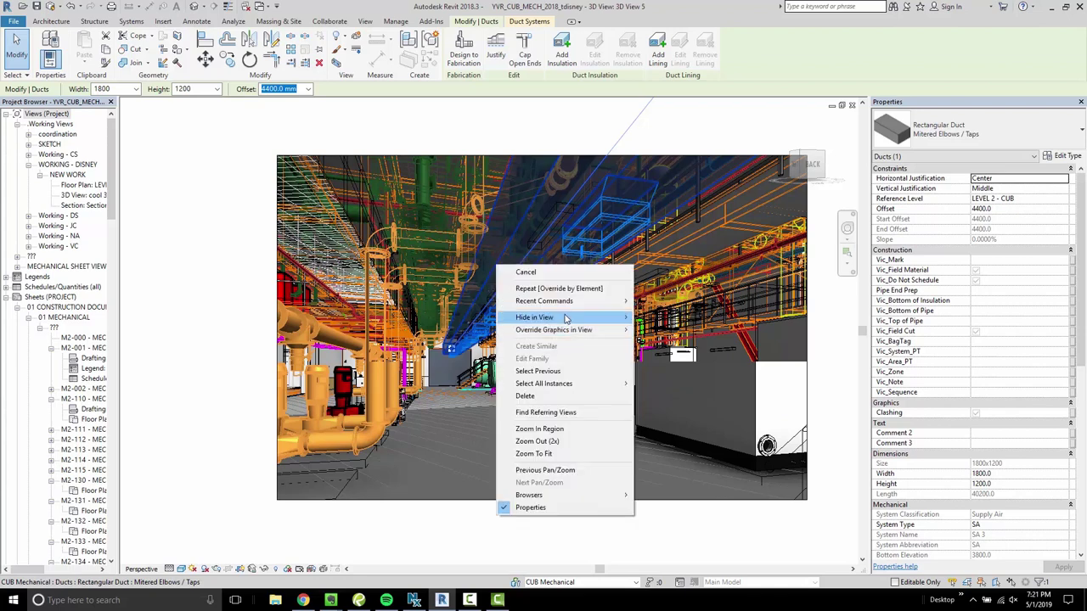
mouse_move(582, 330)
left_click(678, 335)
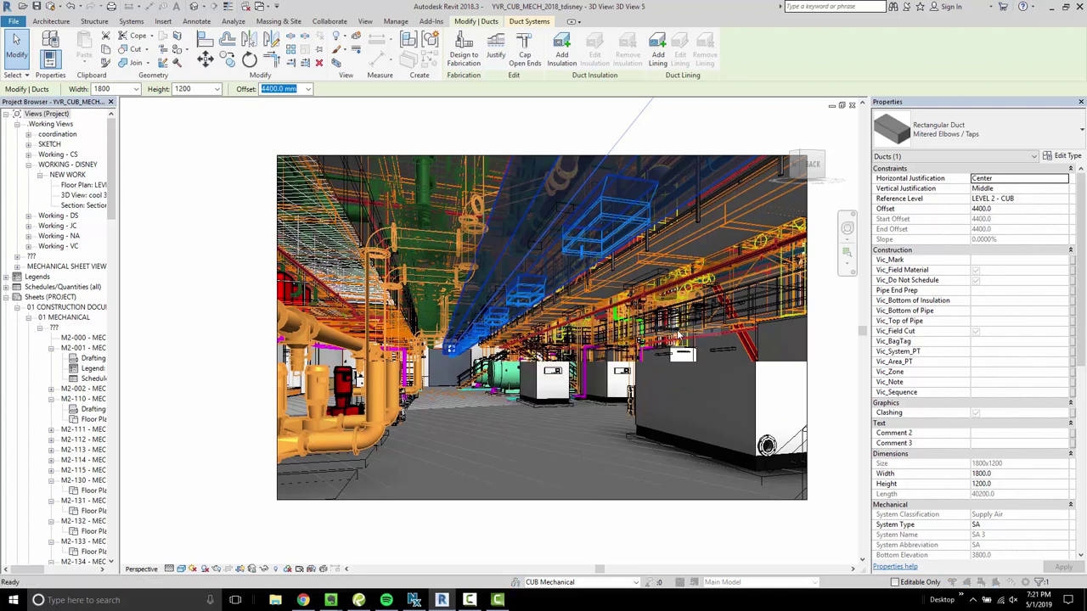
left_click(852, 211)
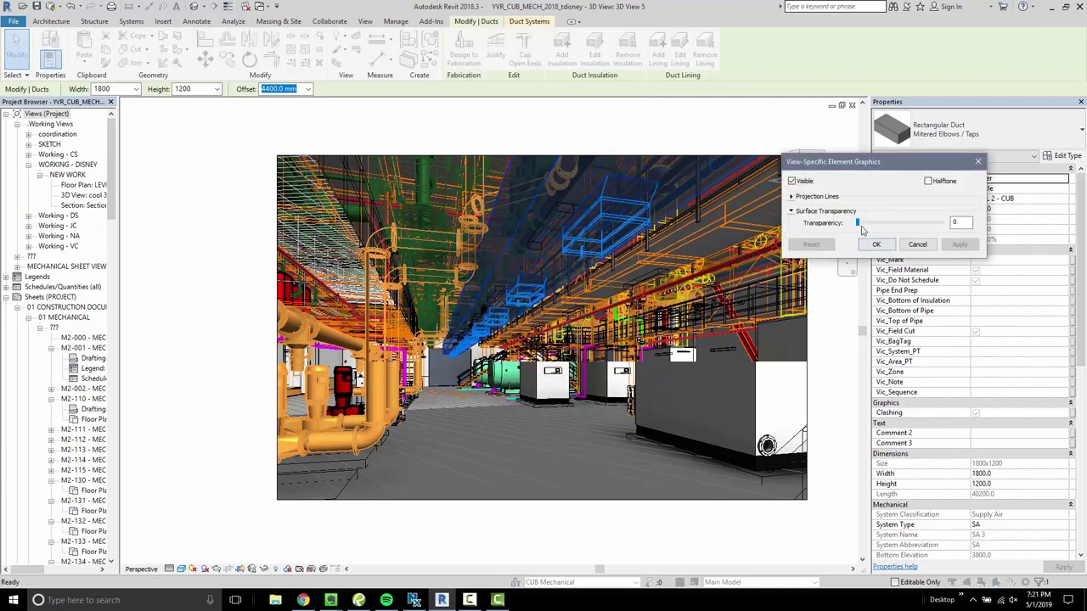
left_click_drag(860, 224, 890, 223)
left_click(959, 244)
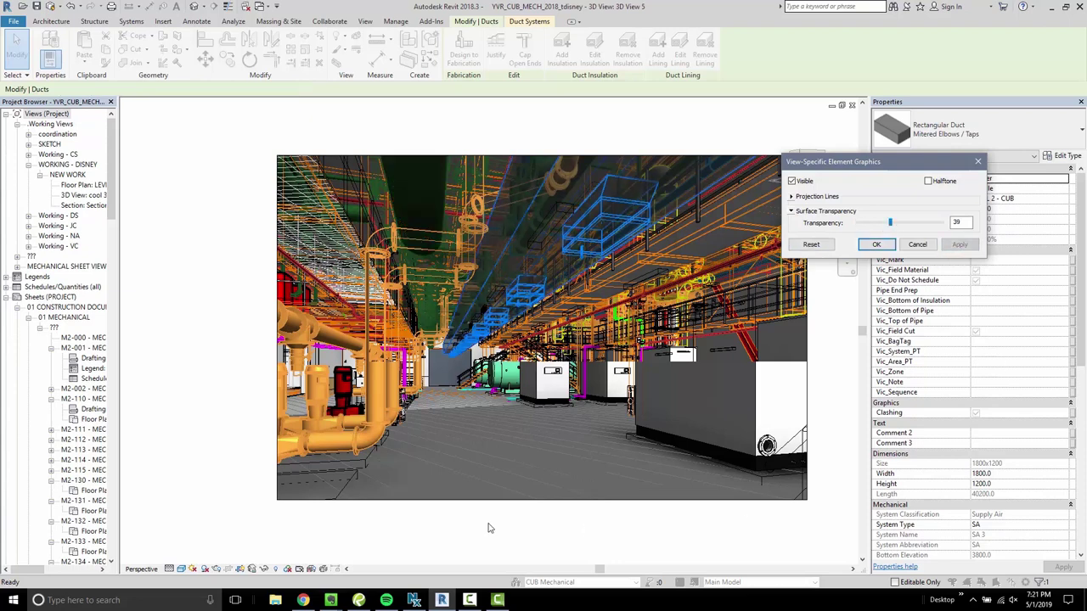
left_click(876, 245)
left_click(683, 525)
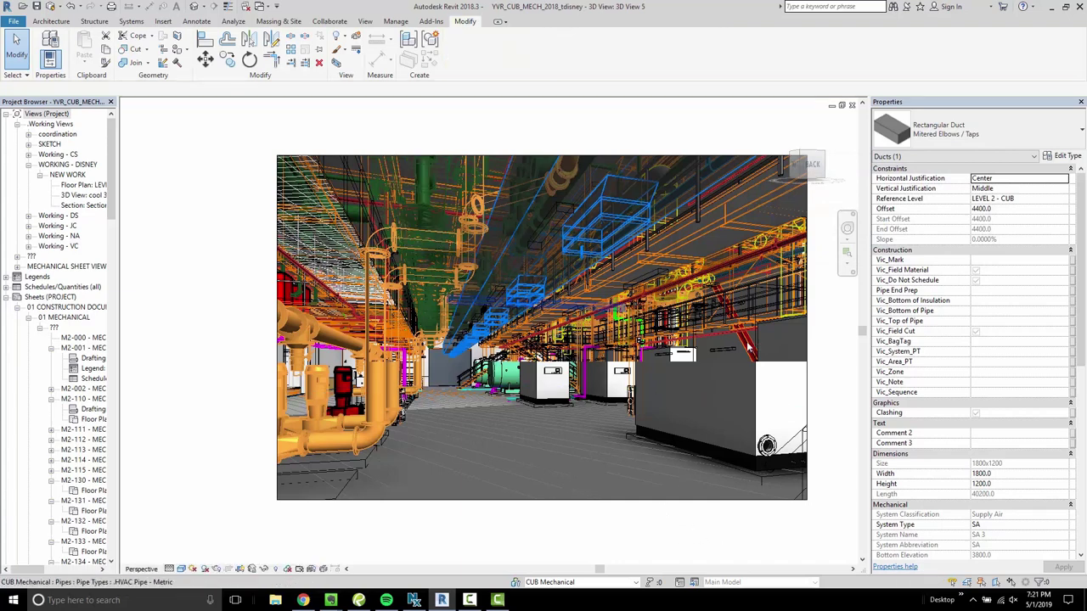
left_click(839, 309)
Widen the project browser and open sheet M2-402.2 - MECHANICAL LEVEL 2 BOILER ROOM PLANS
middle_click_drag(531, 398, 502, 350)
middle_click_drag(684, 326, 641, 376)
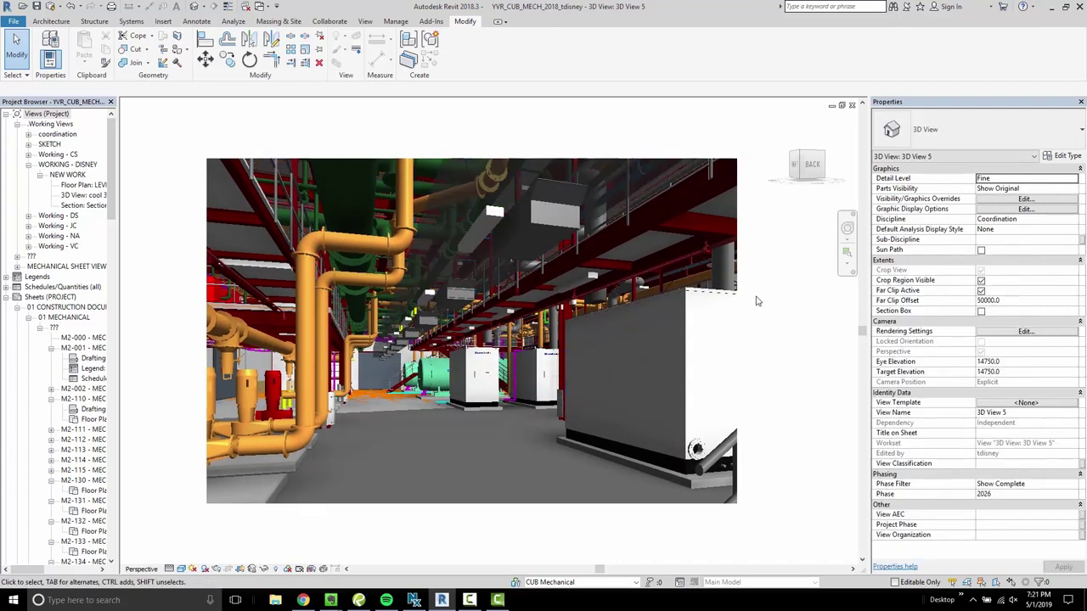
scroll(781, 297, "up", 1)
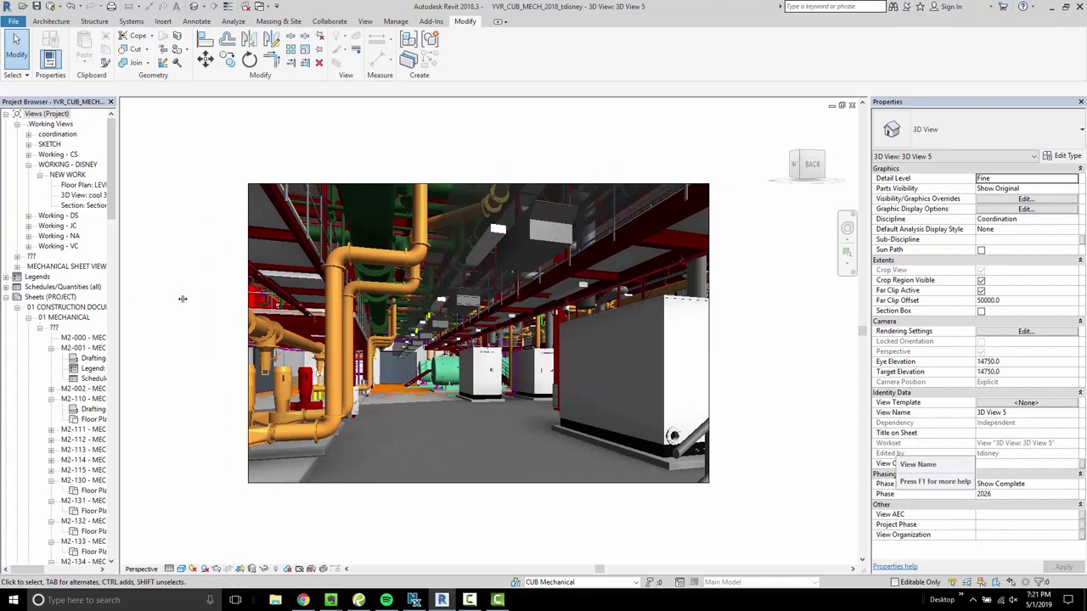
left_click_drag(182, 299, 182, 299)
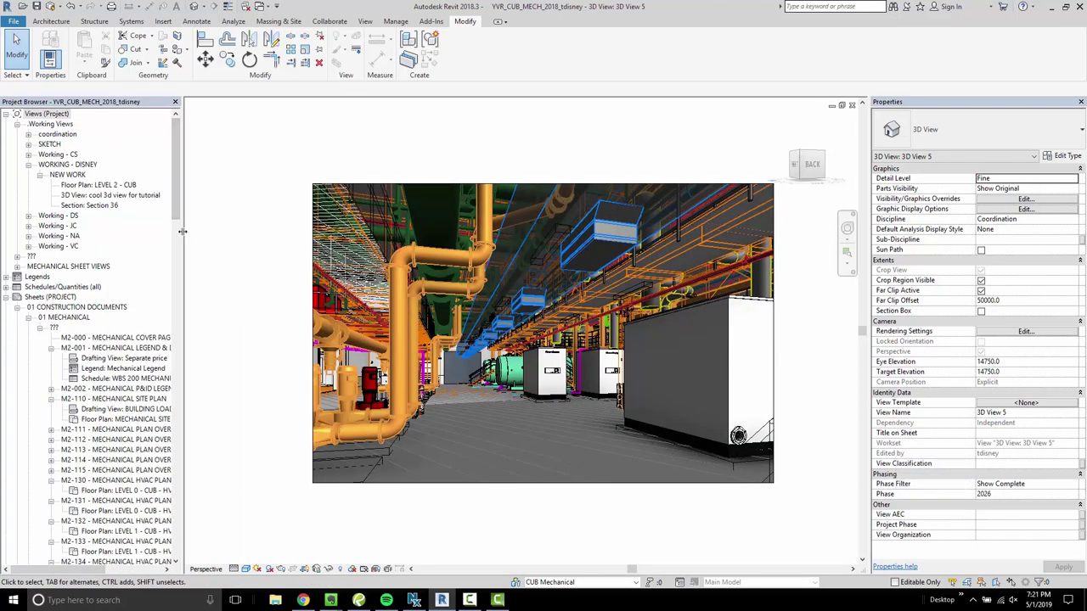
left_click_drag(181, 231, 210, 212)
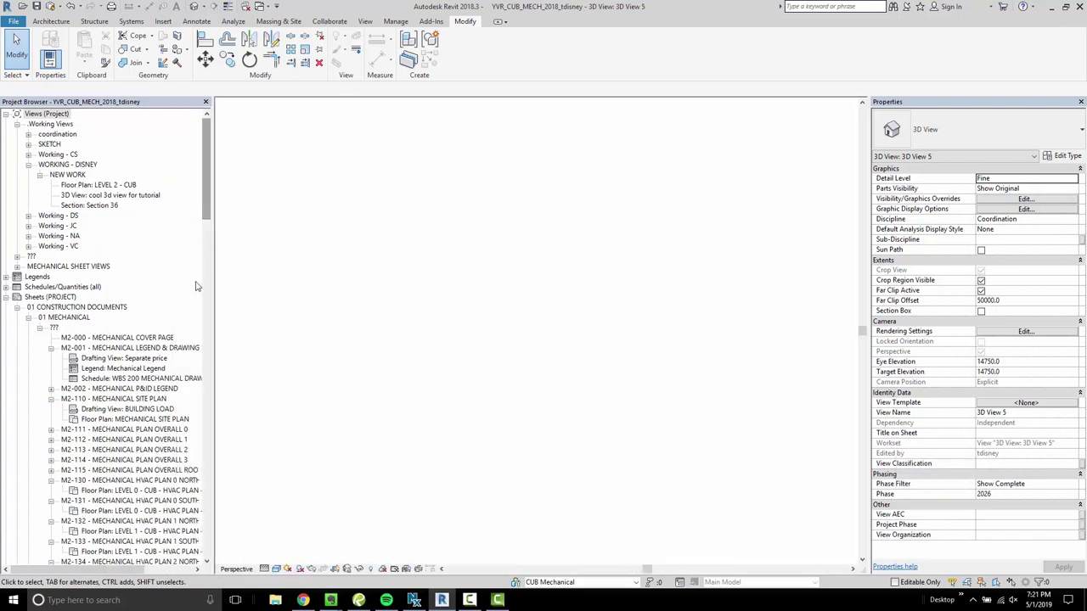
left_click(204, 307)
scroll(207, 315, "down", 4)
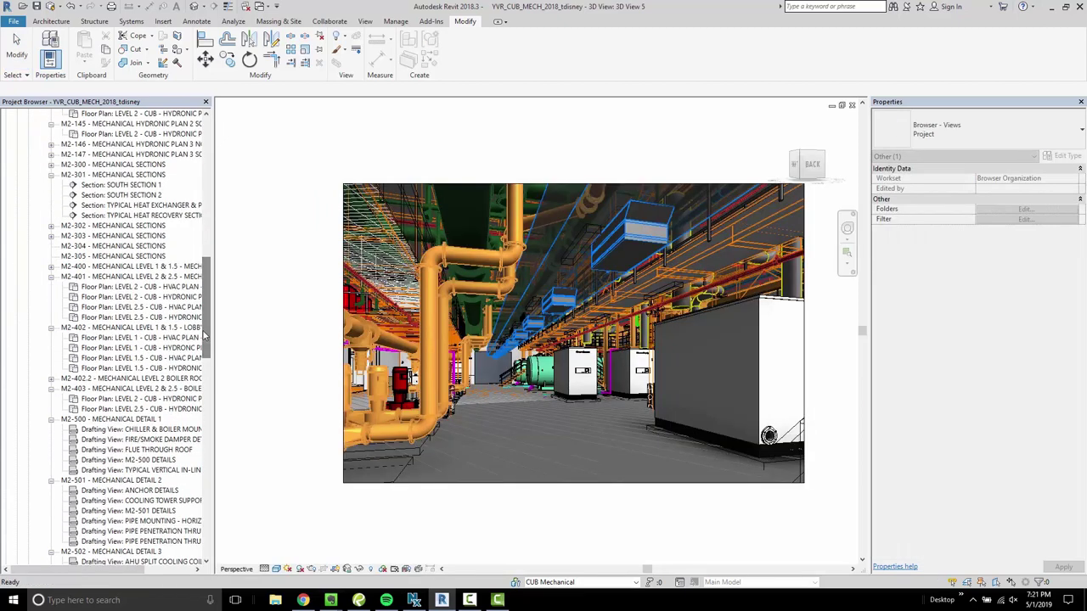
double_click(106, 380)
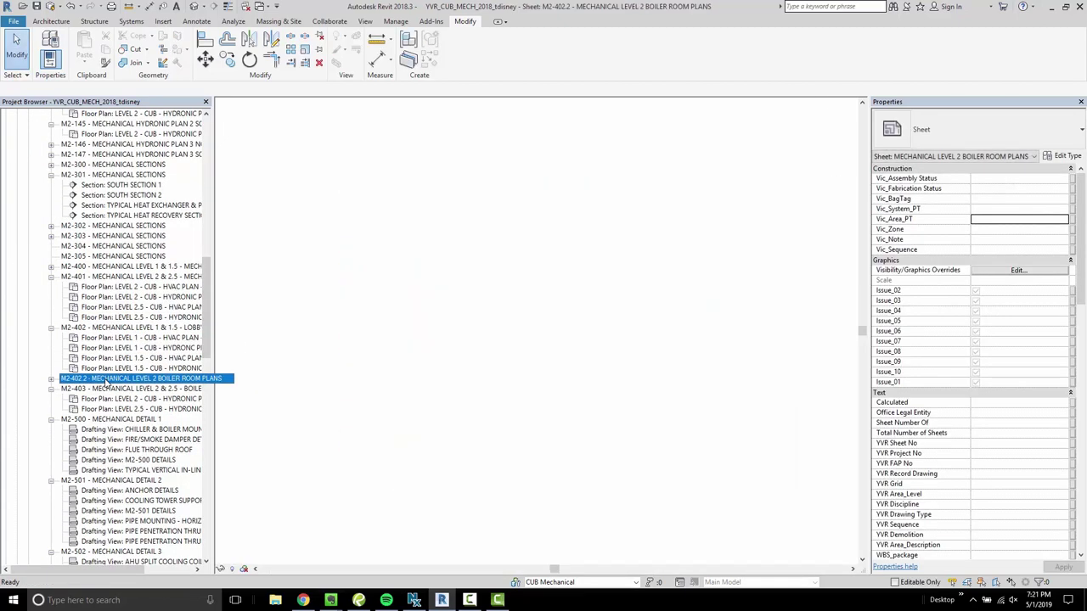
scroll(530, 427, "down", 3)
middle_click_drag(589, 398, 638, 358)
Expand the uncategorized ??? view group, tile the open views, and select 3D View 5 in the project browser
left_click_drag(208, 300, 221, 136)
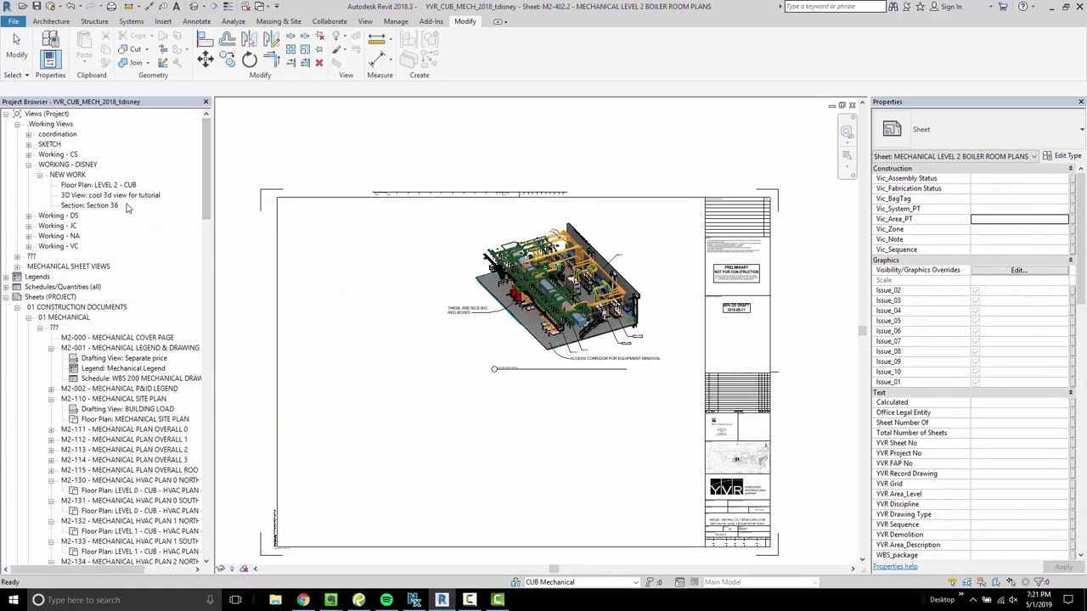
left_click(17, 257)
left_click(42, 277)
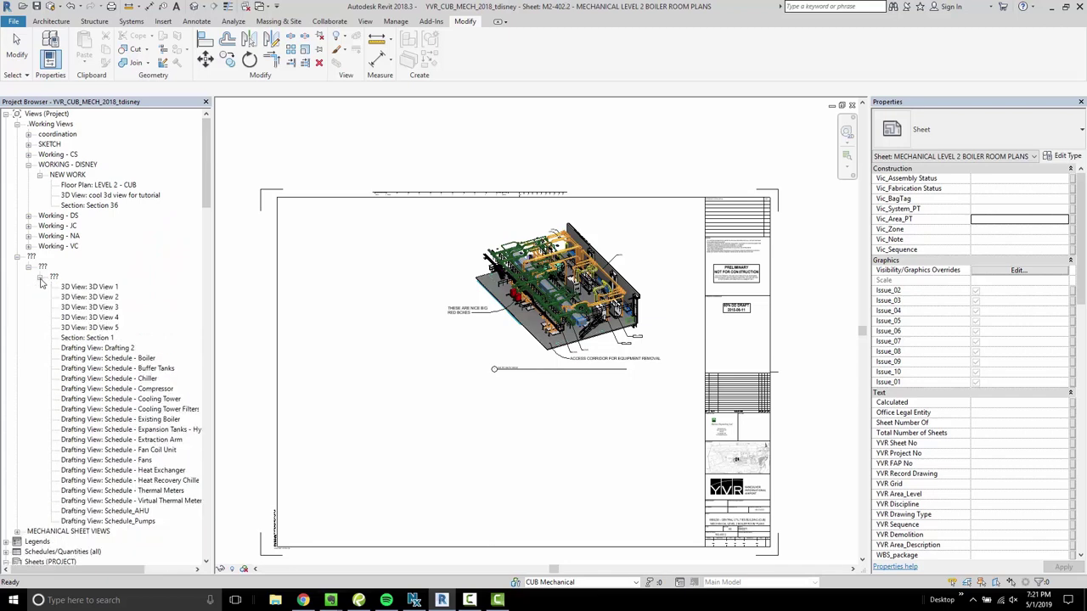
key("t")
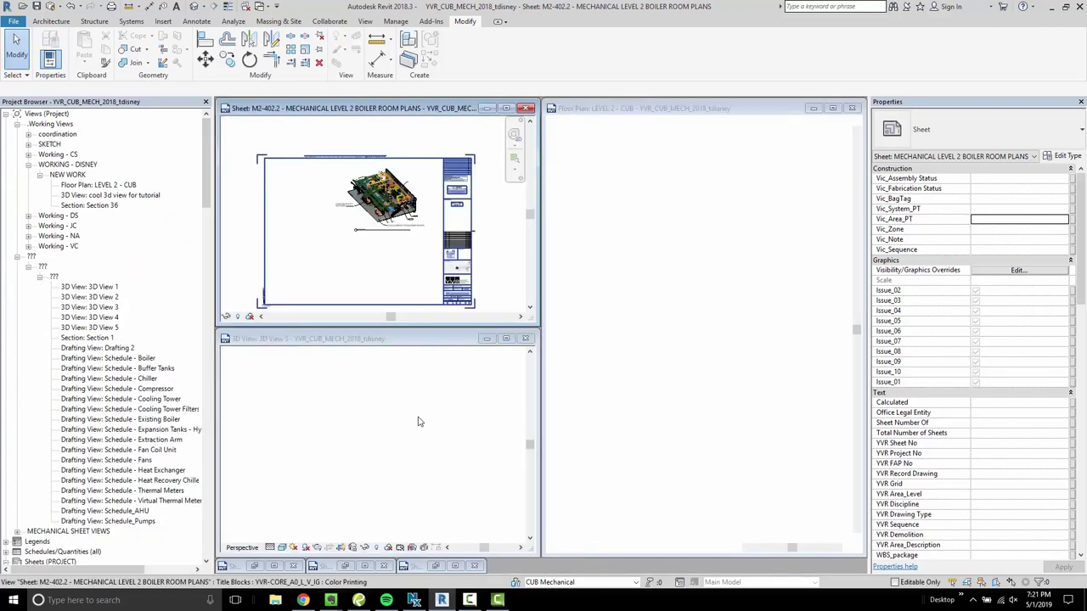
left_click(259, 430)
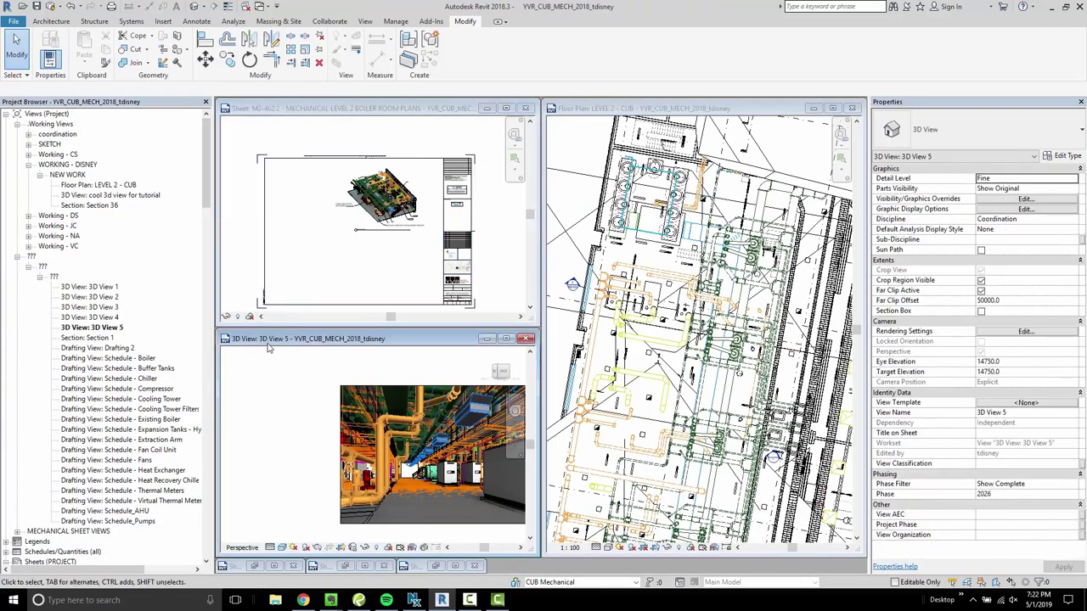
left_click(113, 328)
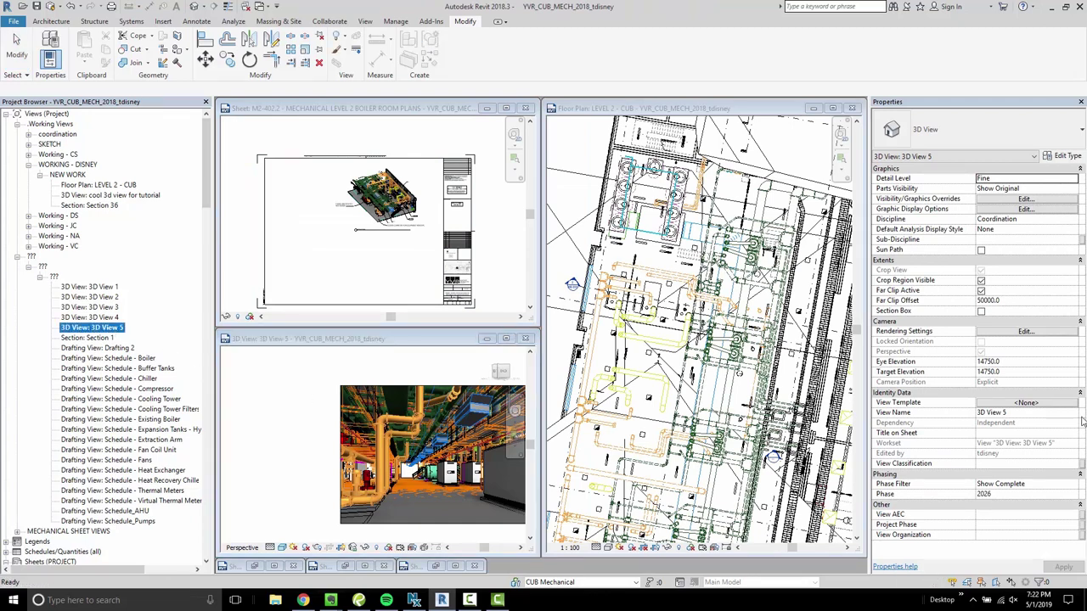
Set 3D View 5's View AEC to .Working Views, Project Phase to NEW WORK, and View Organization to the author's personal working group
left_click(1076, 515)
left_click(1025, 530)
left_click(1019, 525)
left_click(1073, 525)
scroll(1020, 572, "down", 1)
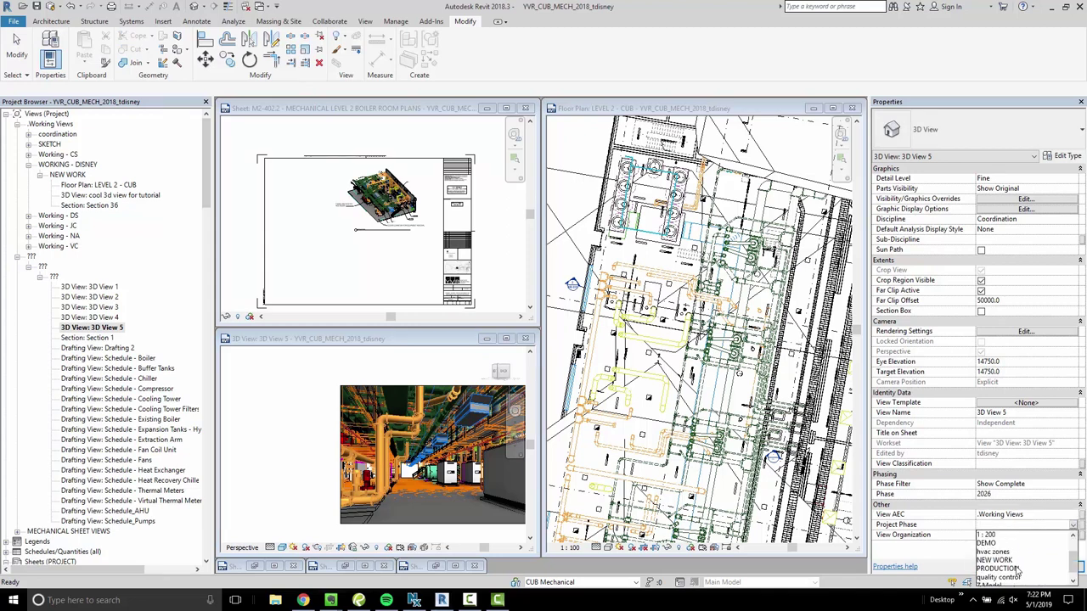
left_click(1018, 570)
left_click(1062, 535)
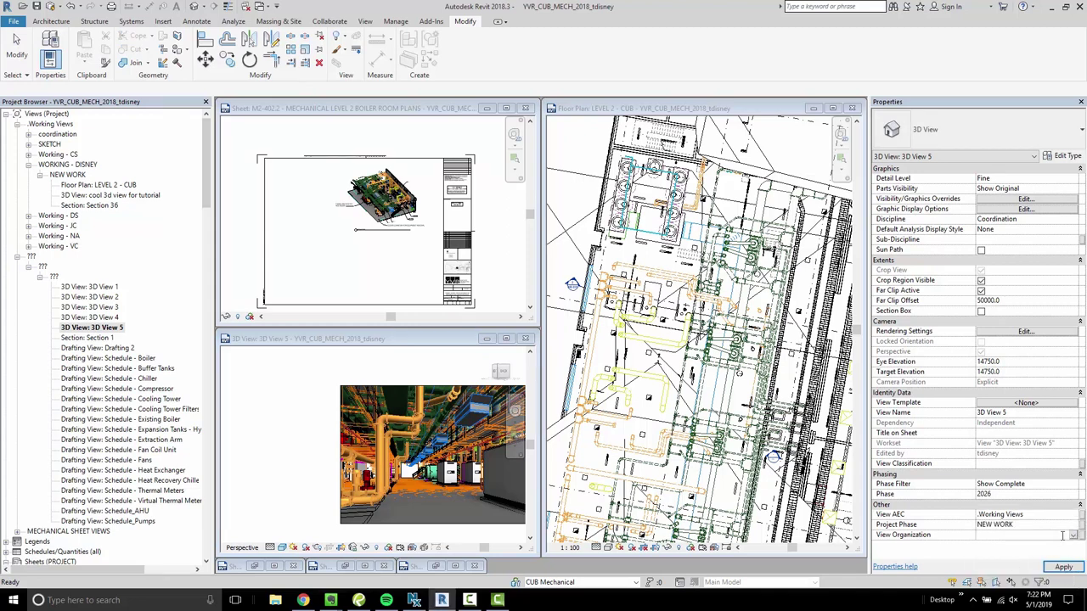
type("working - disney")
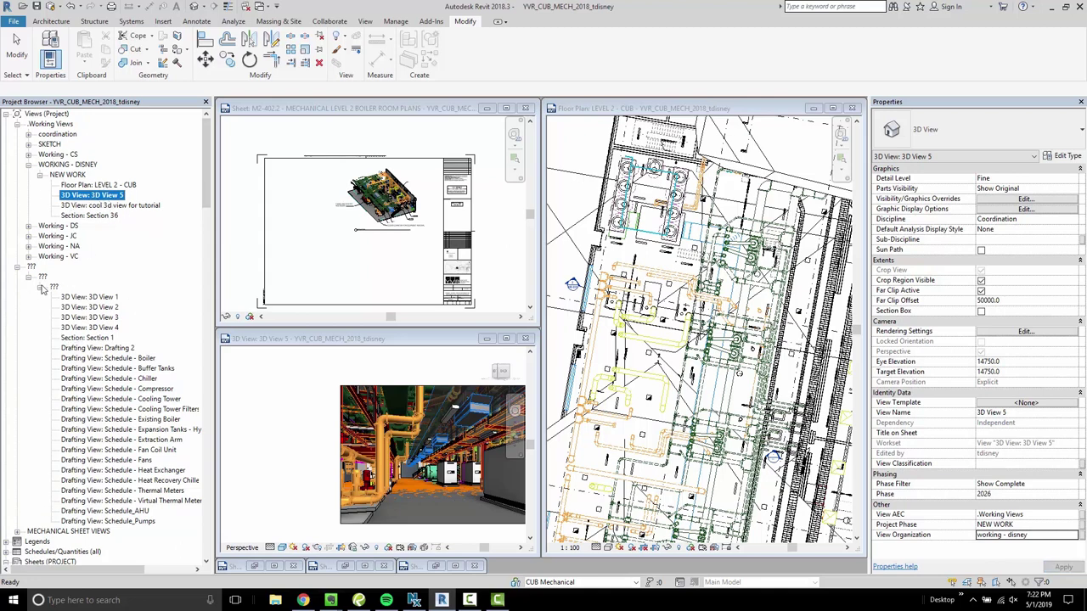
Rename 3D View 5 to BOILER ROOM PERSPECTIVE
right_click(99, 198)
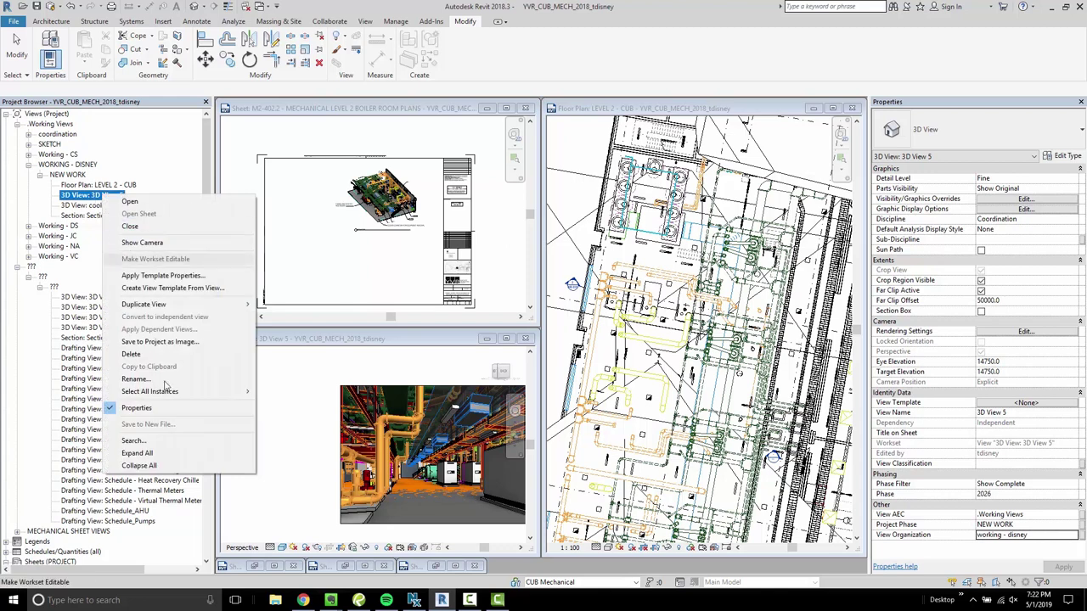
left_click(135, 378)
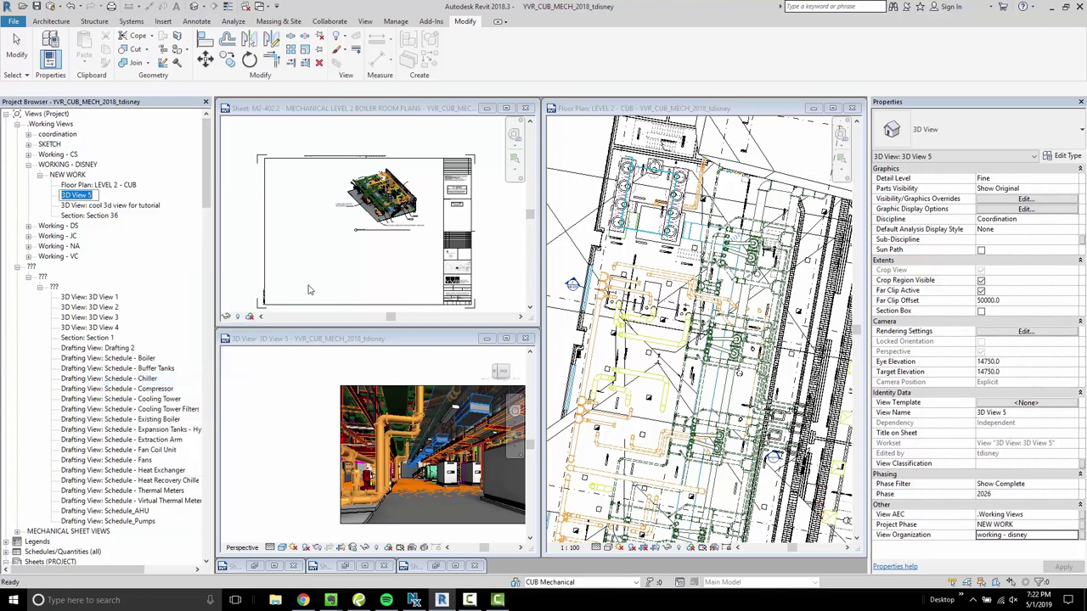
type("b")
key("BackSpace")
key("BackSpace")
key("BackSpace")
key("BackSpace")
key("BackSpace")
key("BackSpace")
type("BOILER ROOM PERSPECTIVE")
key("Return")
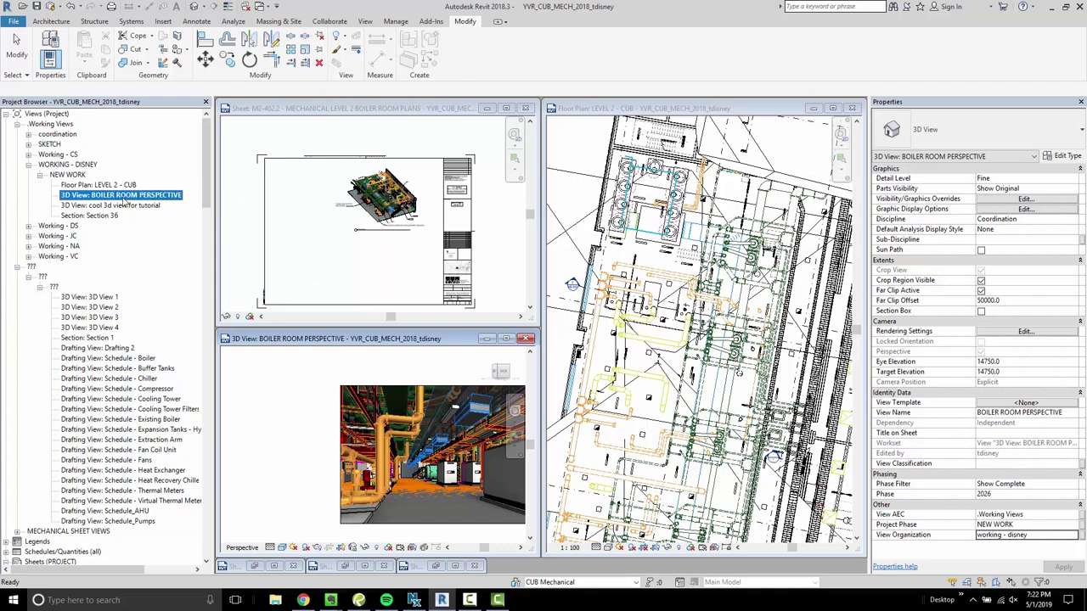
Place the BOILER ROOM PERSPECTIVE view on sheet M2-402.2 below the existing 3D view, and maximize the sheet to inspect it
left_click(347, 266)
left_click_drag(361, 274, 367, 270)
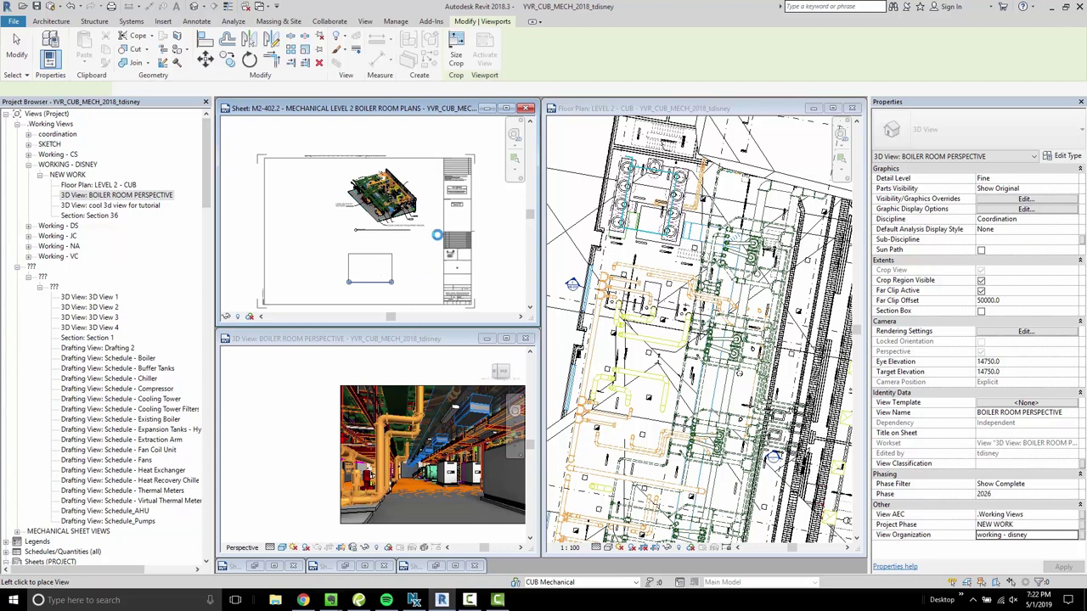
left_click(508, 109)
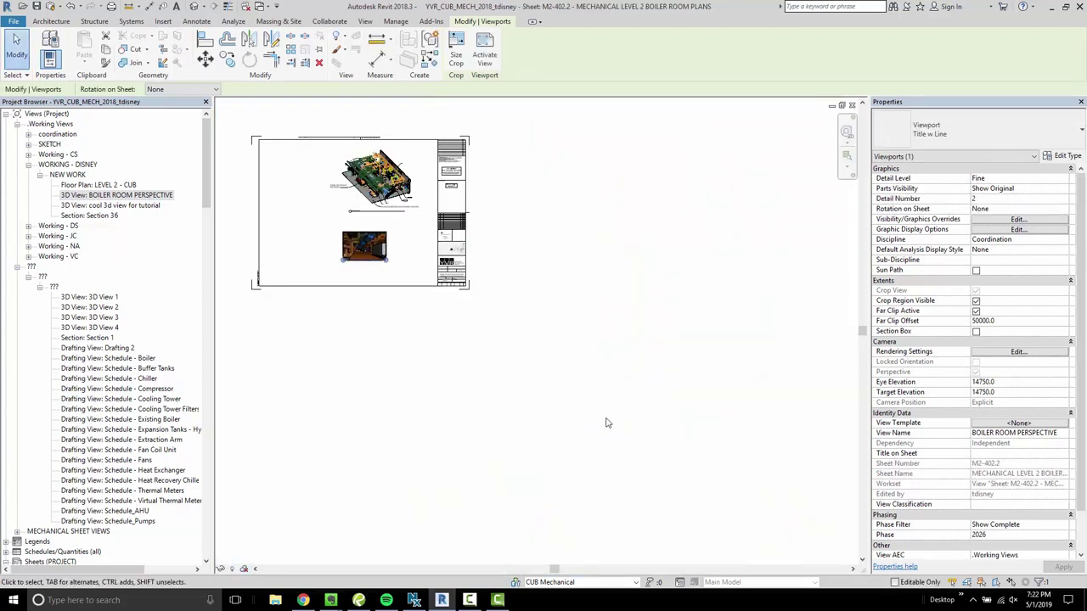
middle_click_drag(525, 376, 534, 382)
scroll(531, 379, "up", 5)
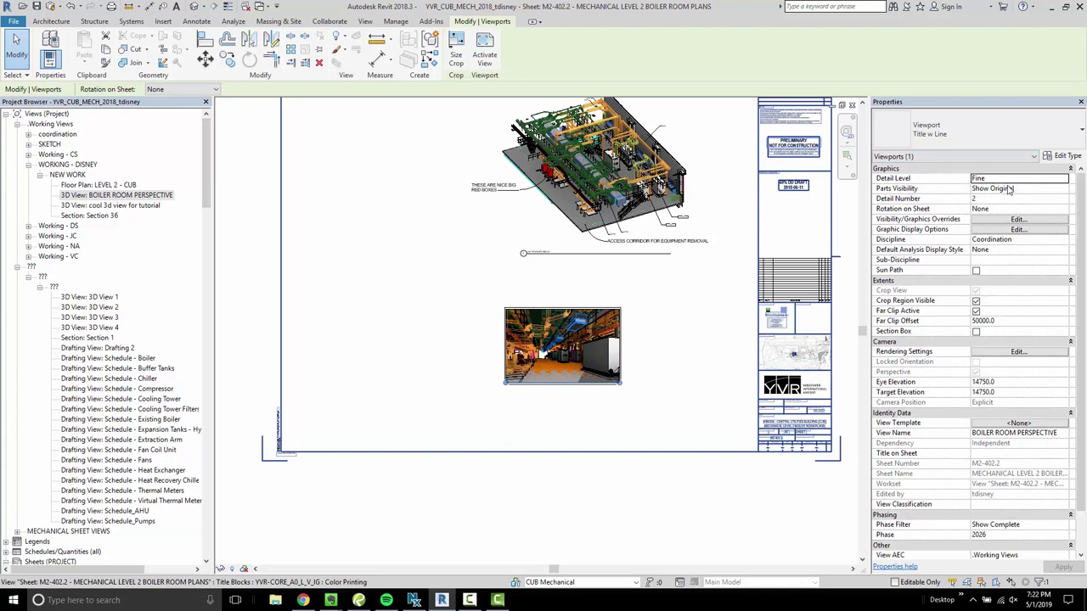
scroll(645, 327, "up", 4)
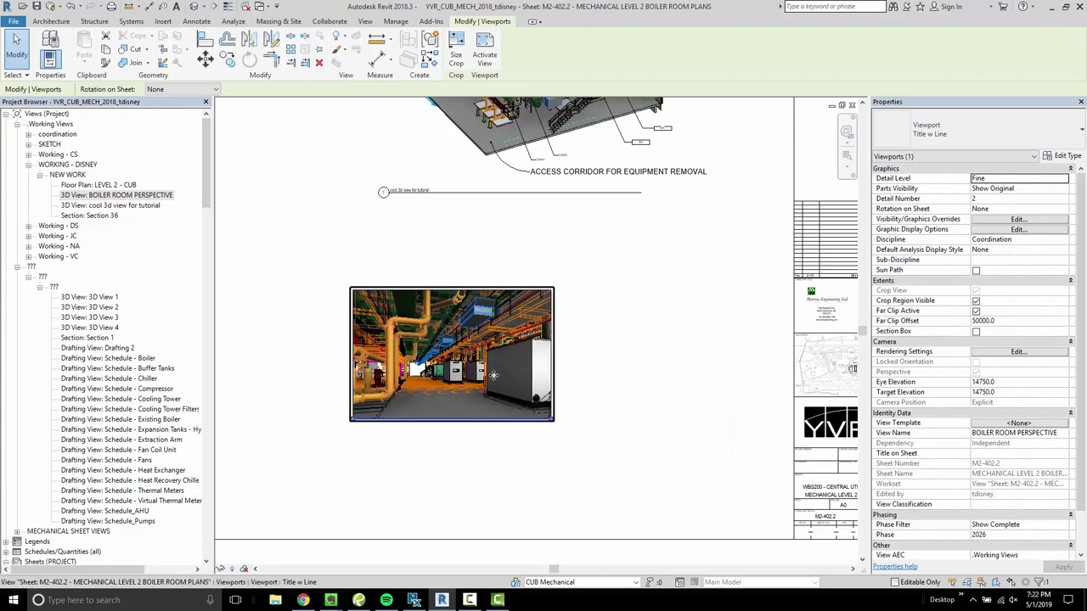
scroll(578, 357, "up", 3)
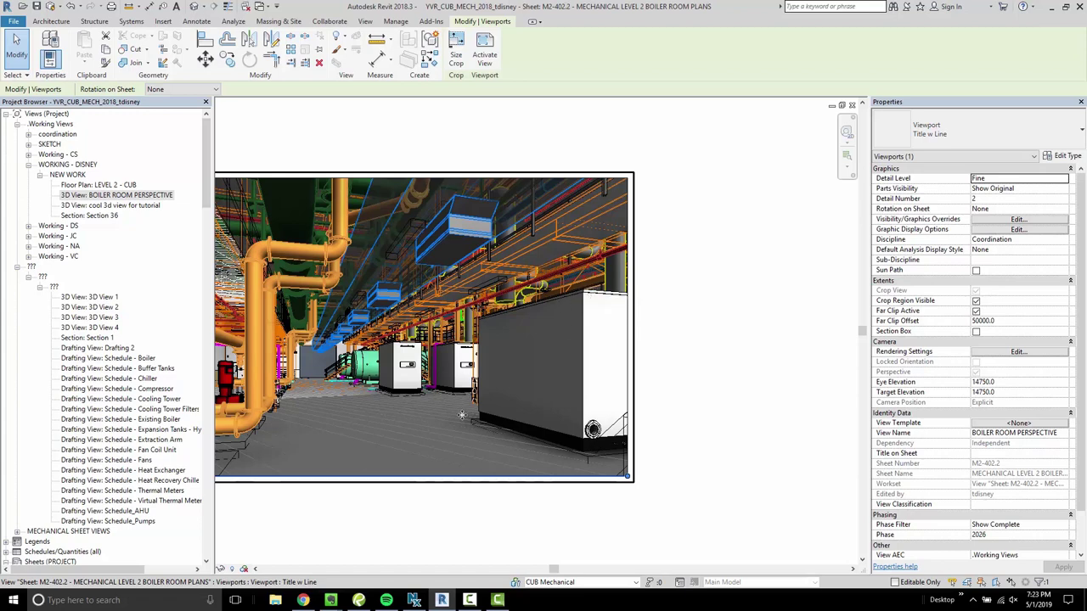
Scale the BOILER ROOM PERSPECTIVE viewport's crop region to a width of 500 mm with locked proportions
left_click(739, 325)
scroll(710, 380, "down", 2)
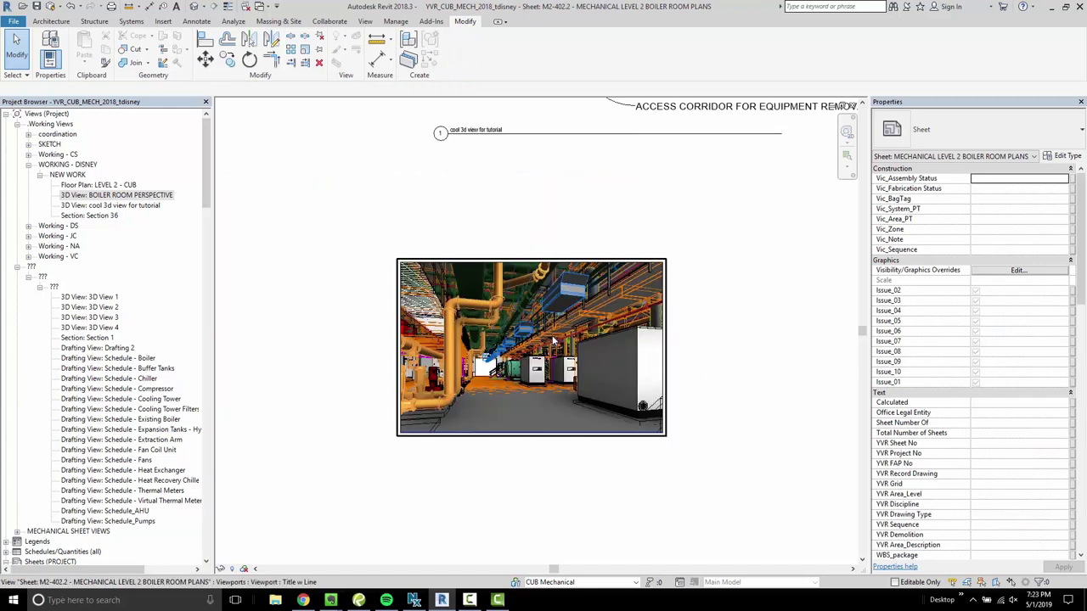
left_click(553, 342)
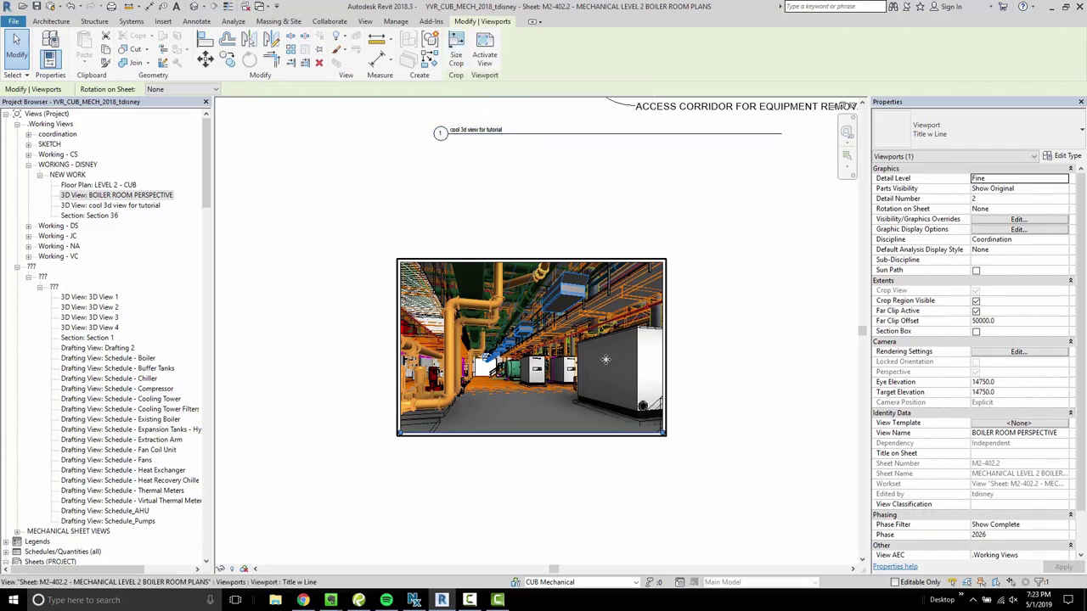
left_click(456, 55)
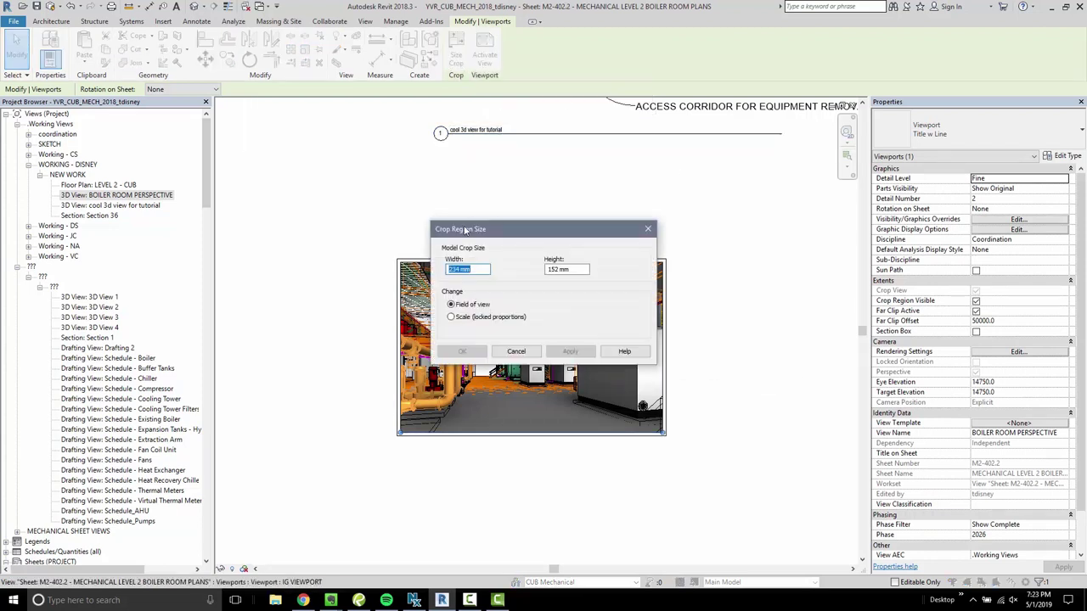
left_click_drag(518, 242, 240, 186)
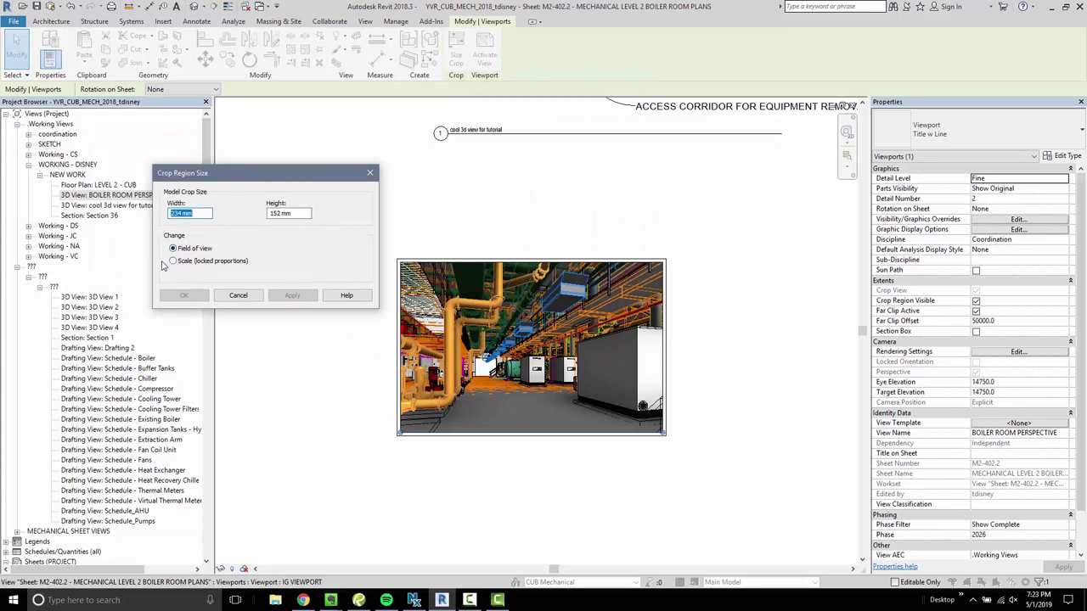
left_click(174, 262)
left_click_drag(204, 214, 137, 218)
type("500")
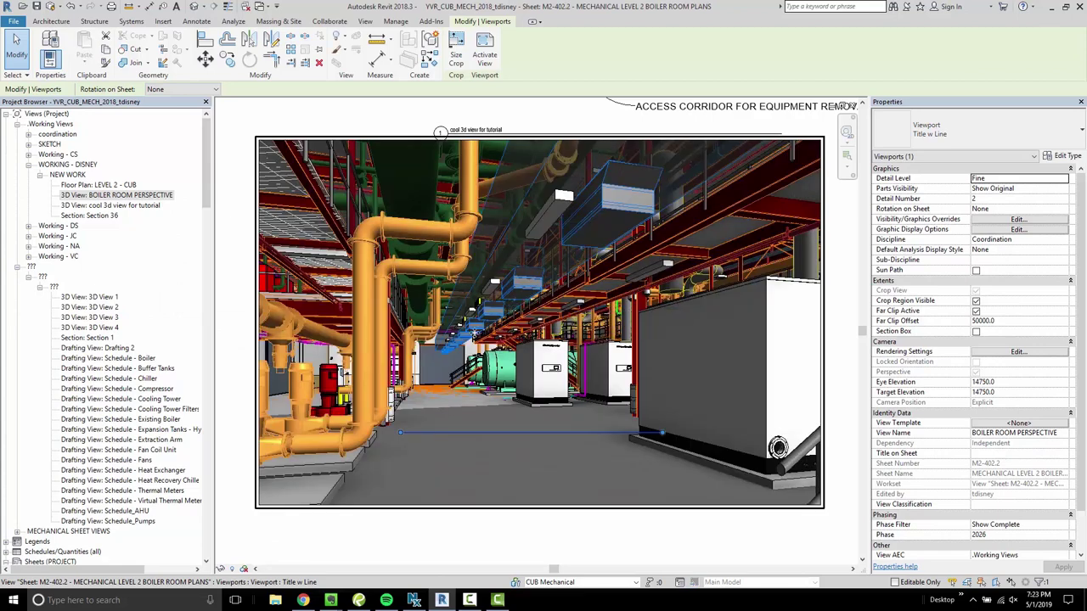
scroll(473, 330, "down", 3)
left_click(494, 436)
Move the enlarged perspective viewport slightly right and down on the sheet, clear of the upper 3D view's title
scroll(494, 436, "down", 2)
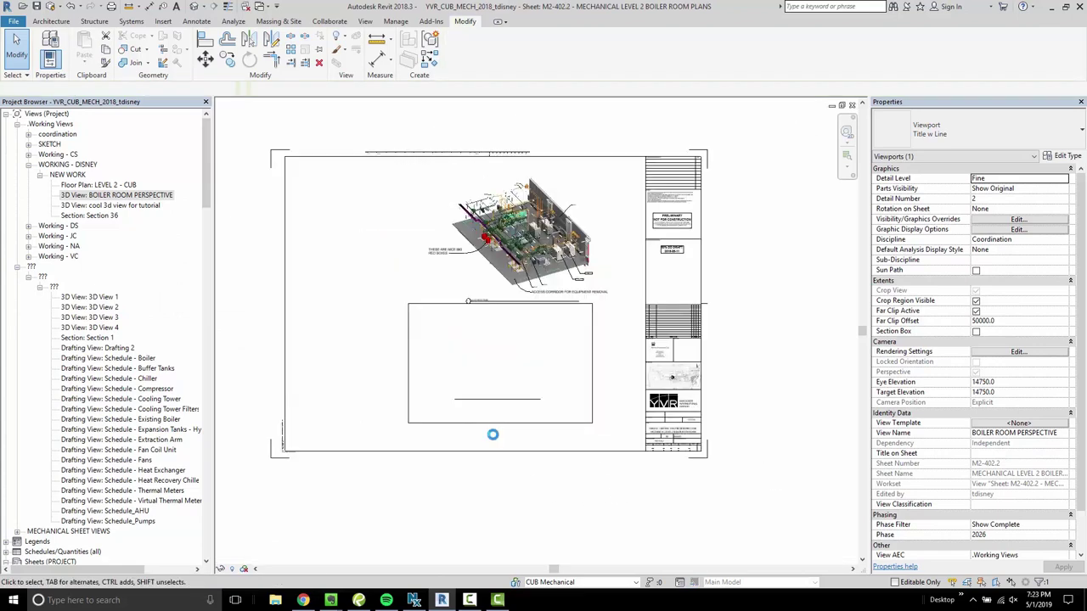
scroll(536, 452, "up", 3)
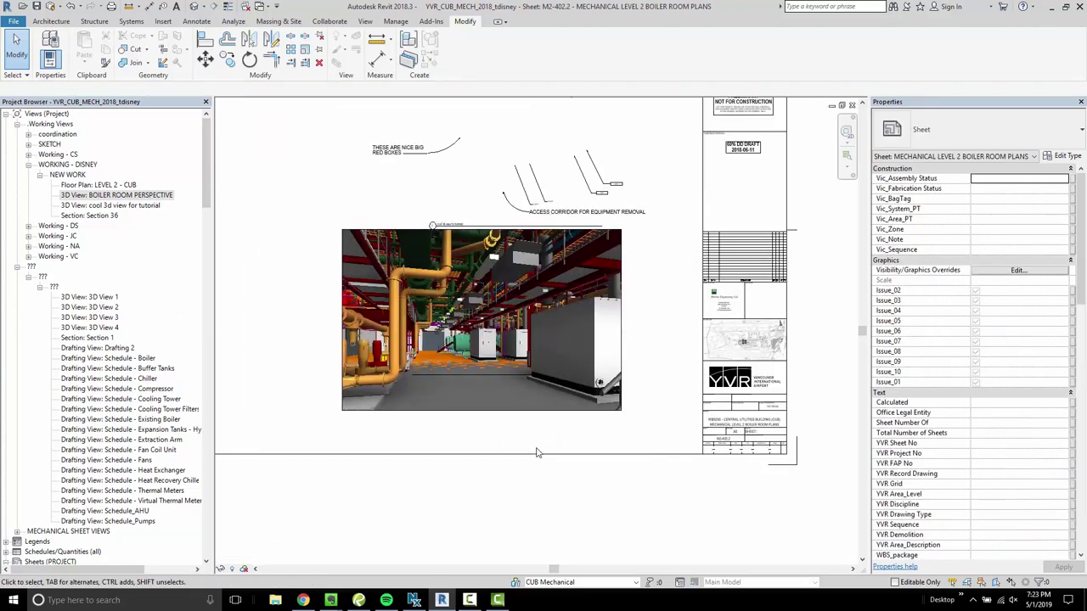
scroll(576, 331, "down", 1)
left_click(575, 331)
left_click_drag(577, 331, 589, 334)
left_click_drag(533, 469, 532, 466)
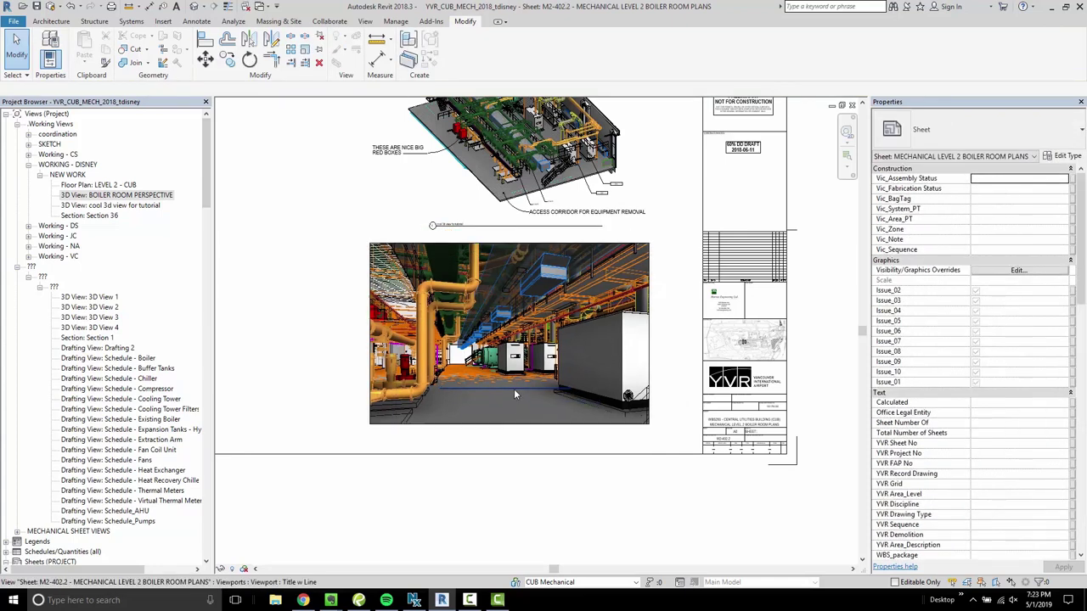
Move the perspective view's title line beneath the image and change its viewport type to IG VIEWPORT
left_click_drag(487, 388, 485, 439)
left_click(976, 129)
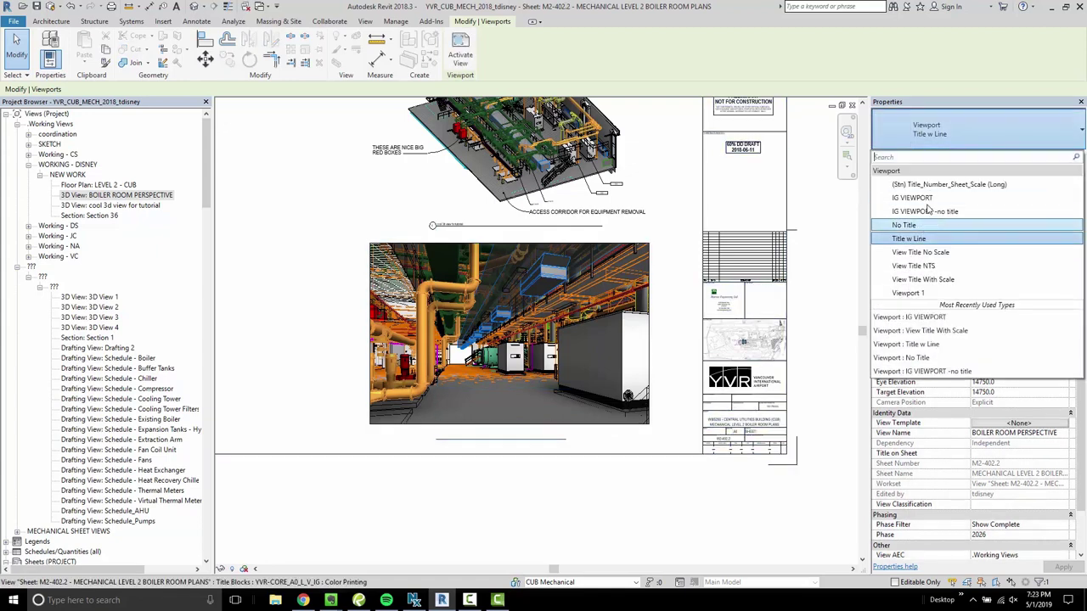
left_click(934, 225)
left_click(468, 505)
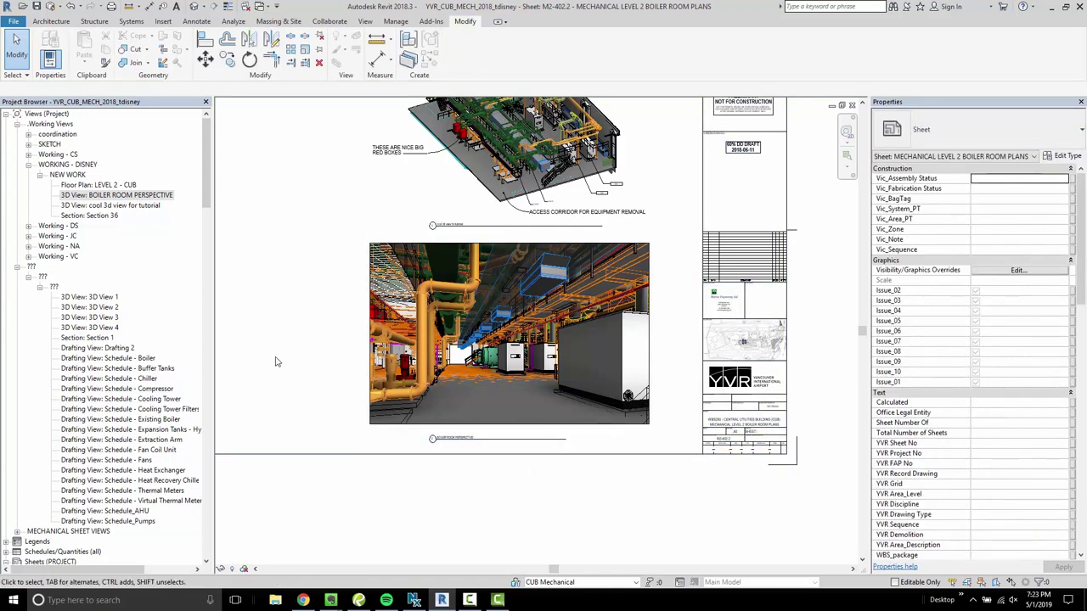
Activate the perspective view on the sheet and try to save its orientation and lock it, dismissing the project save reminder
scroll(356, 401, "up", 3)
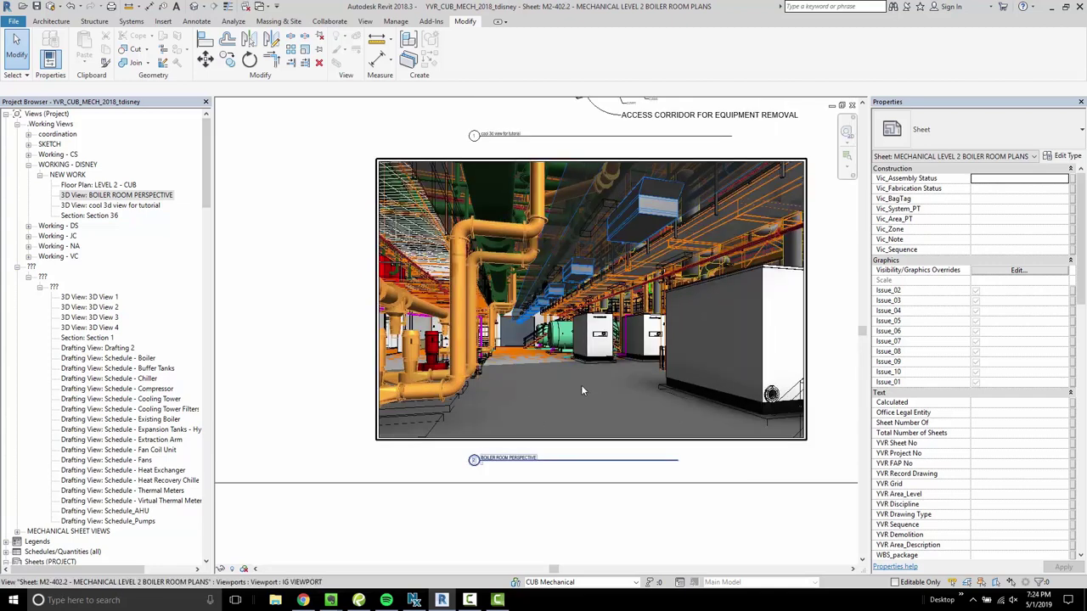
double_click(593, 387)
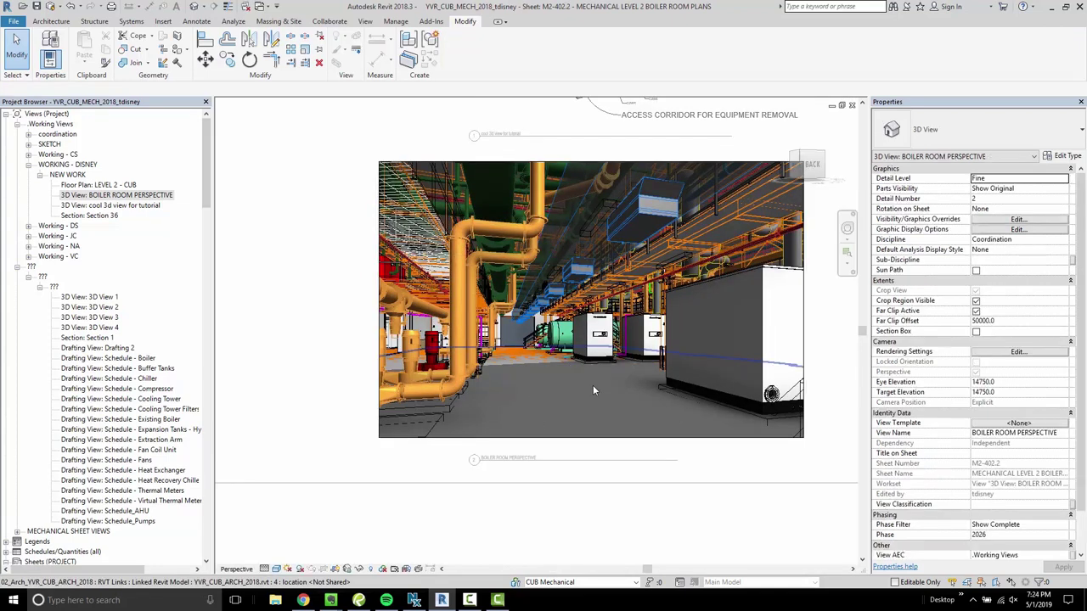
left_click(347, 573)
left_click(390, 537)
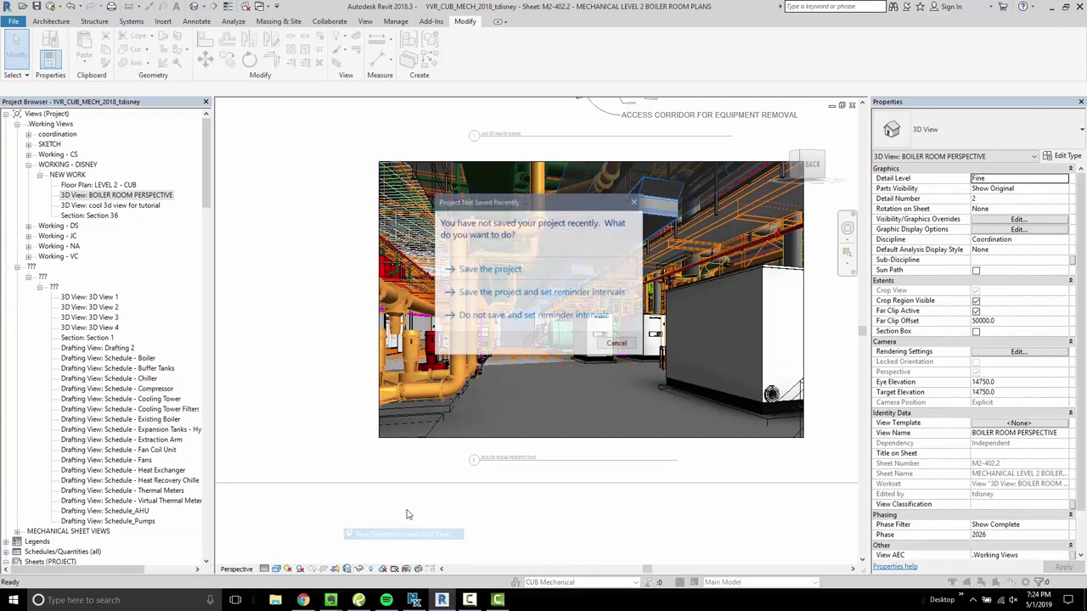
left_click(610, 345)
left_click(631, 354)
Examine the white mechanical equipment in the activated perspective view, clear the selection, and deactivate the view
middle_click_drag(712, 355, 578, 332)
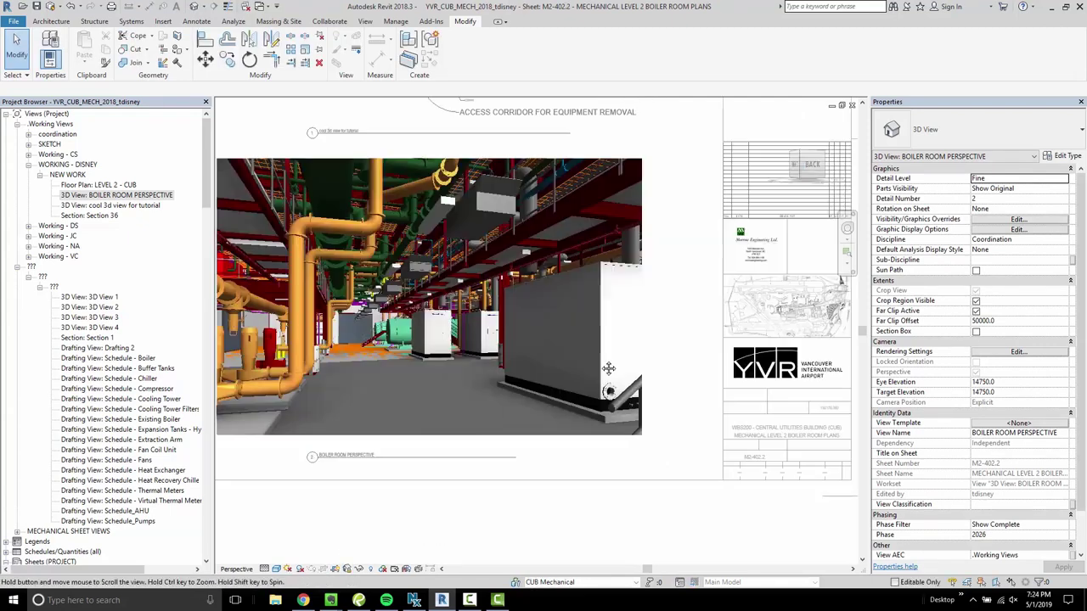
double_click(400, 327)
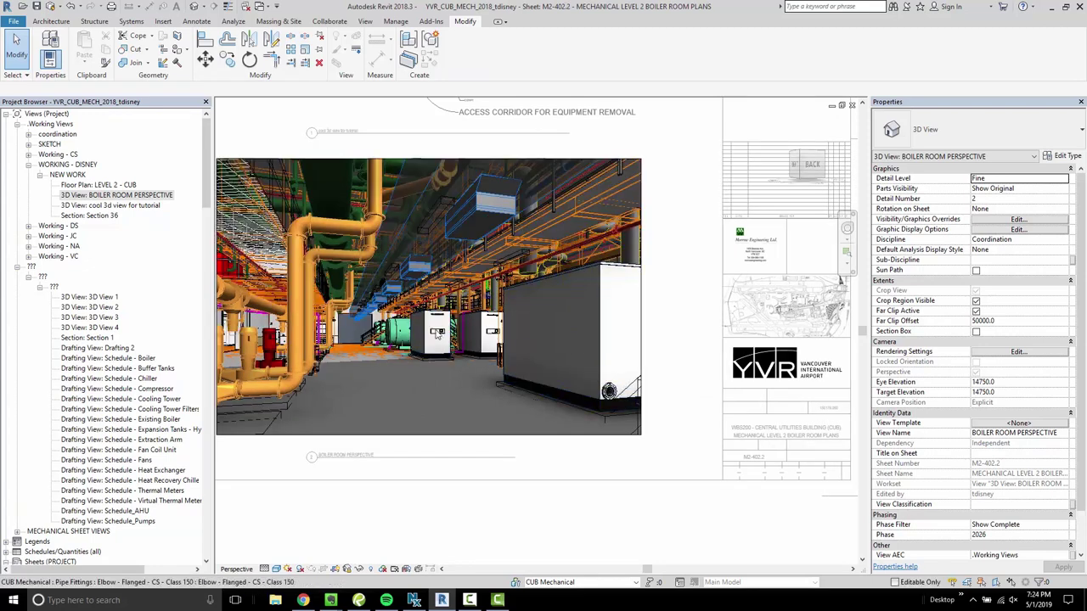
left_click(438, 333)
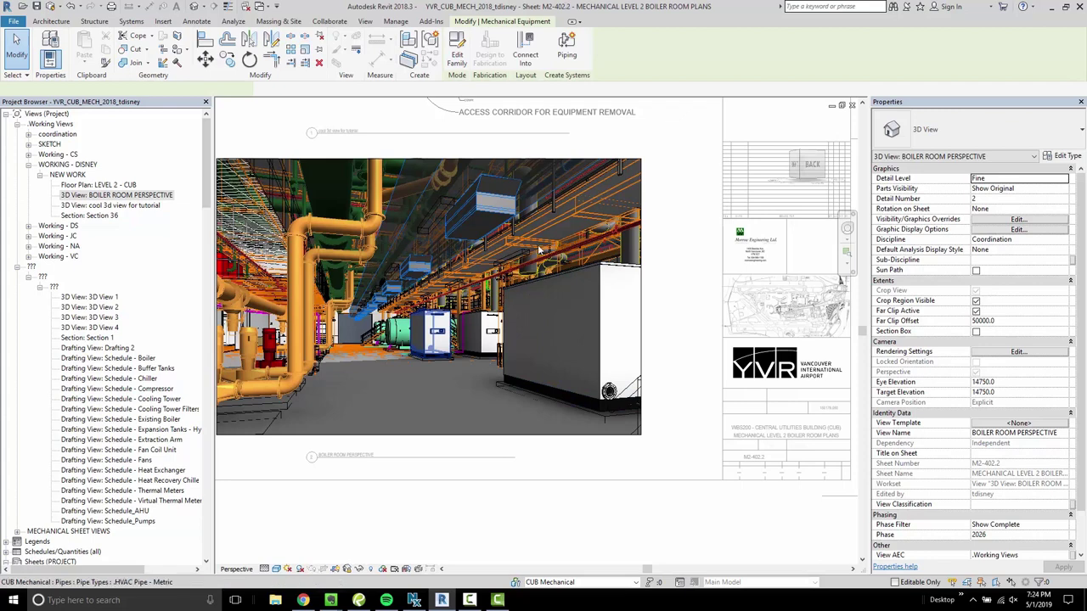
key("Escape")
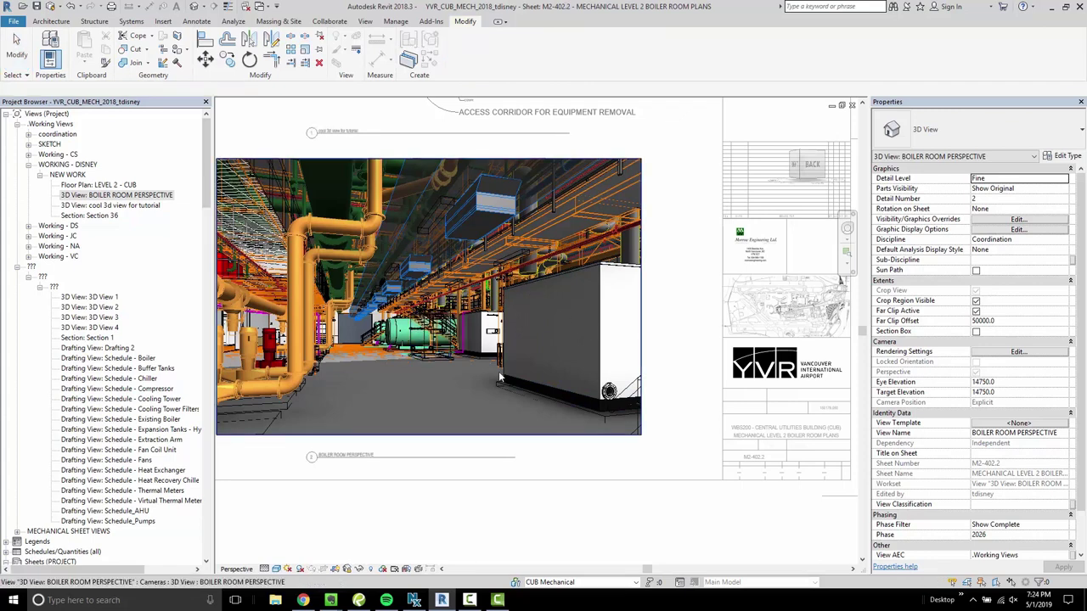
middle_click_drag(655, 396, 672, 396)
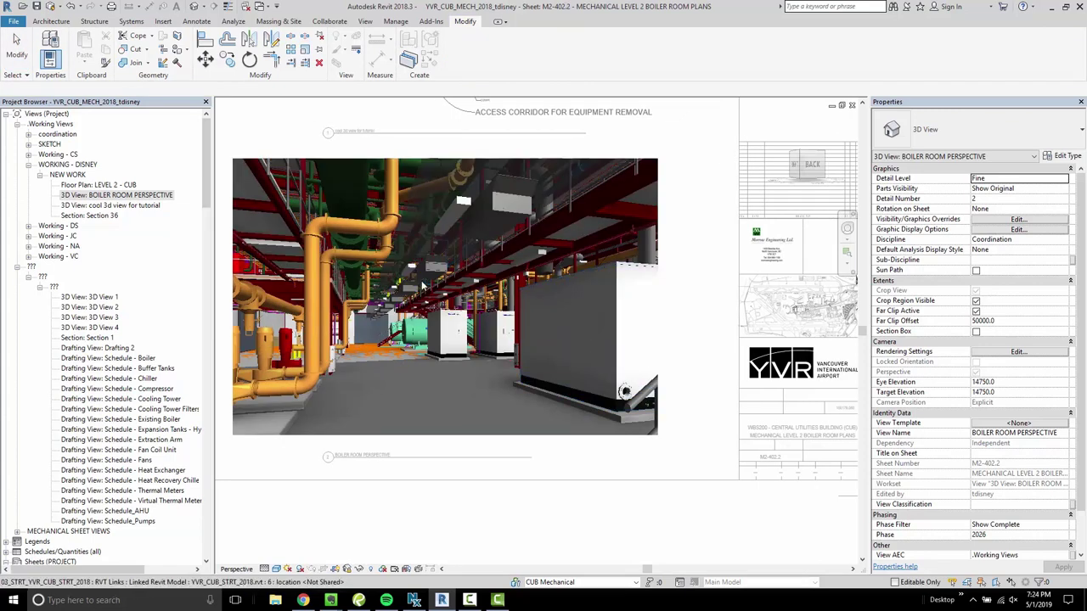
middle_click_drag(694, 296, 761, 299)
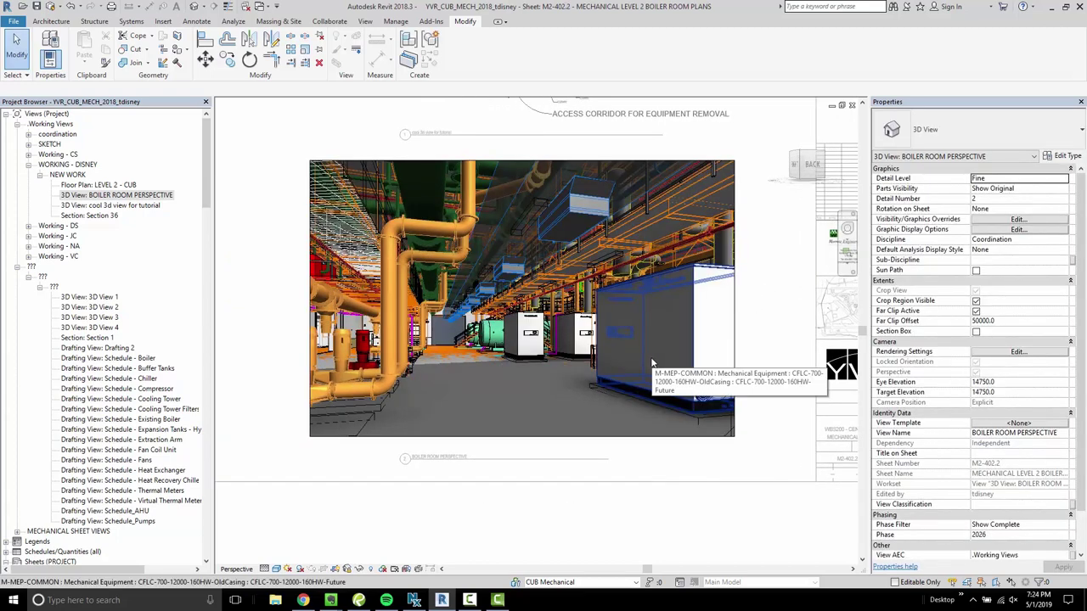
right_click(254, 345)
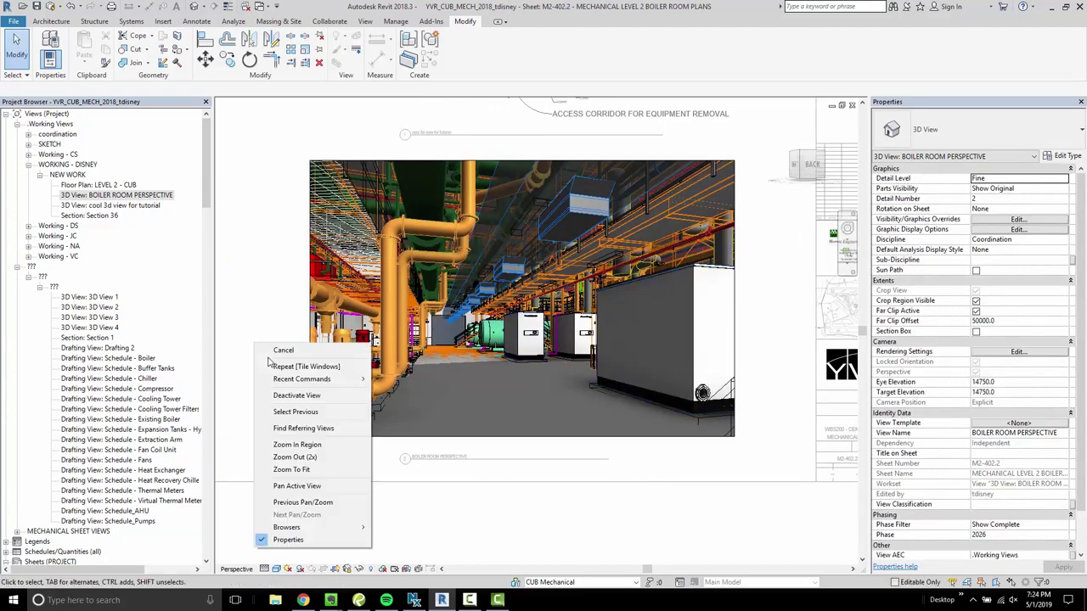
left_click(296, 396)
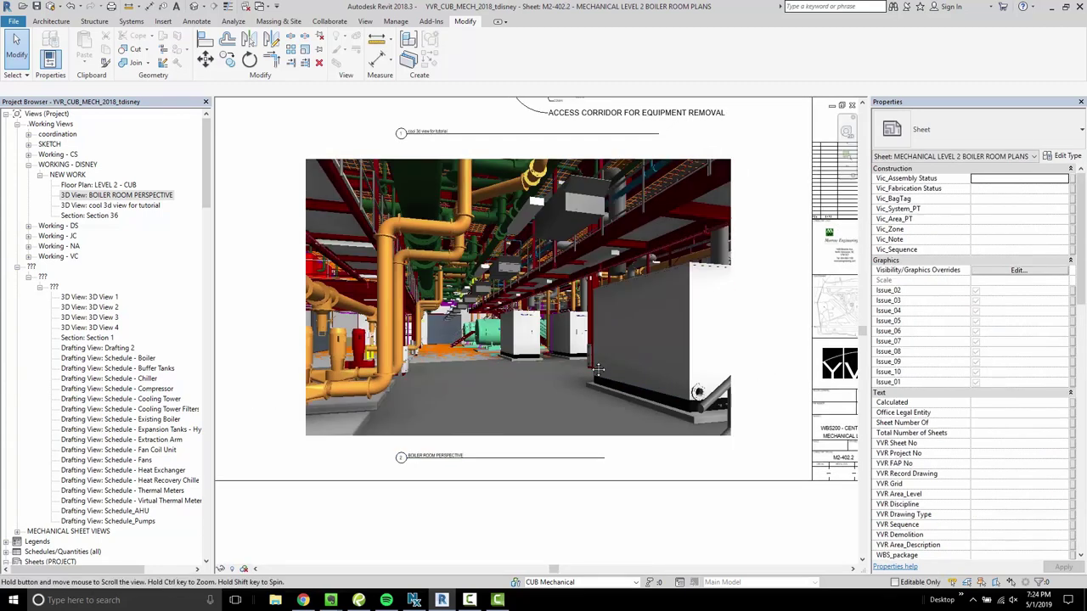
Add a 1/4" Arial text note with a curved leader to the large foreground equipment reading THIS IS A BIG BOX ISN'T IT
key("t")
key("x")
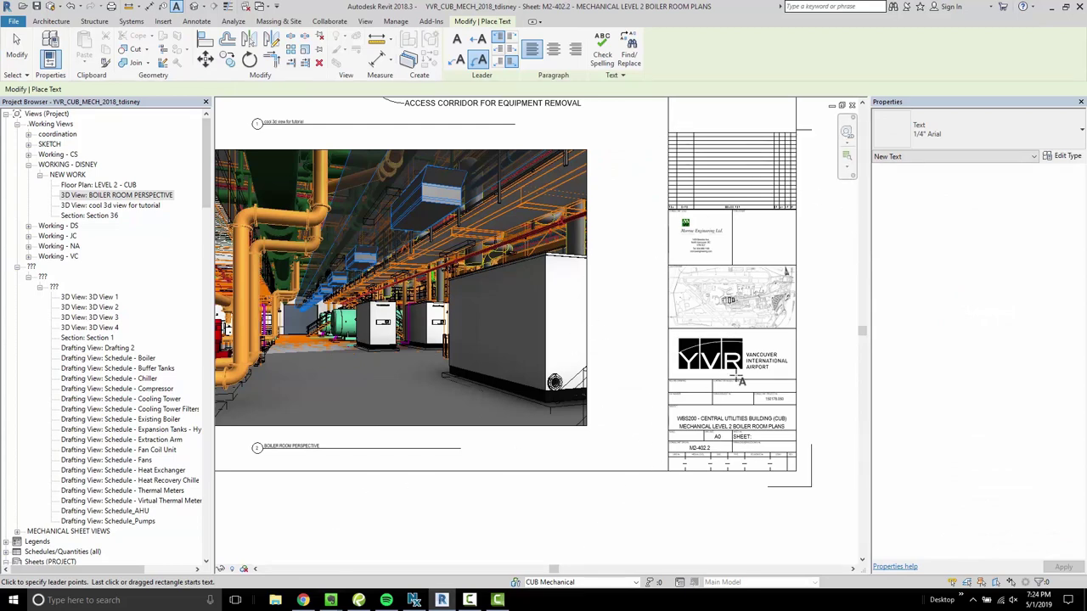
left_click(560, 325)
left_click(608, 340)
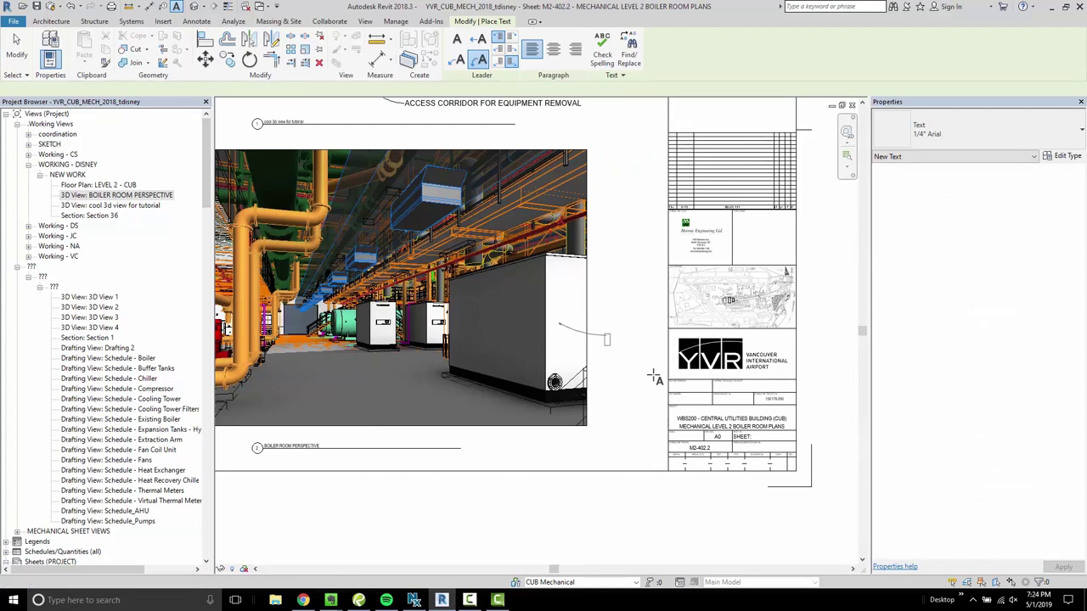
type("THIS IS A BIG BOX ISN'T IT")
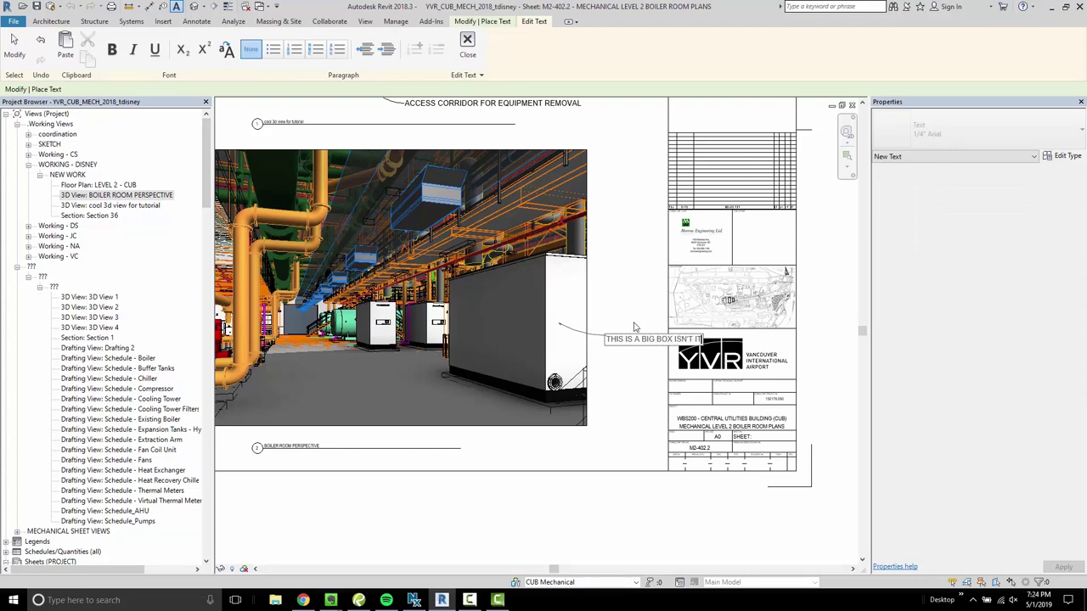
left_click(634, 323)
key("Escape")
Narrow the big box note so it wraps onto two lines beside the title block
left_click(667, 338)
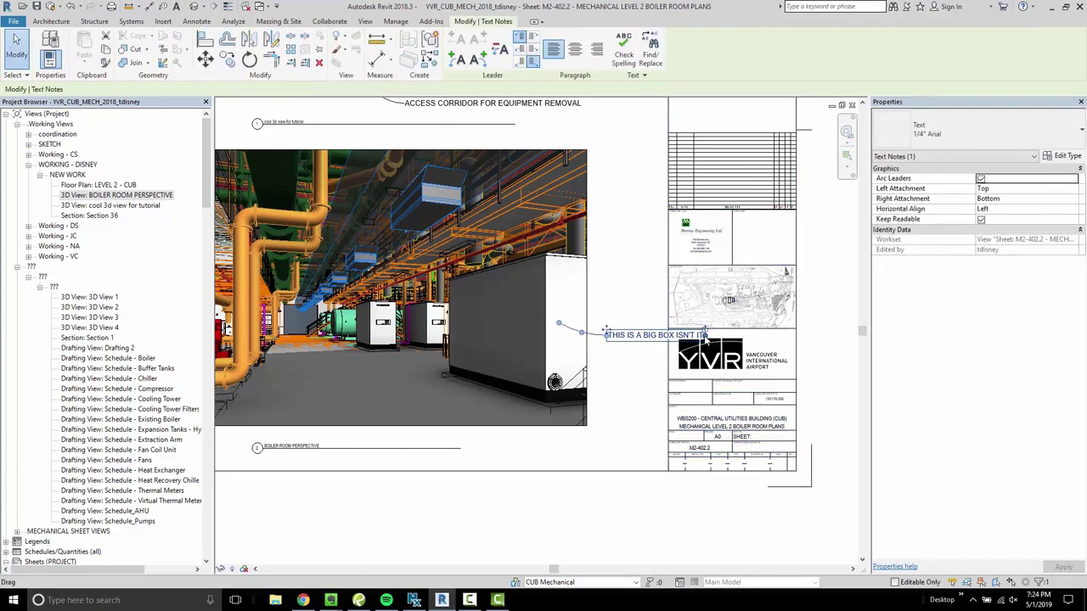
left_click_drag(704, 336, 655, 343)
left_click(648, 377)
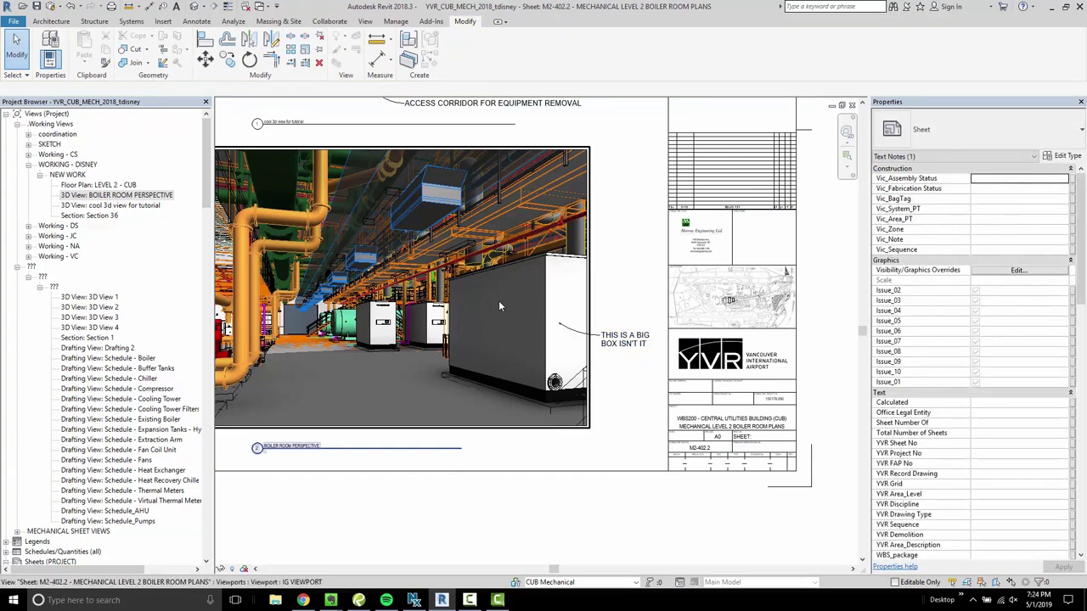
Add a text note below the perspective view reading NICE BIG WIDE ACCESS CORRIDOR, with a curved leader to the corridor floor
middle_click_drag(433, 352, 503, 345)
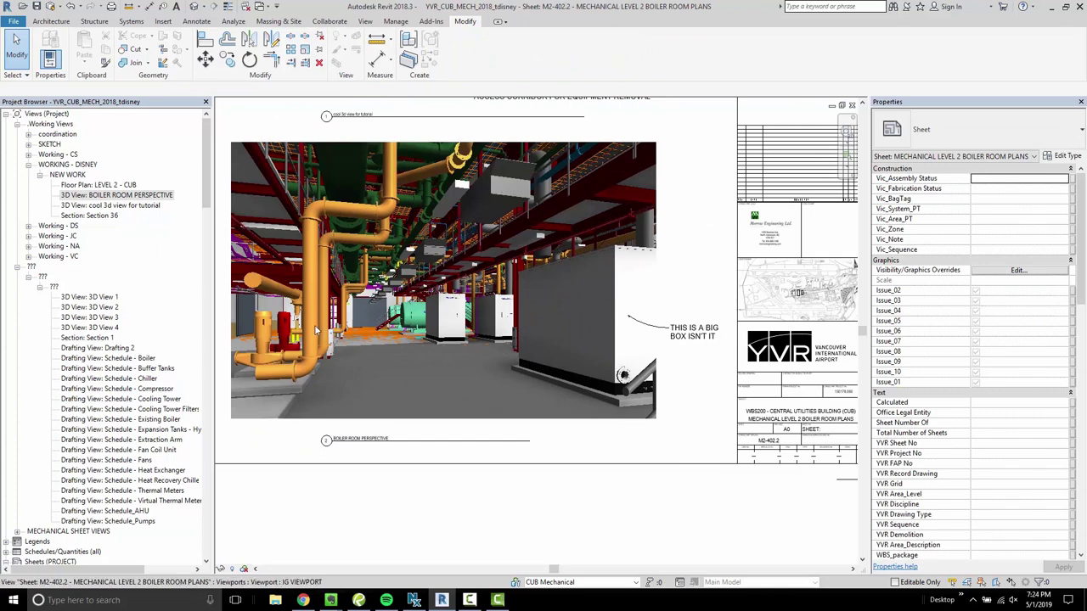
middle_click_drag(309, 324, 325, 323)
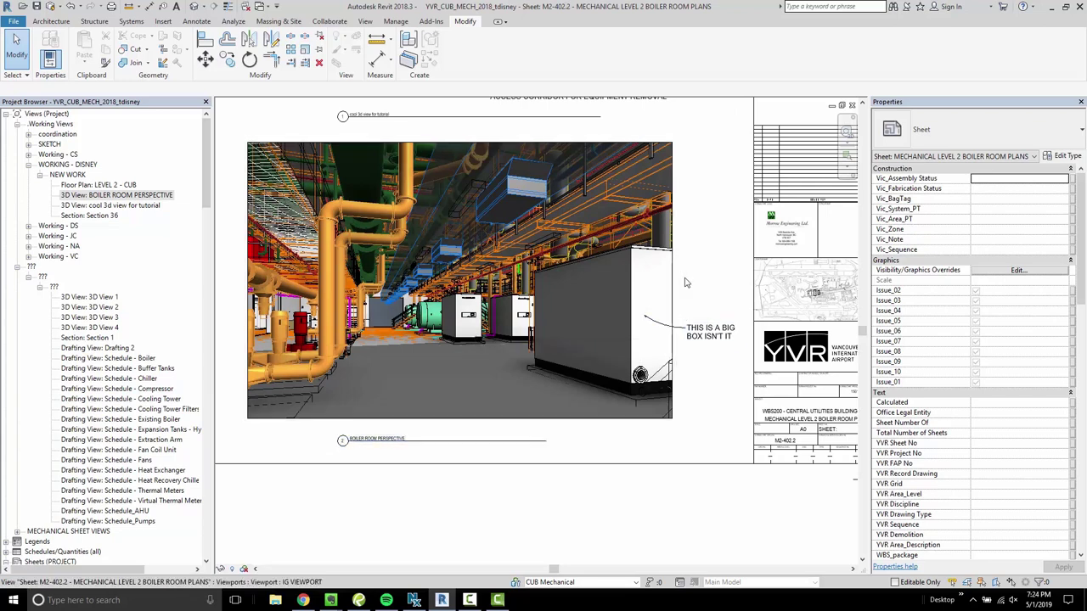
middle_click_drag(720, 267, 748, 263)
key("t")
key("x")
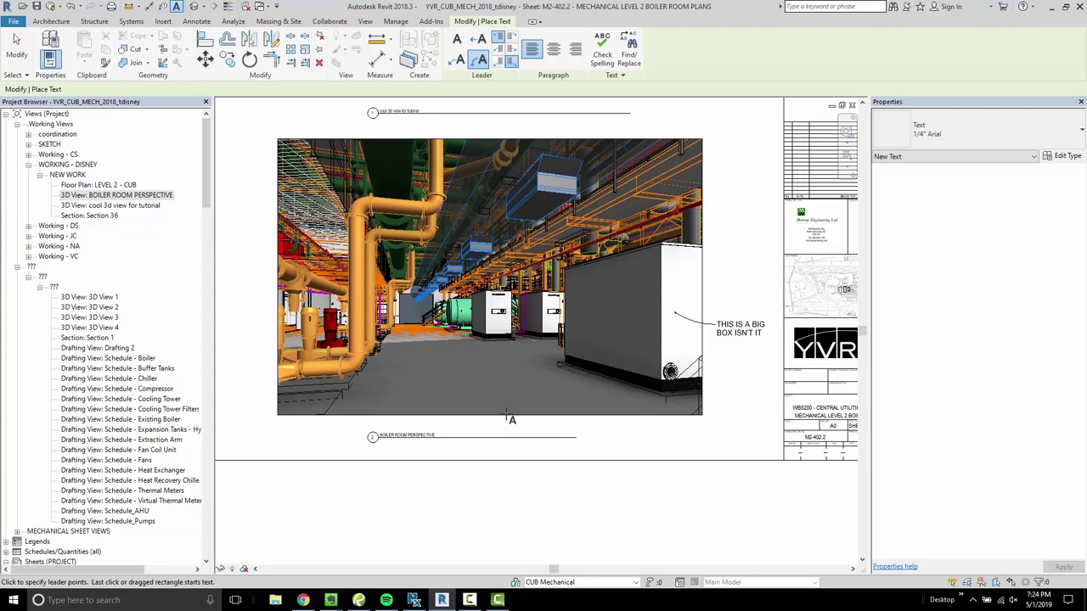
left_click(530, 416)
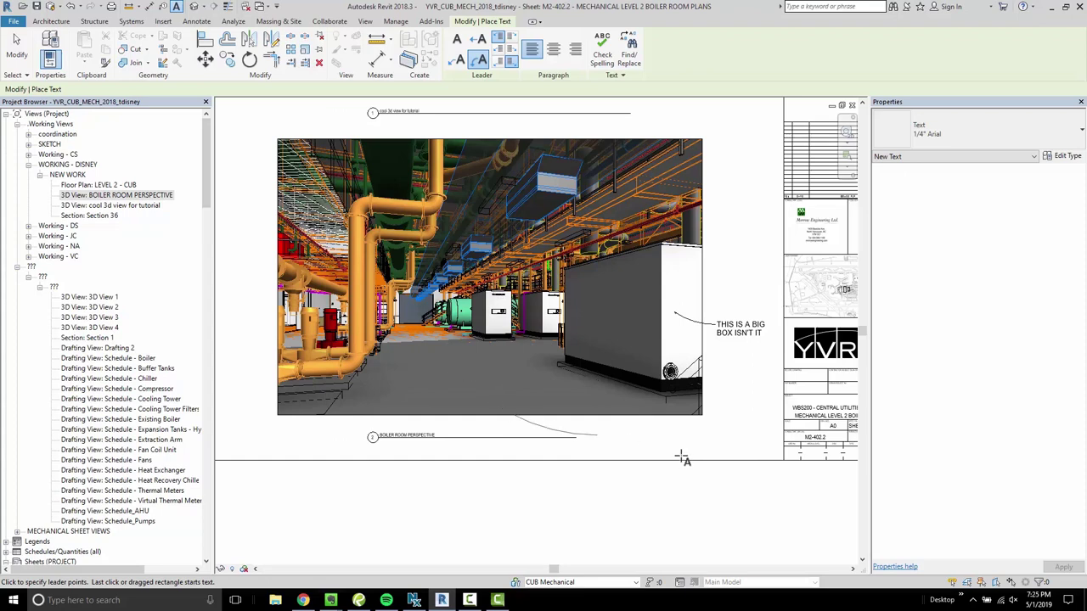
left_click(623, 440)
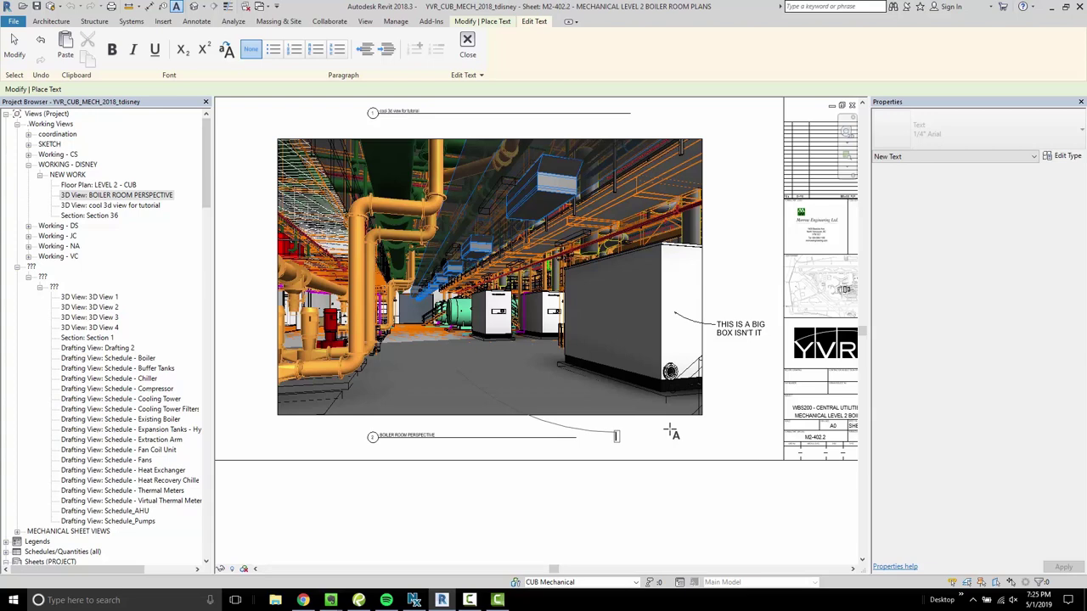
type("NICE BIG WIDE ACCESS CORRIDOR")
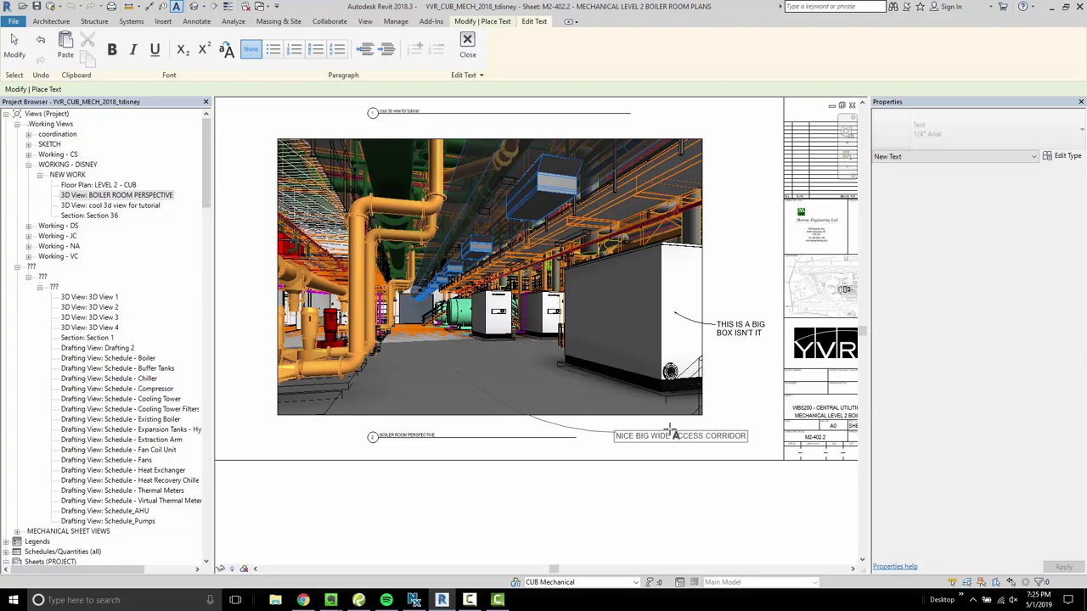
left_click(738, 388)
middle_click_drag(525, 304, 670, 320)
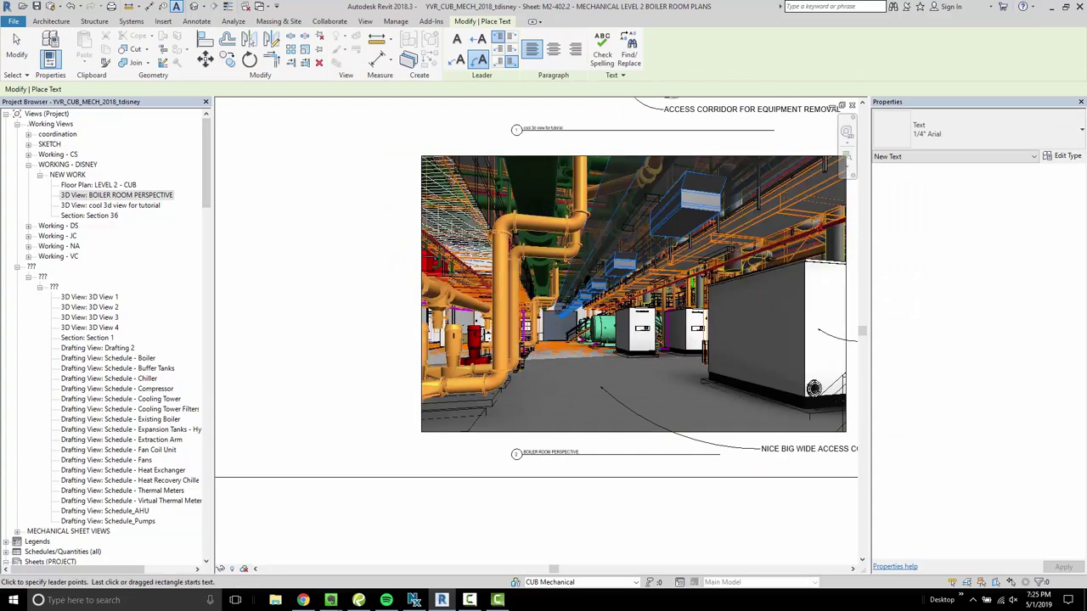
middle_click_drag(825, 200, 668, 208)
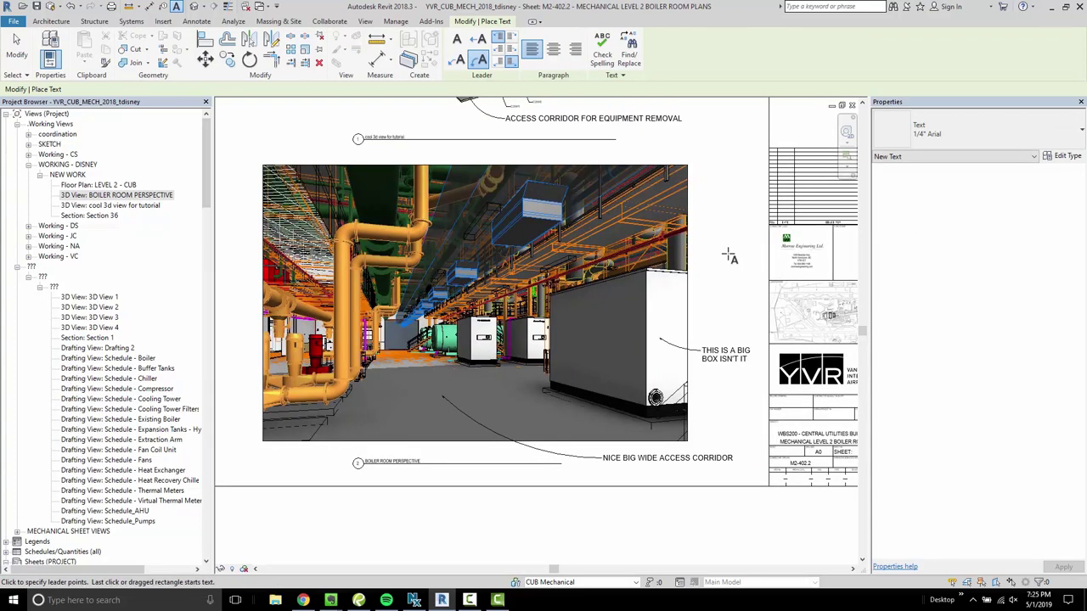
key("Escape")
scroll(764, 306, "down", 3)
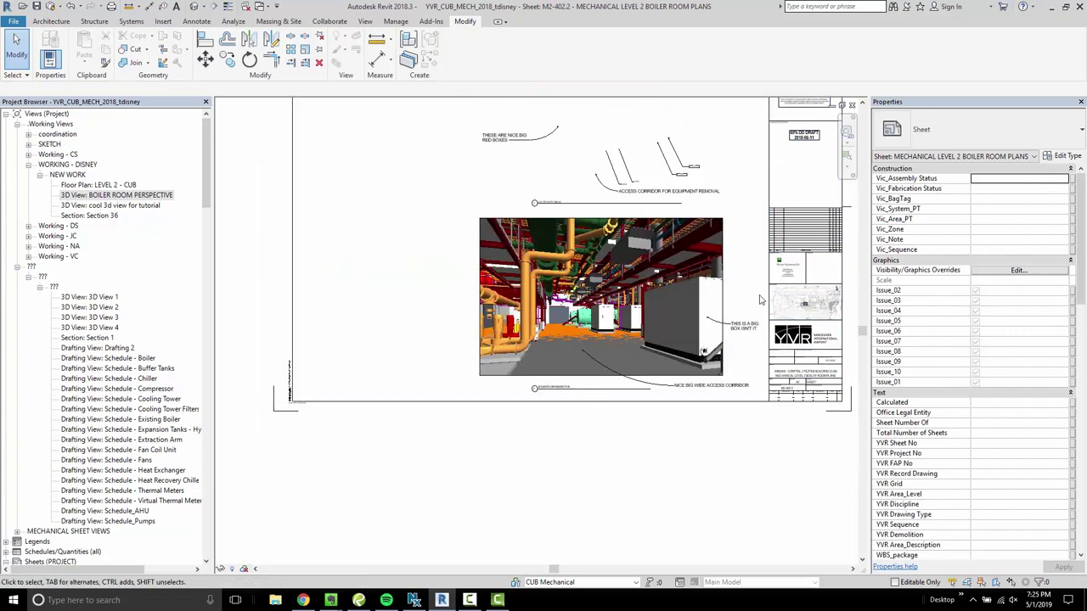
middle_click_drag(451, 235, 390, 328)
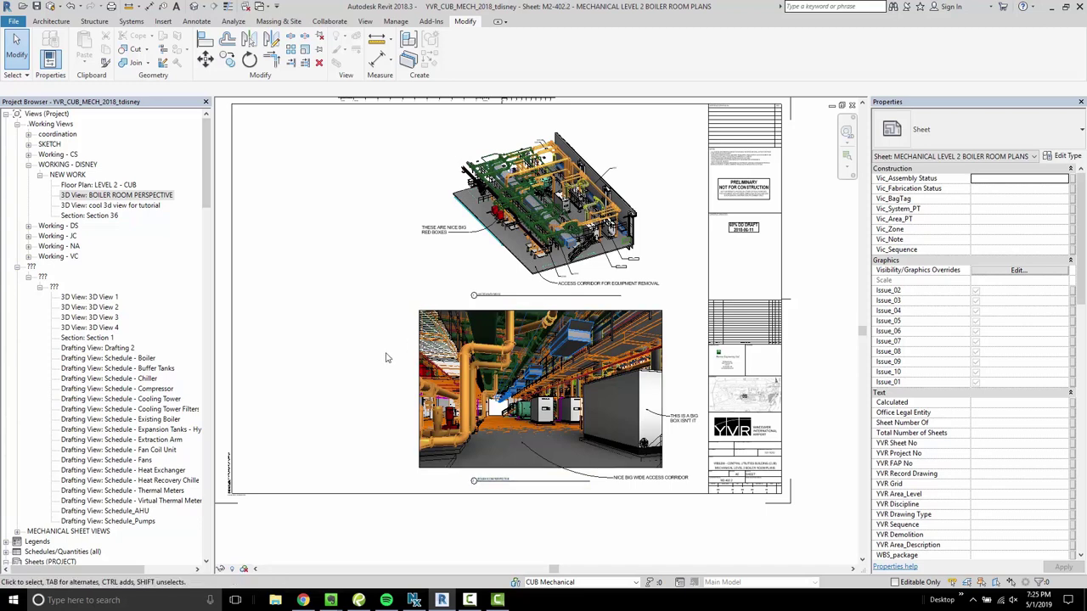
Open the BOILER ROOM PERSPECTIVE 3D view from the project's working views
scroll(386, 357, "up", 2)
double_click(142, 196)
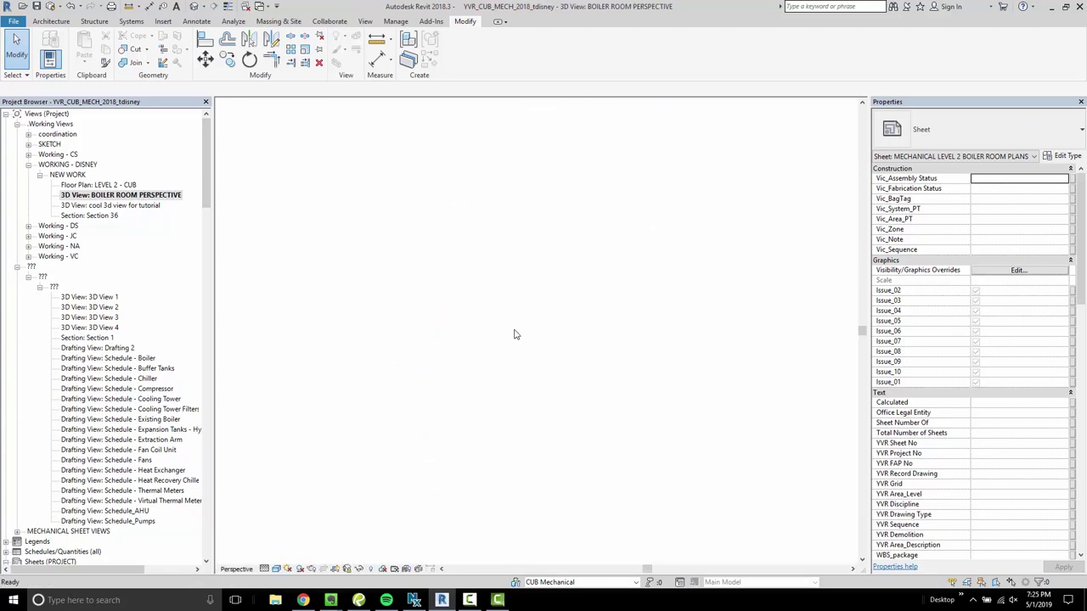
left_click(379, 275)
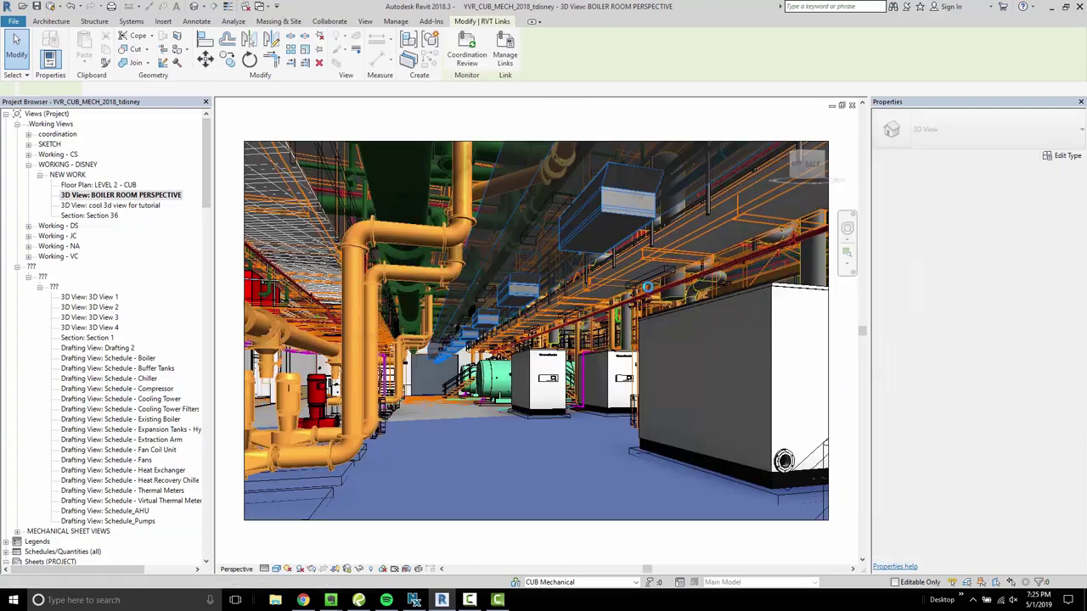
scroll(647, 287, "down", 3)
scroll(676, 312, "up", 3)
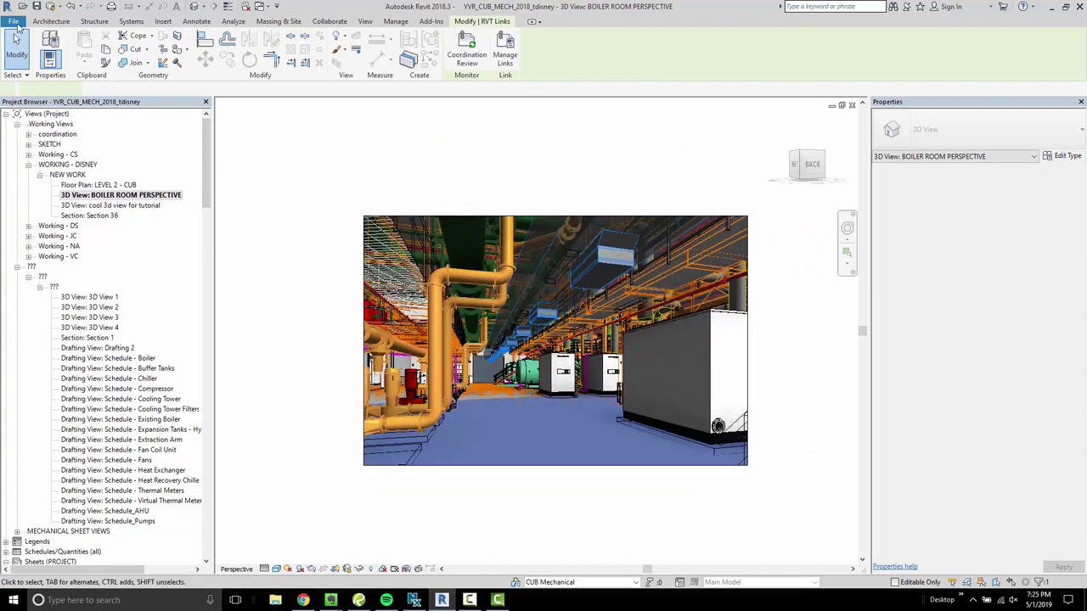
Start an image export of the current perspective view and set its size to fit 4000 pixels horizontally
left_click(14, 21)
mouse_move(38, 188)
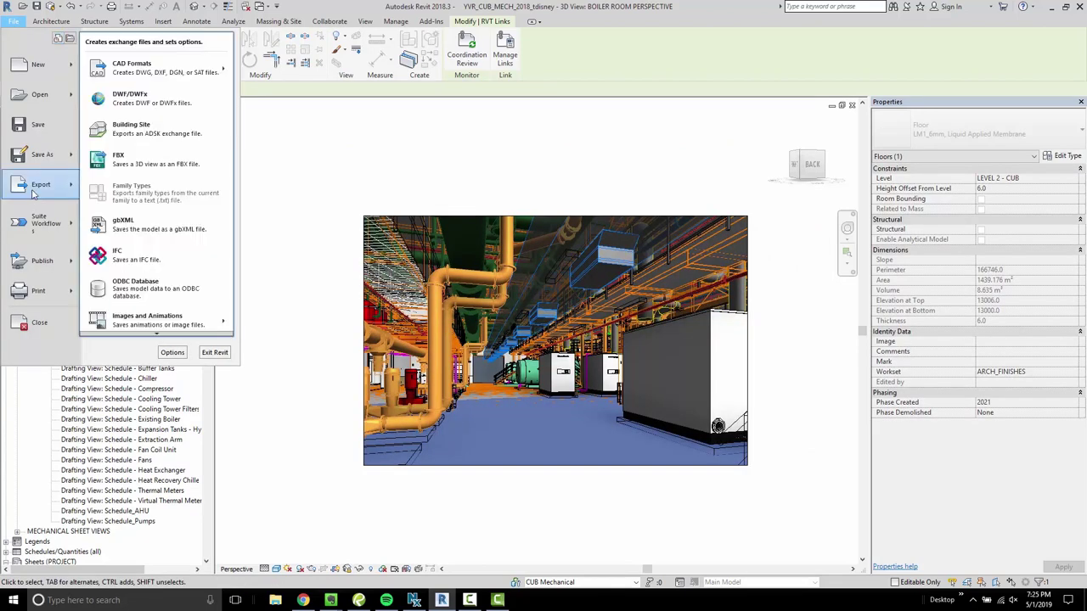
mouse_move(184, 329)
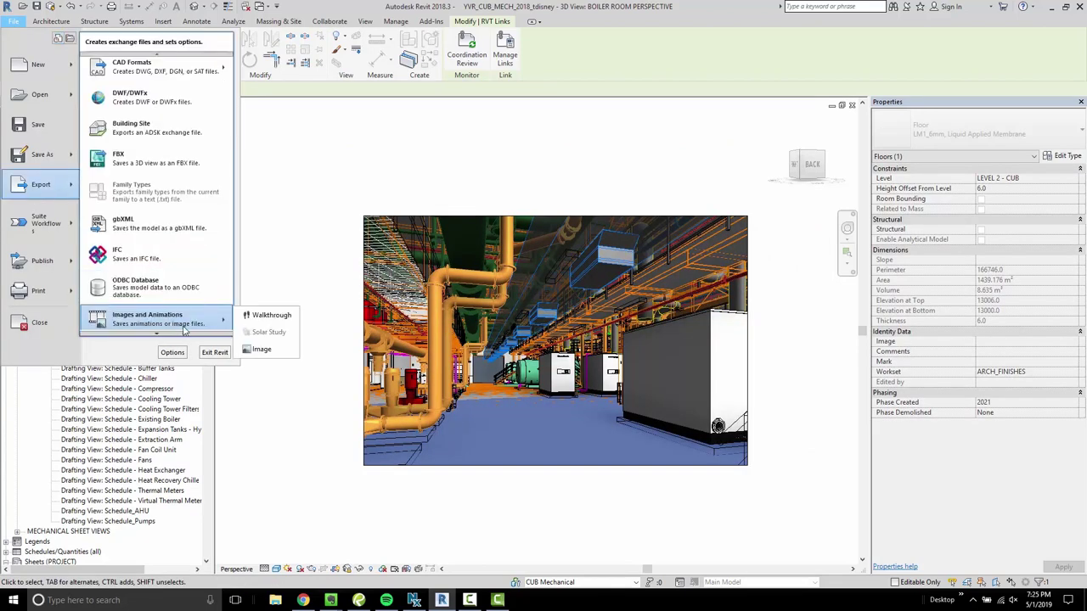
left_click(259, 349)
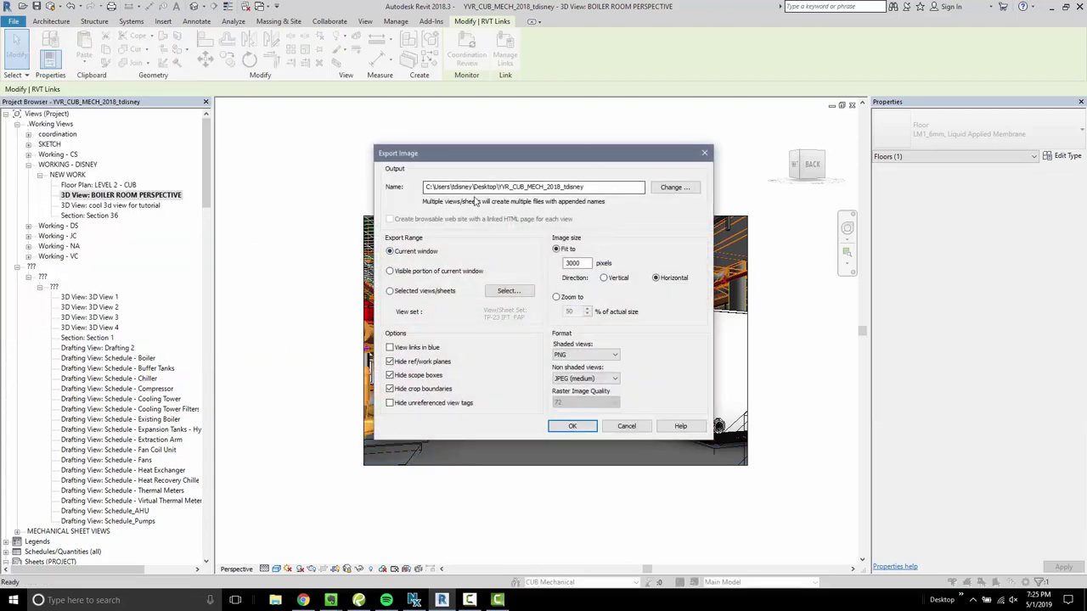
double_click(574, 264)
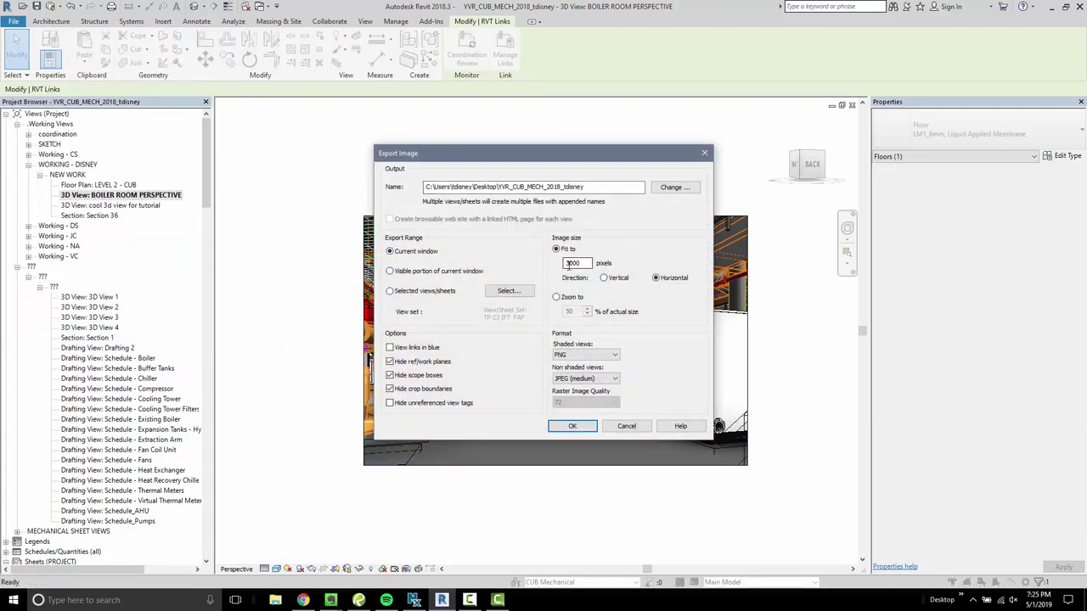
left_click(587, 263)
left_click_drag(587, 263, 521, 278)
Name the output file YVRPERSPECTIVE on the Desktop and export the image
left_click(671, 188)
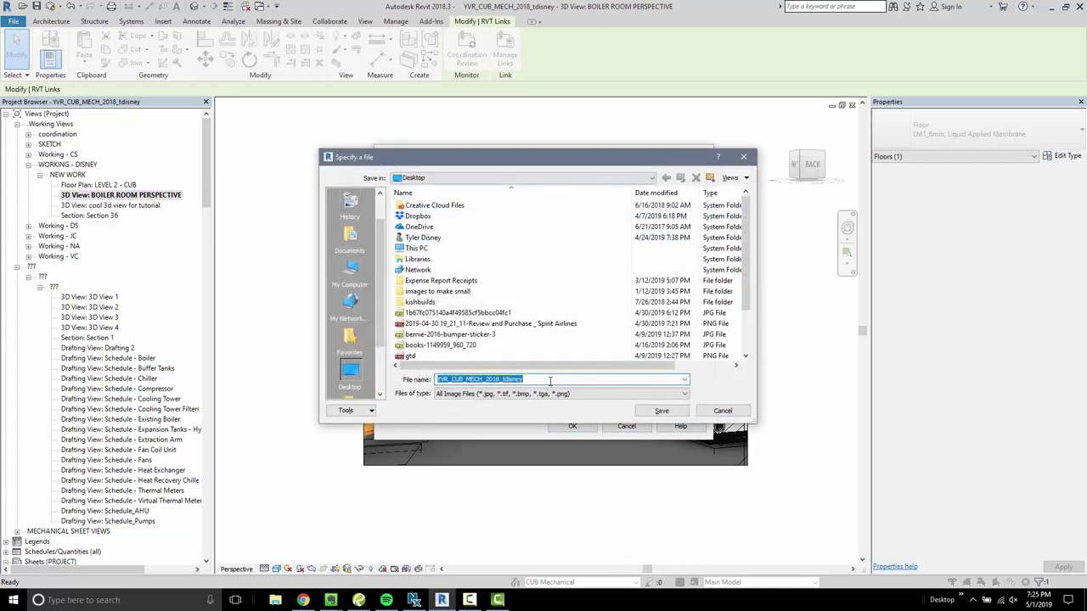
type("YVRPERSPECTIVE")
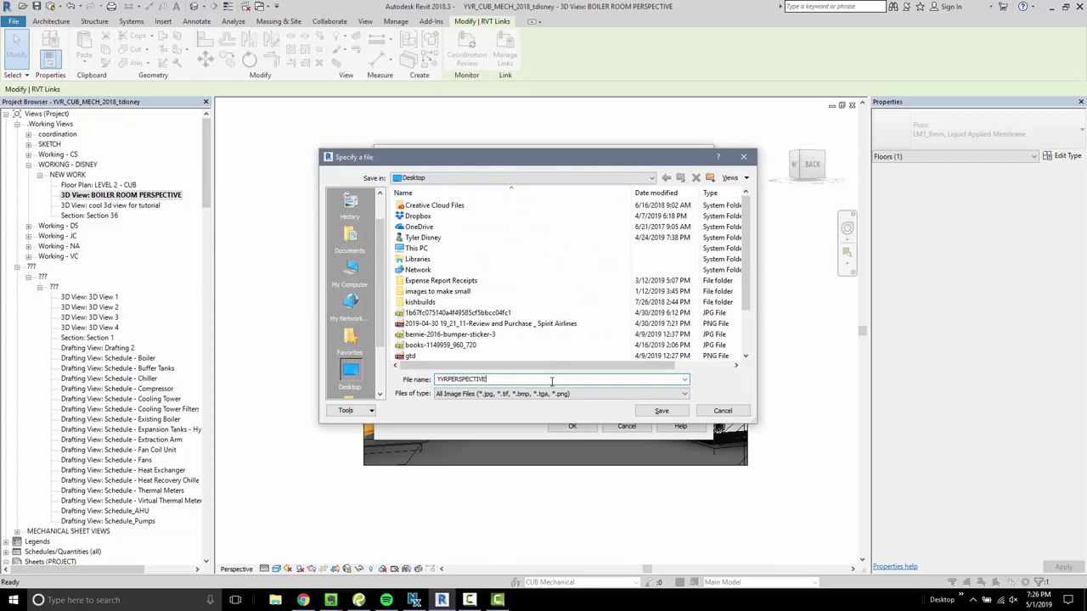
key("Return")
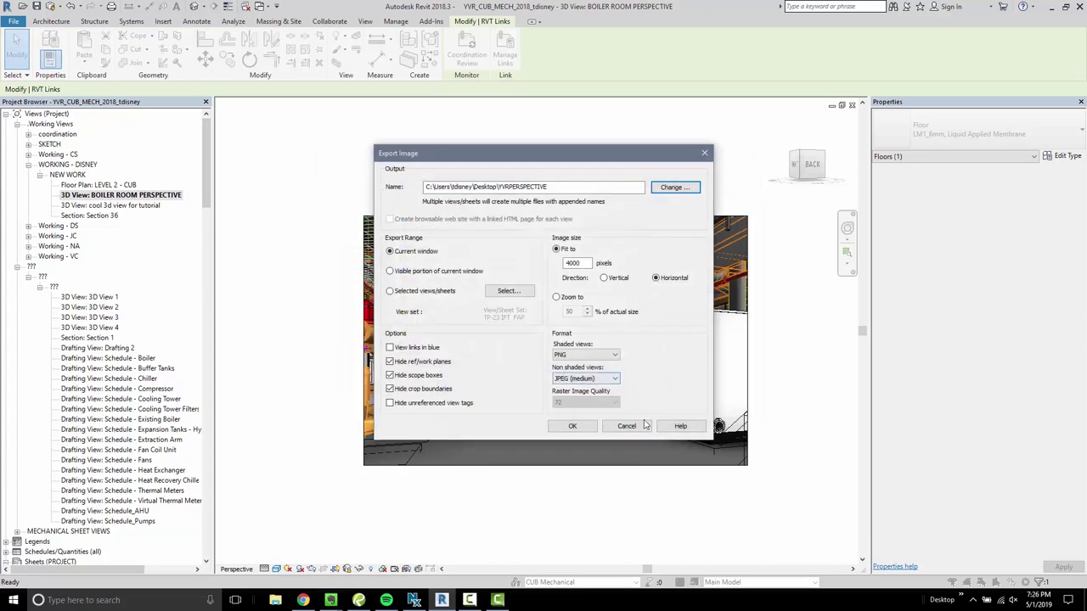
left_click(572, 427)
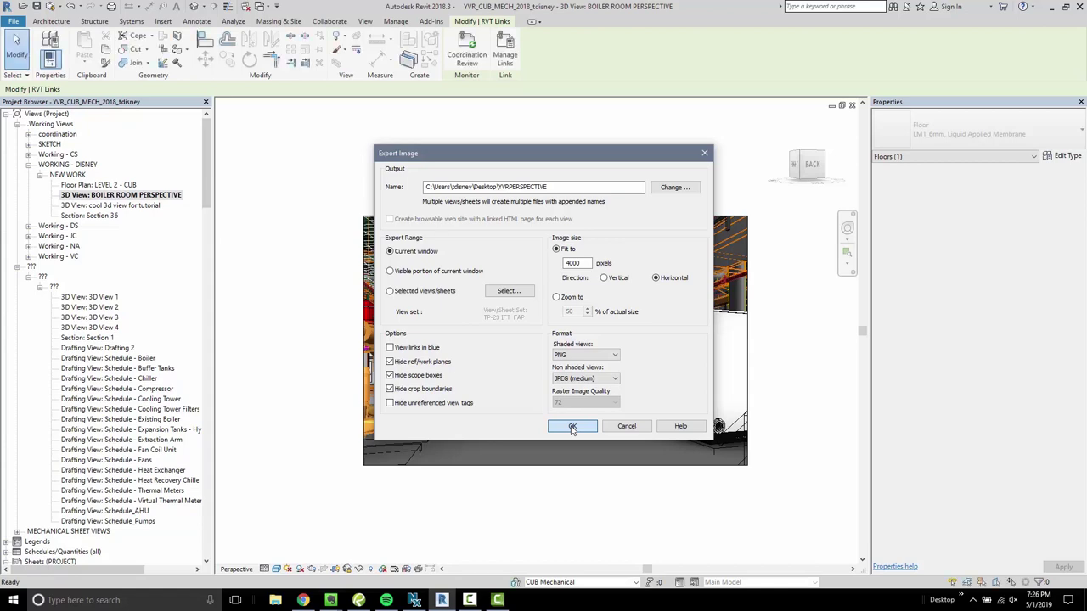
Clear the floor selection and switch to File Explorer to locate the exported image
left_click(307, 532)
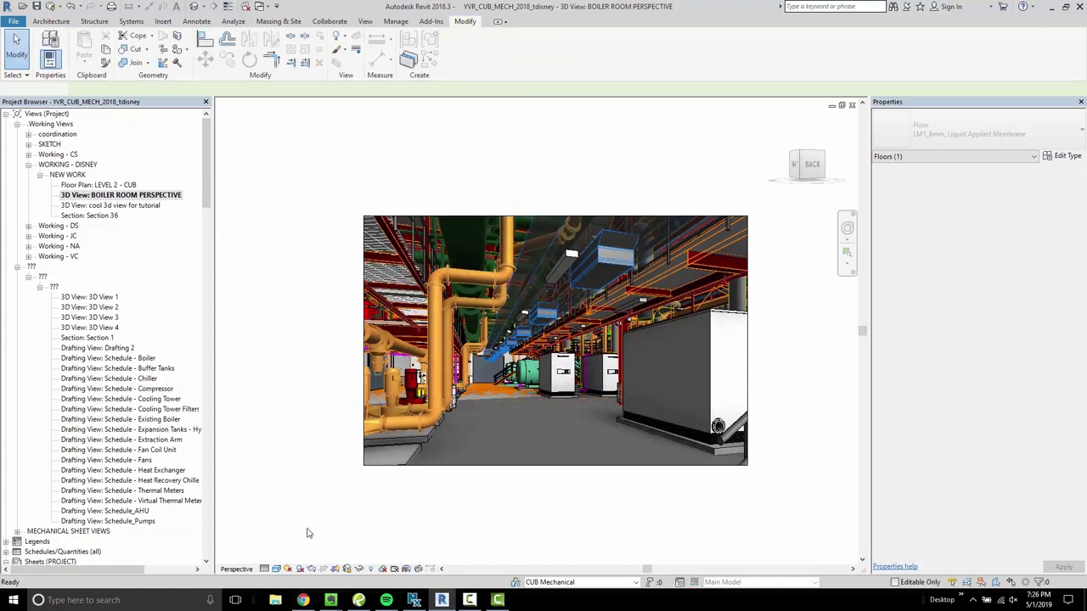
left_click(275, 599)
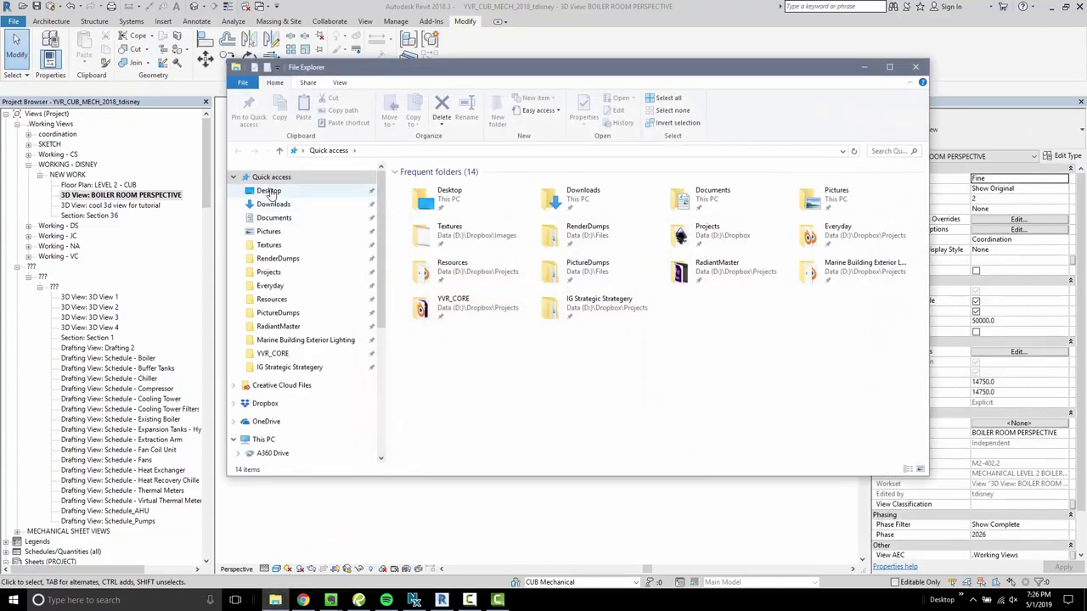